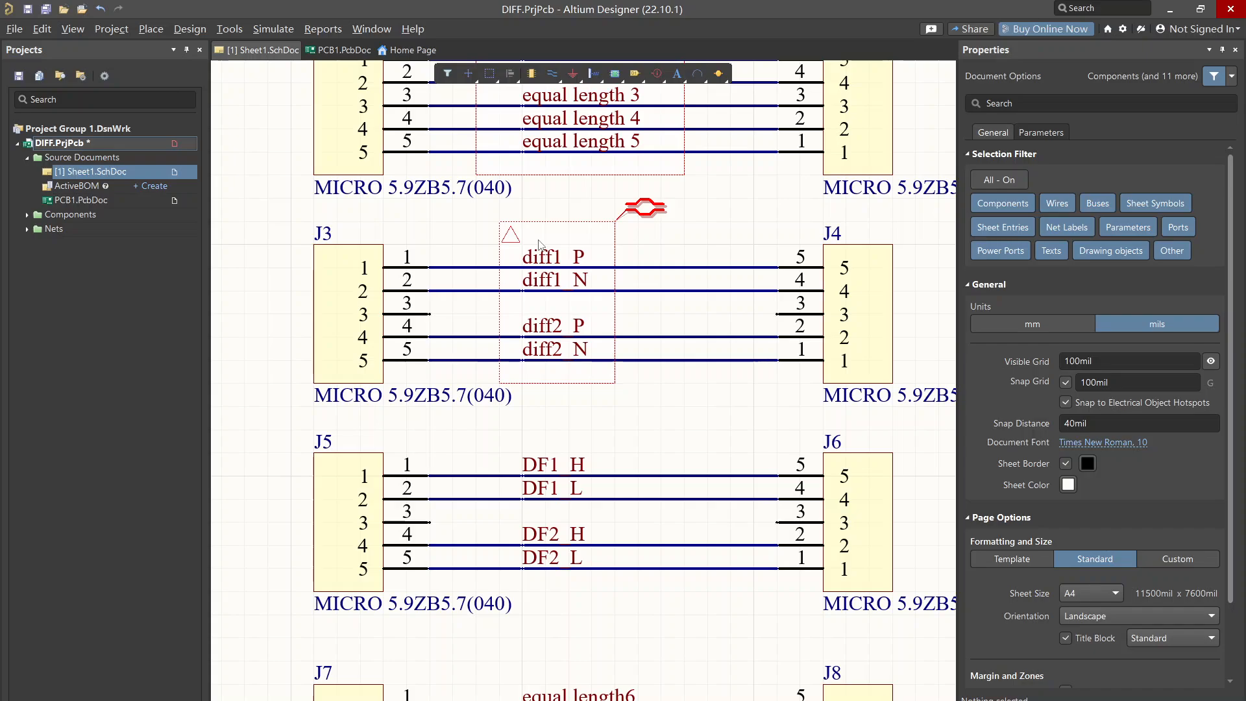
Update PCB1.PcbDoc from the schematic, validating and executing all changes in the engineering change order
{"action": "scroll", "coordinate": [676, 237], "scroll_direction": "up", "scroll_amount": 1}
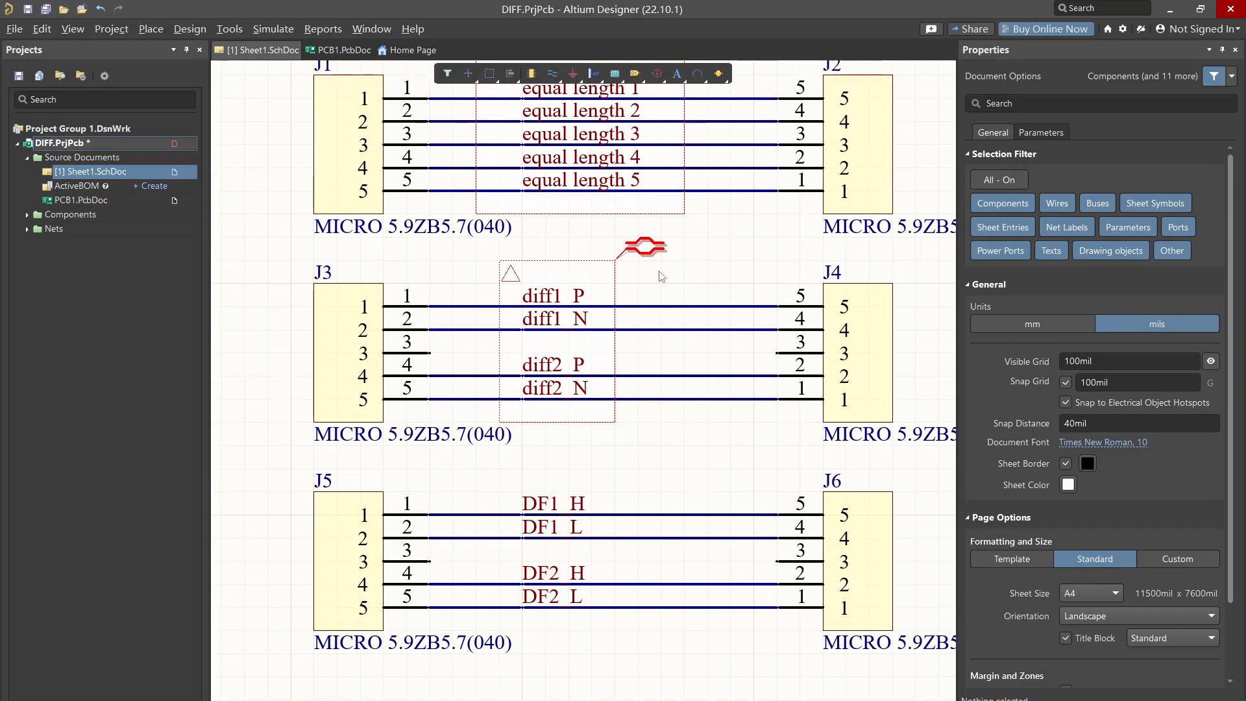
{"action": "right_click_drag", "start_coordinate": [644, 275], "coordinate": [624, 275]}
{"action": "scroll", "coordinate": [582, 365], "scroll_direction": "up", "scroll_amount": 1, "text": "ctrl"}
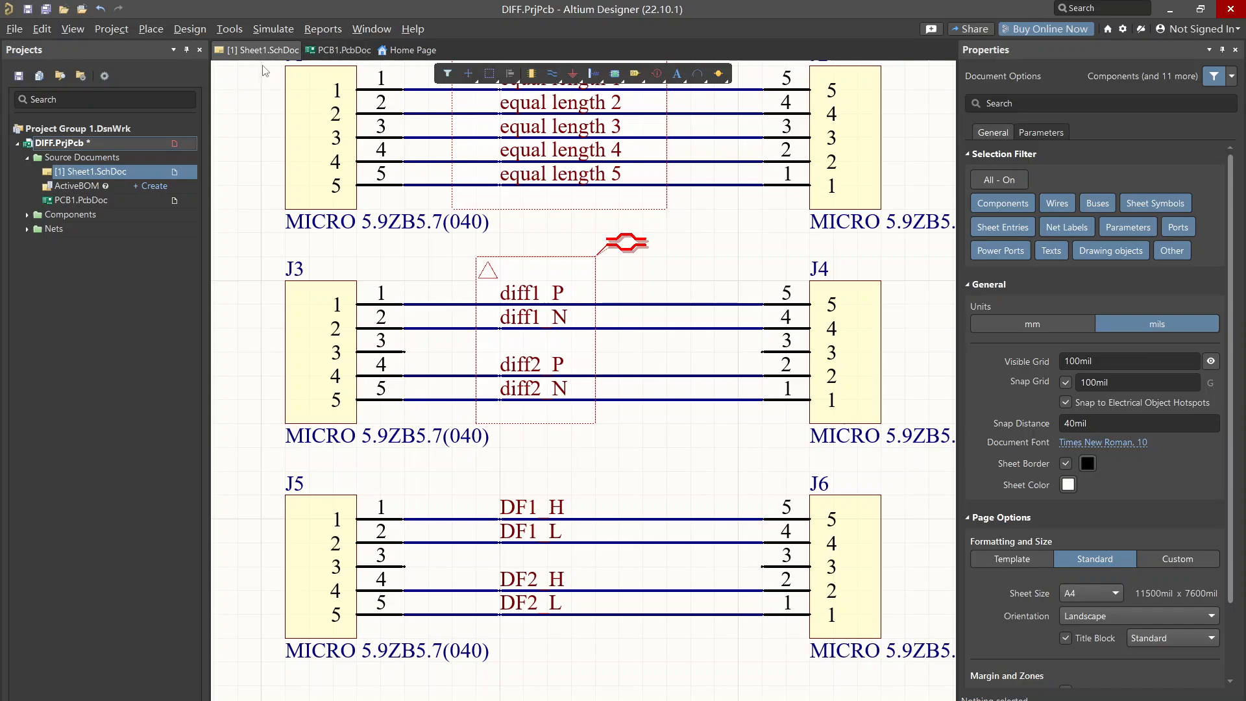
{"action": "left_click", "coordinate": [192, 29]}
{"action": "left_click", "coordinate": [206, 44]}
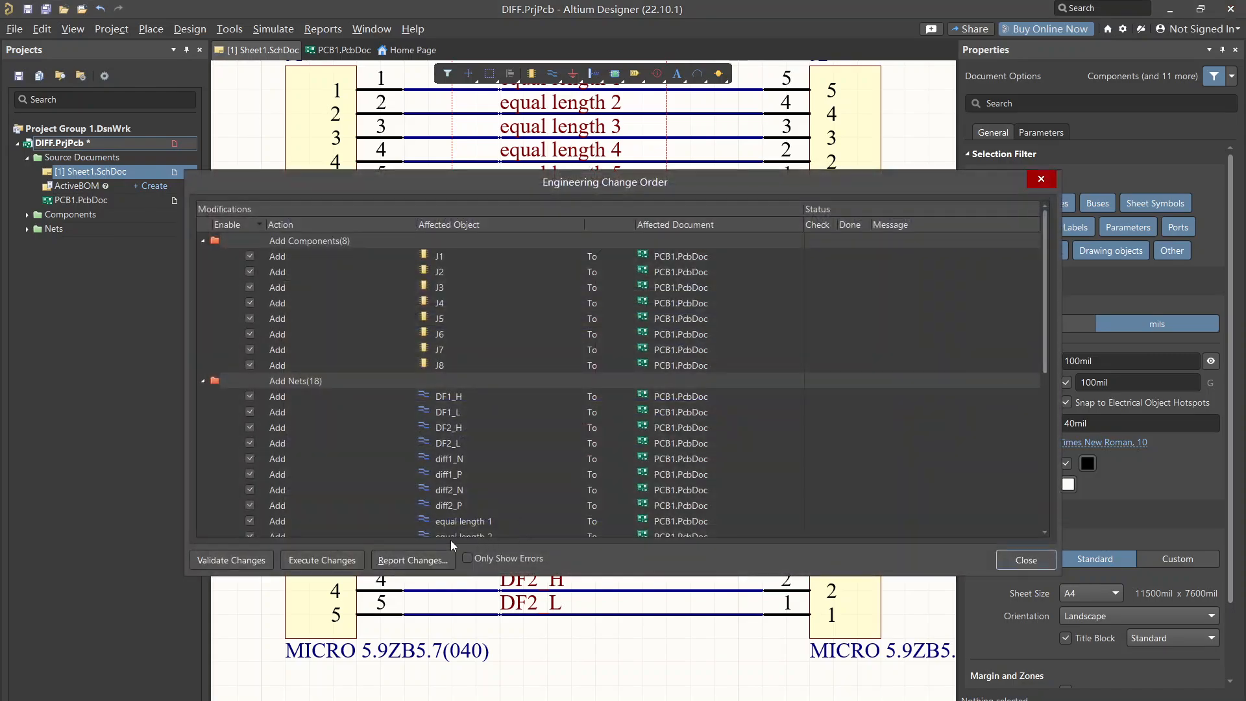
{"action": "left_click", "coordinate": [260, 560]}
{"action": "left_click", "coordinate": [312, 560]}
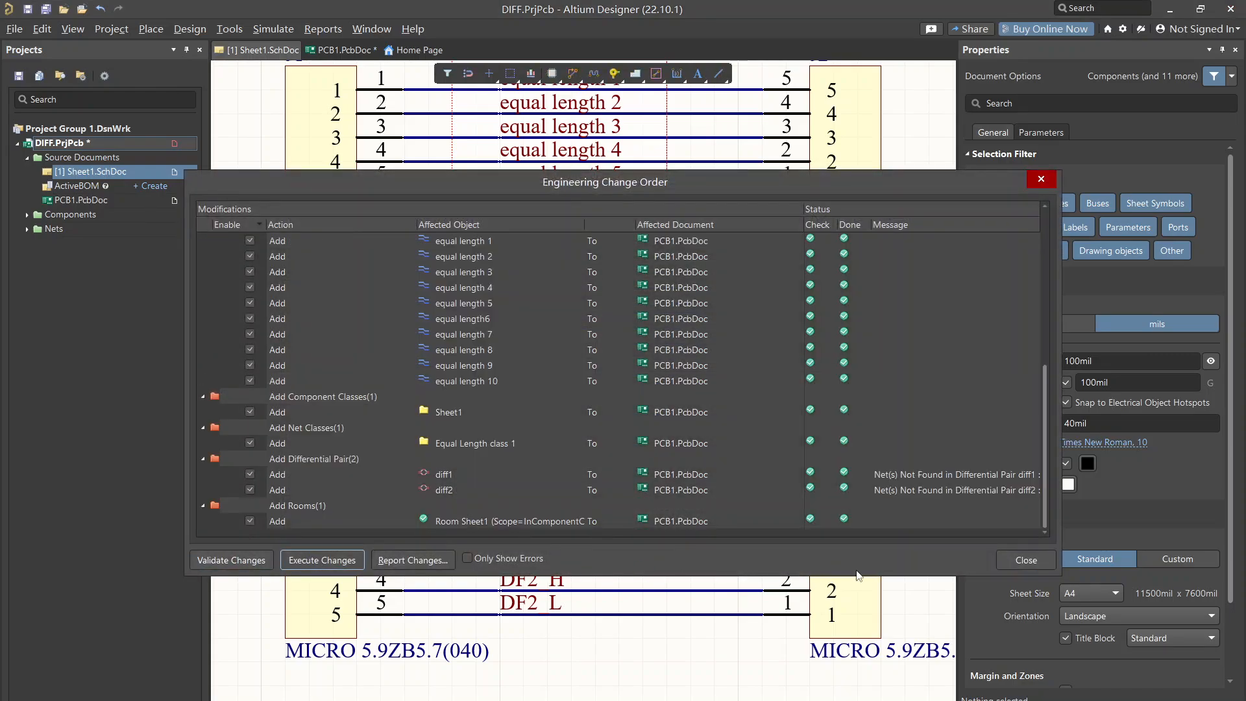
{"action": "left_click", "coordinate": [1023, 560]}
{"action": "right_click_drag", "start_coordinate": [819, 568], "coordinate": [616, 484]}
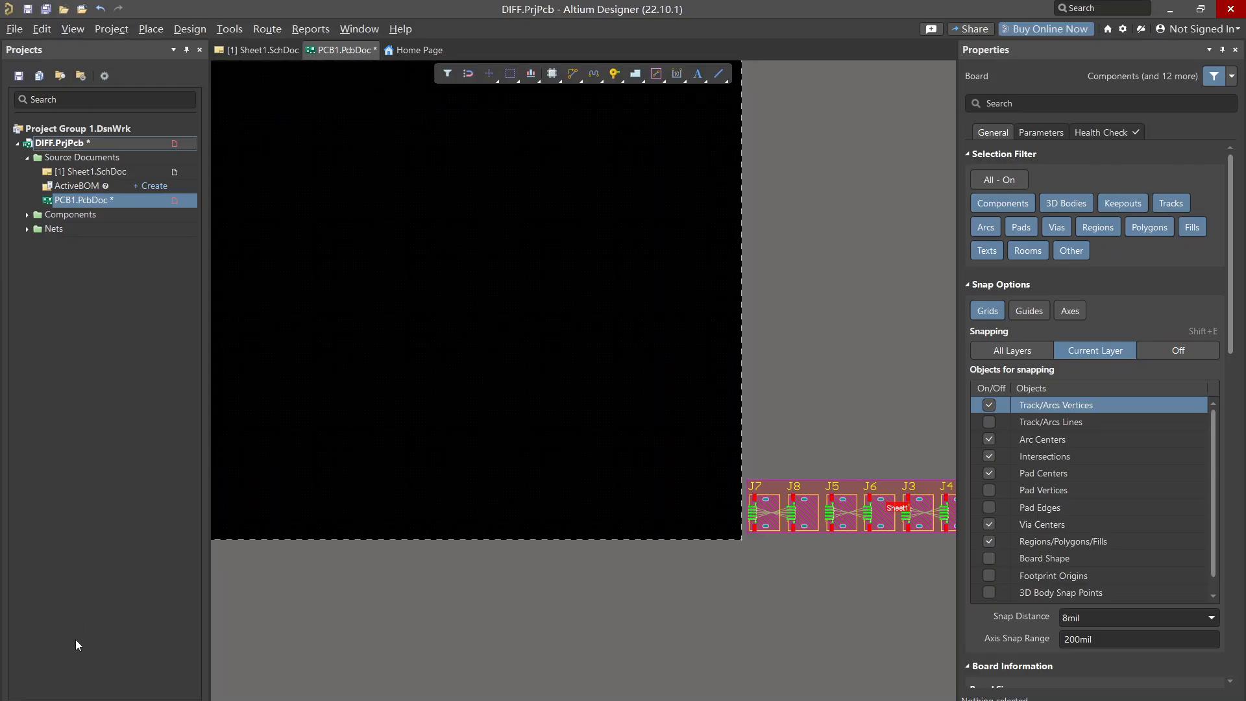
Bring up the Differential Pairs Editor for the PCB document
{"action": "left_click", "coordinate": [81, 699]}
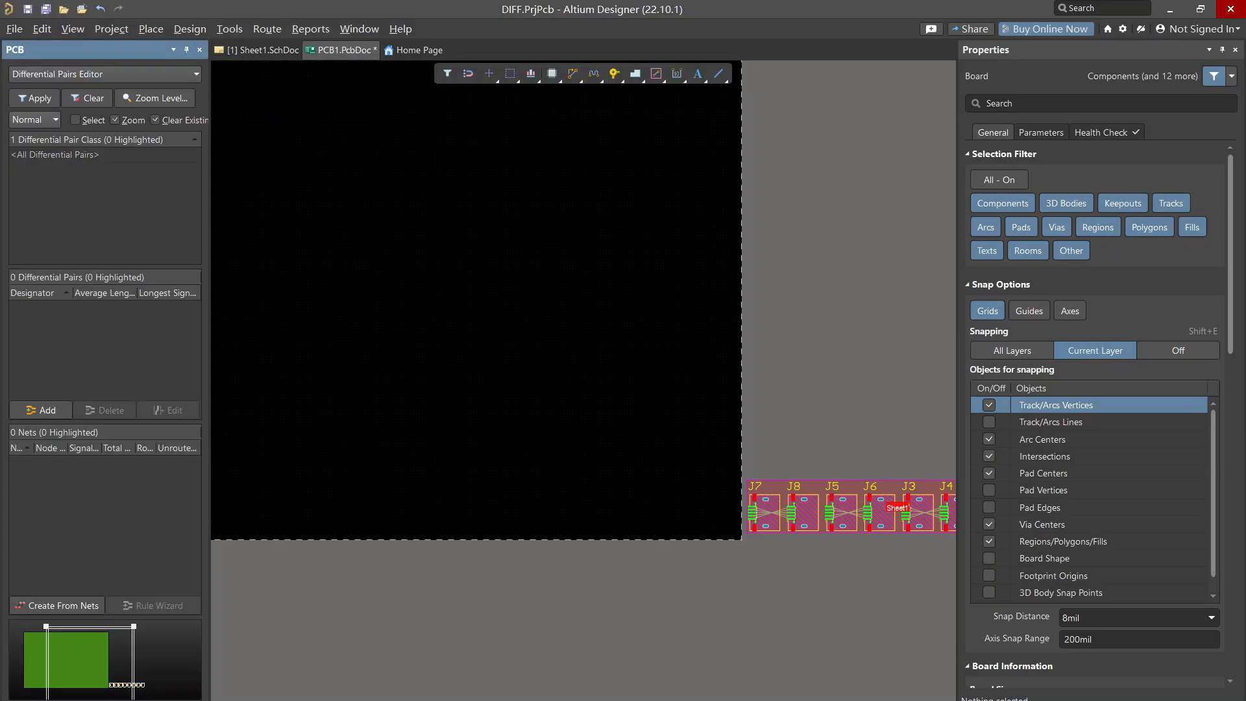
{"action": "left_click", "coordinate": [63, 76]}
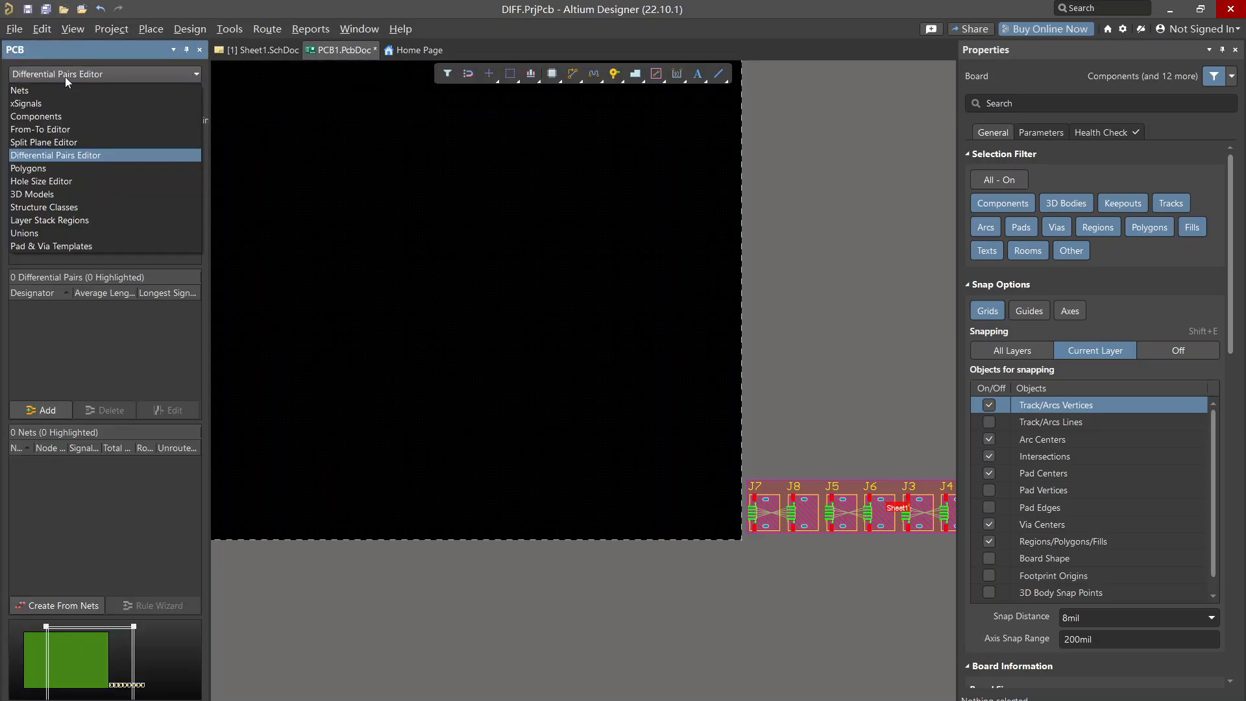
{"action": "left_click", "coordinate": [41, 153]}
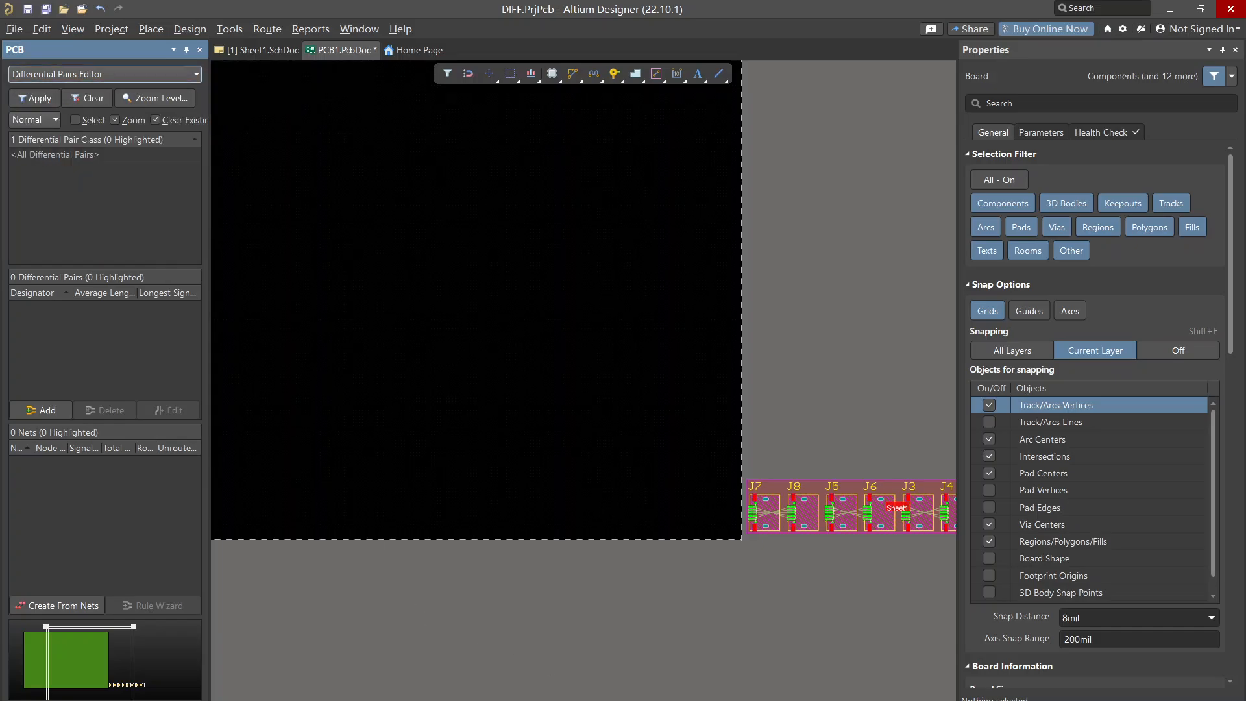
{"action": "left_click", "coordinate": [1221, 700]}
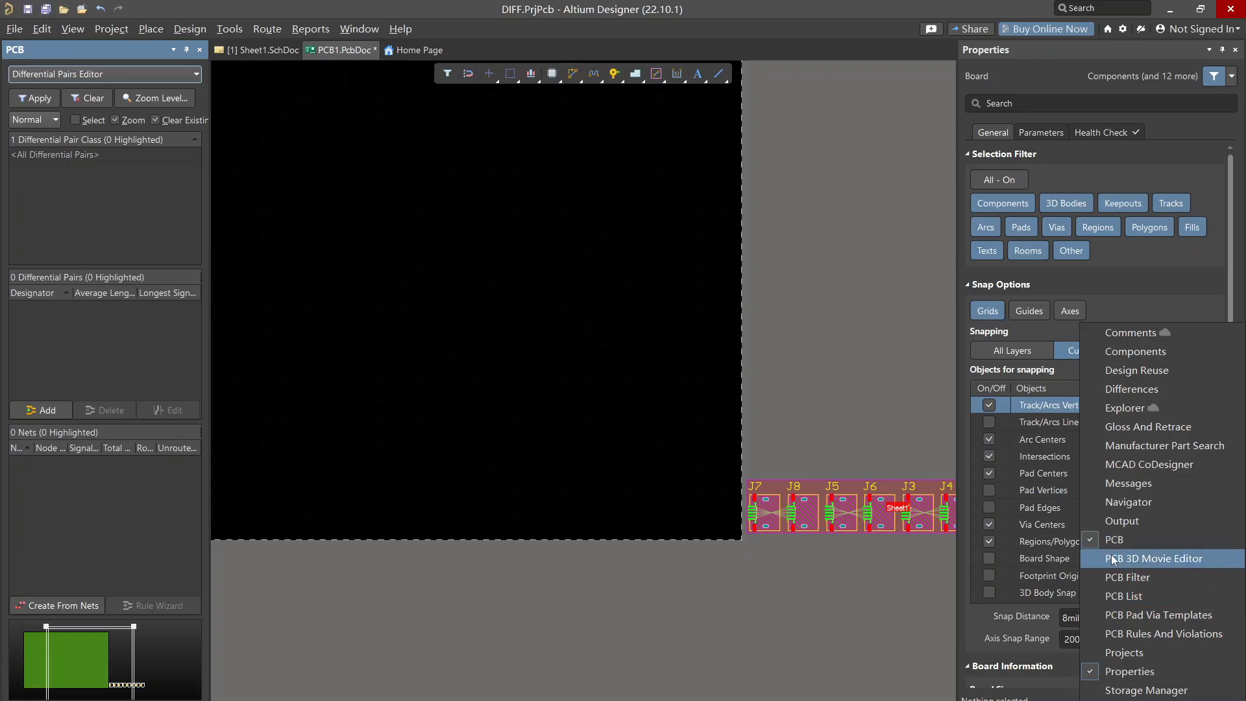
{"action": "left_click", "coordinate": [424, 559]}
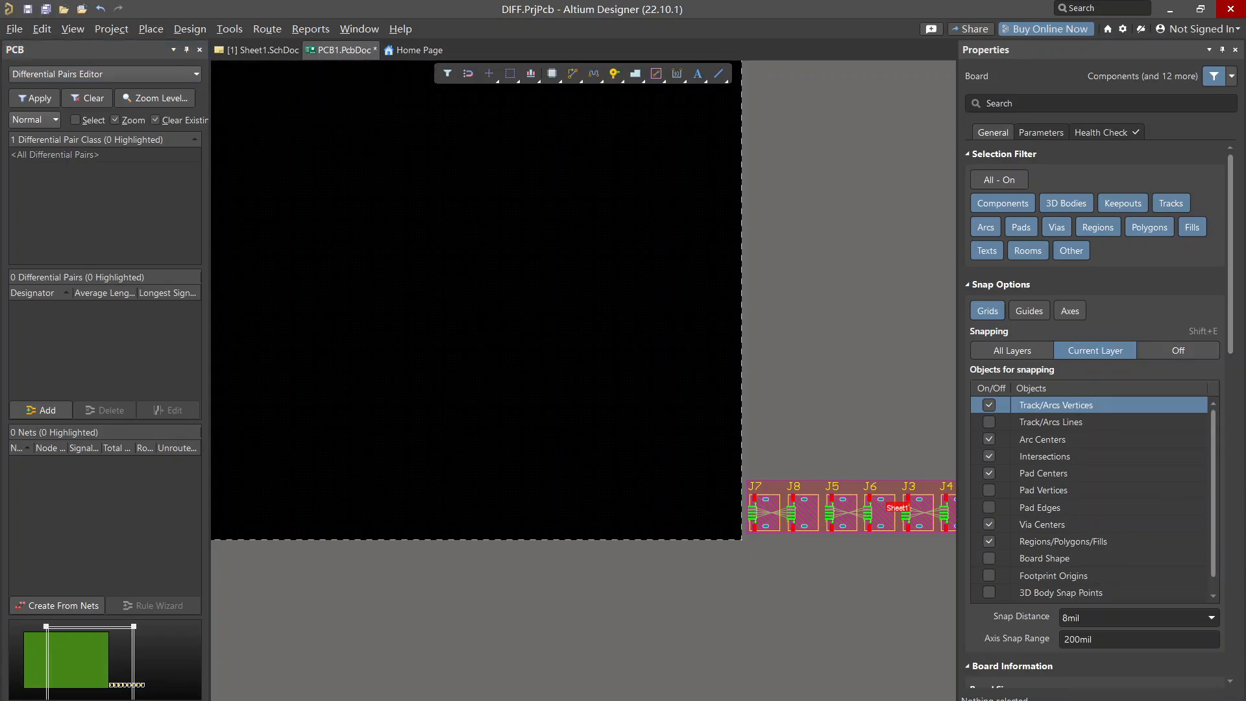
{"action": "left_click", "coordinate": [126, 73]}
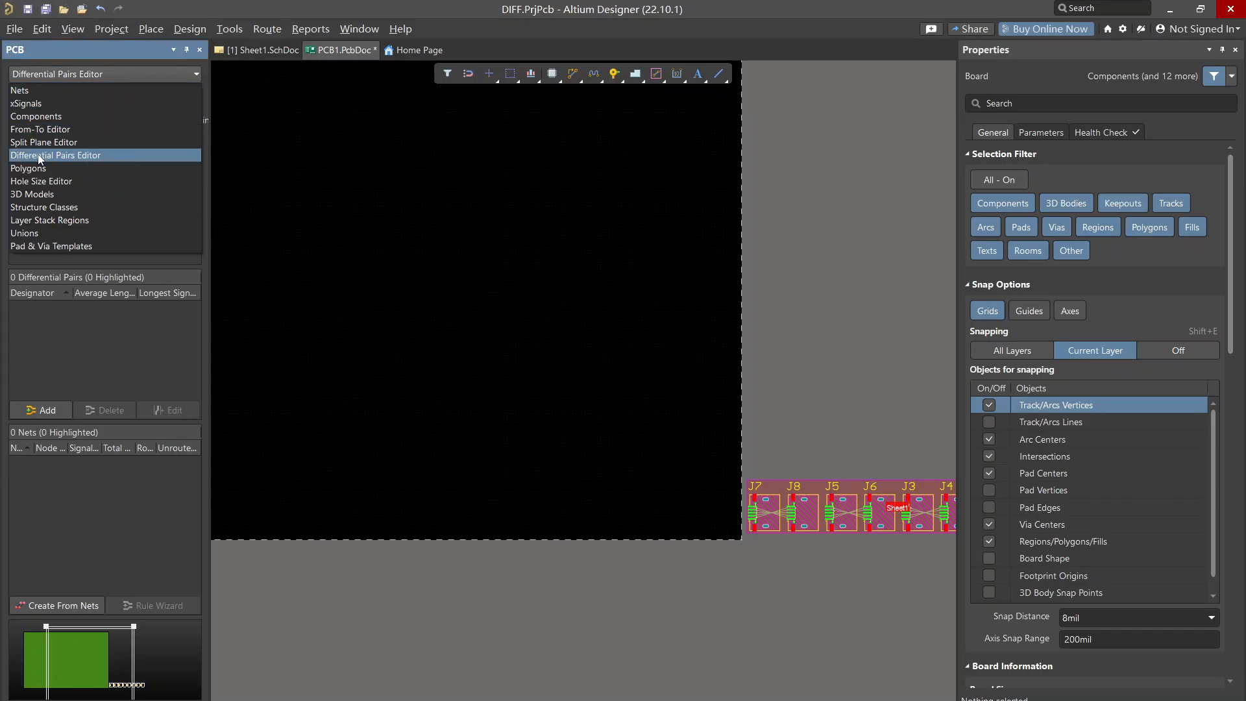
{"action": "left_click", "coordinate": [40, 156]}
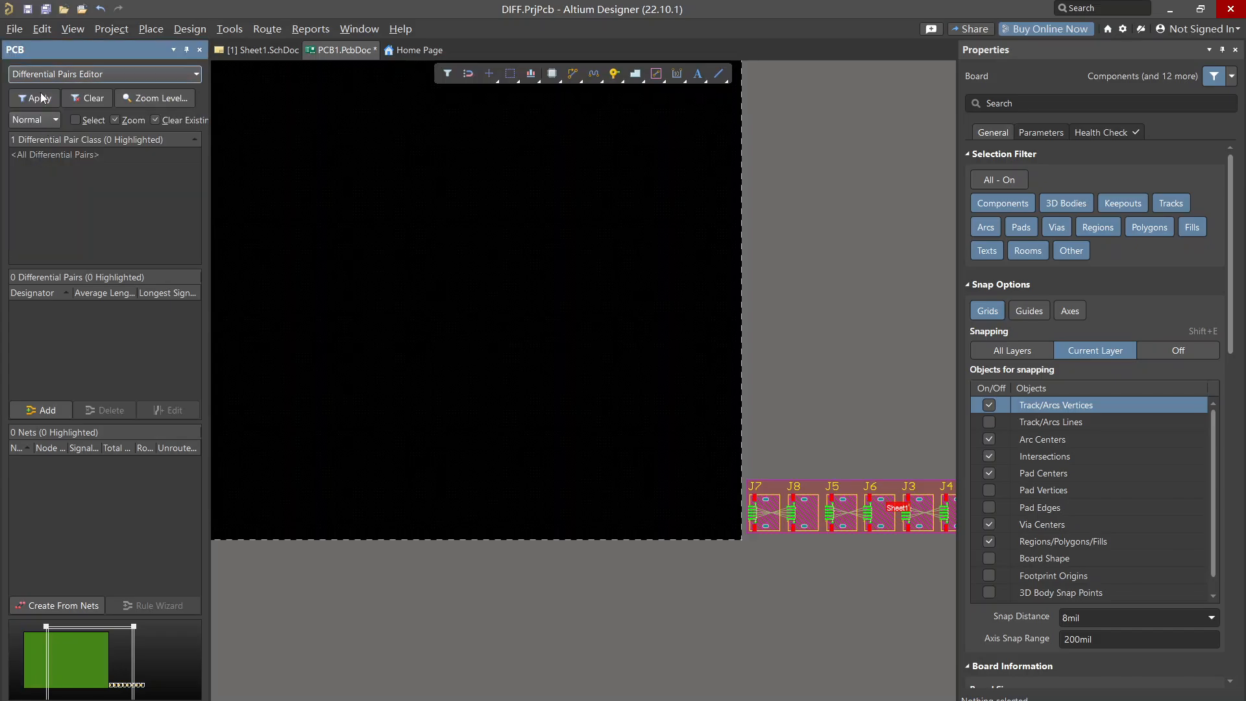
List the differential pairs in the <All Differential Pairs> class and look at them on the board
{"action": "left_click", "coordinate": [52, 155]}
{"action": "scroll", "coordinate": [218, 411], "scroll_direction": "down", "scroll_amount": 6, "text": "ctrl"}
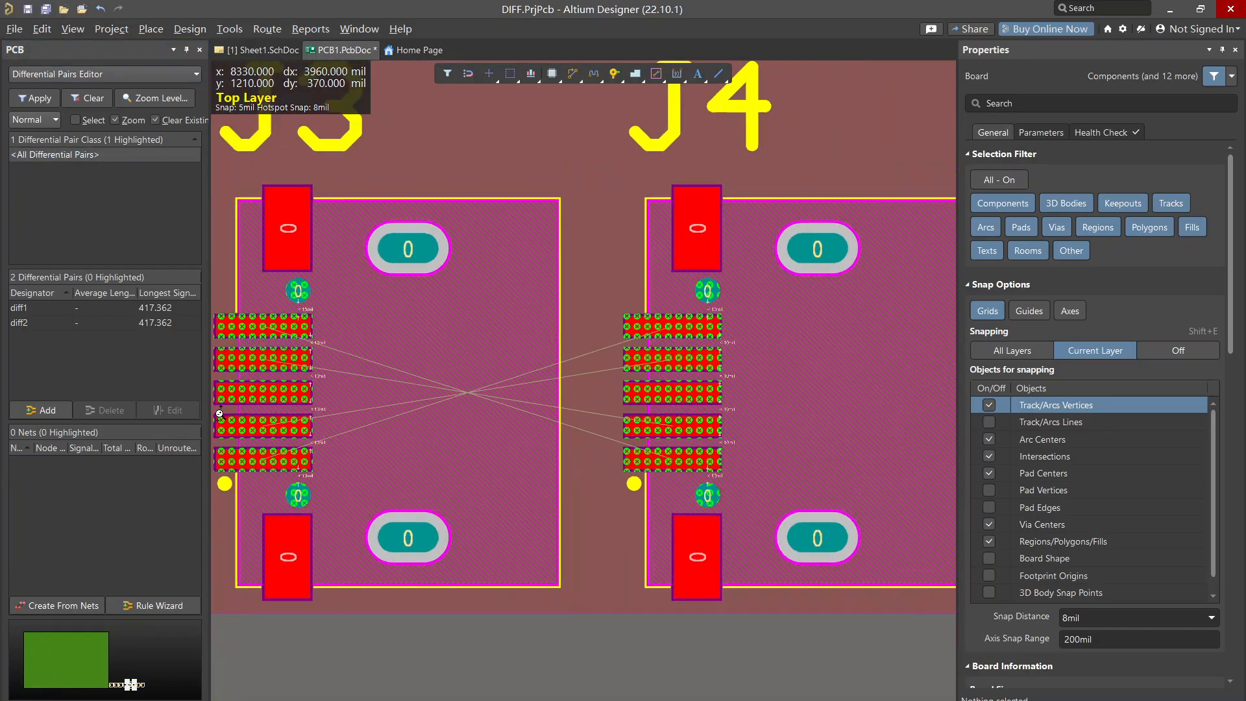
{"action": "left_click", "coordinate": [70, 346]}
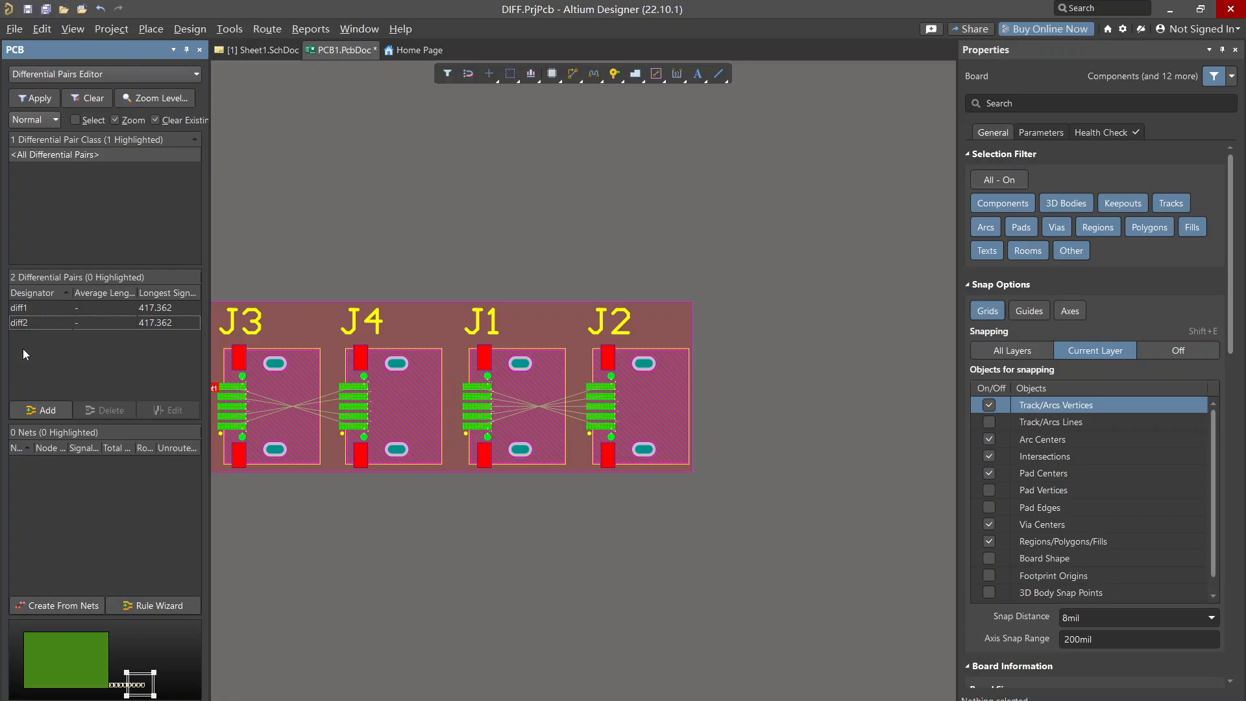
Add a differential pair named DF1 with DF1_H as the positive net and DF1_L as the negative net
{"action": "left_click", "coordinate": [38, 410]}
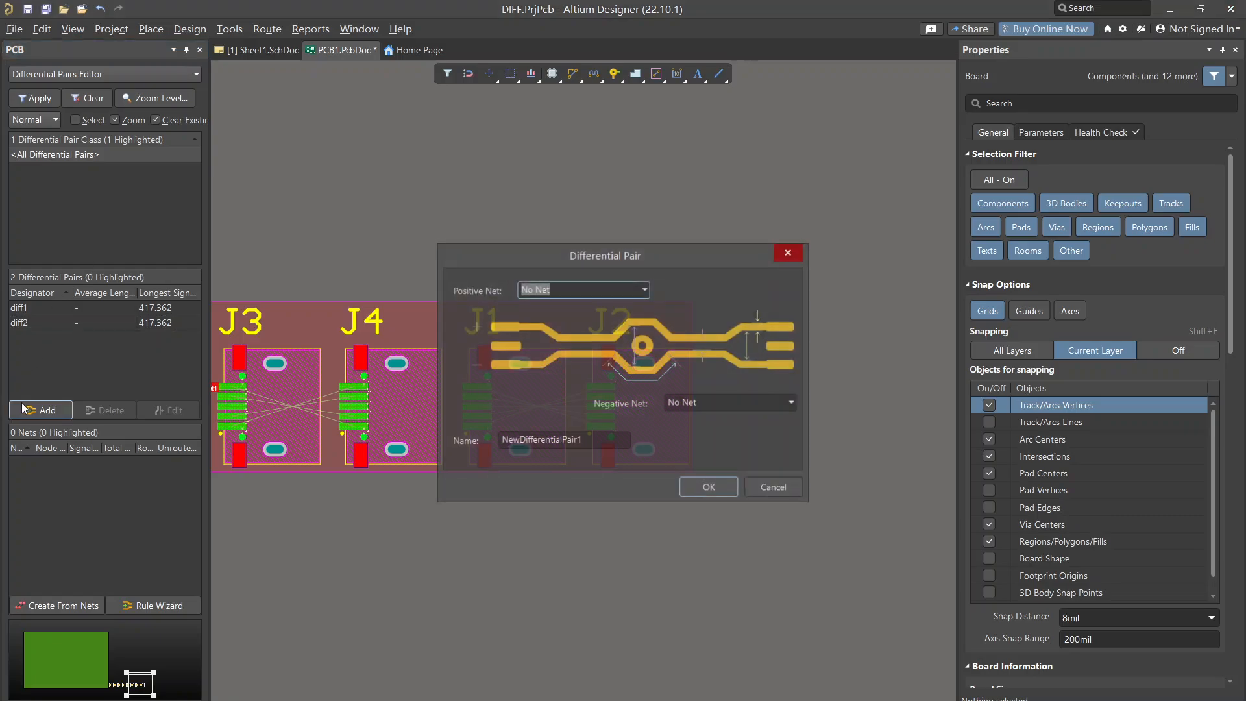
{"action": "left_click", "coordinate": [644, 289]}
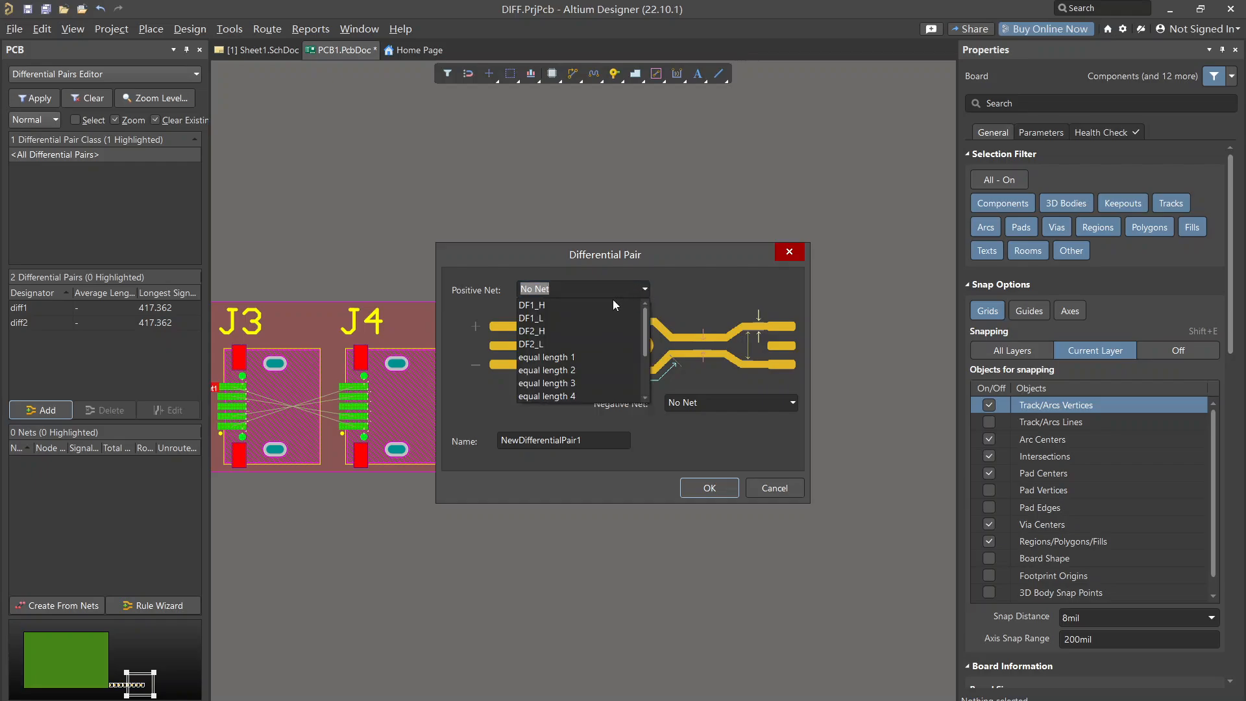
{"action": "left_click", "coordinate": [571, 306]}
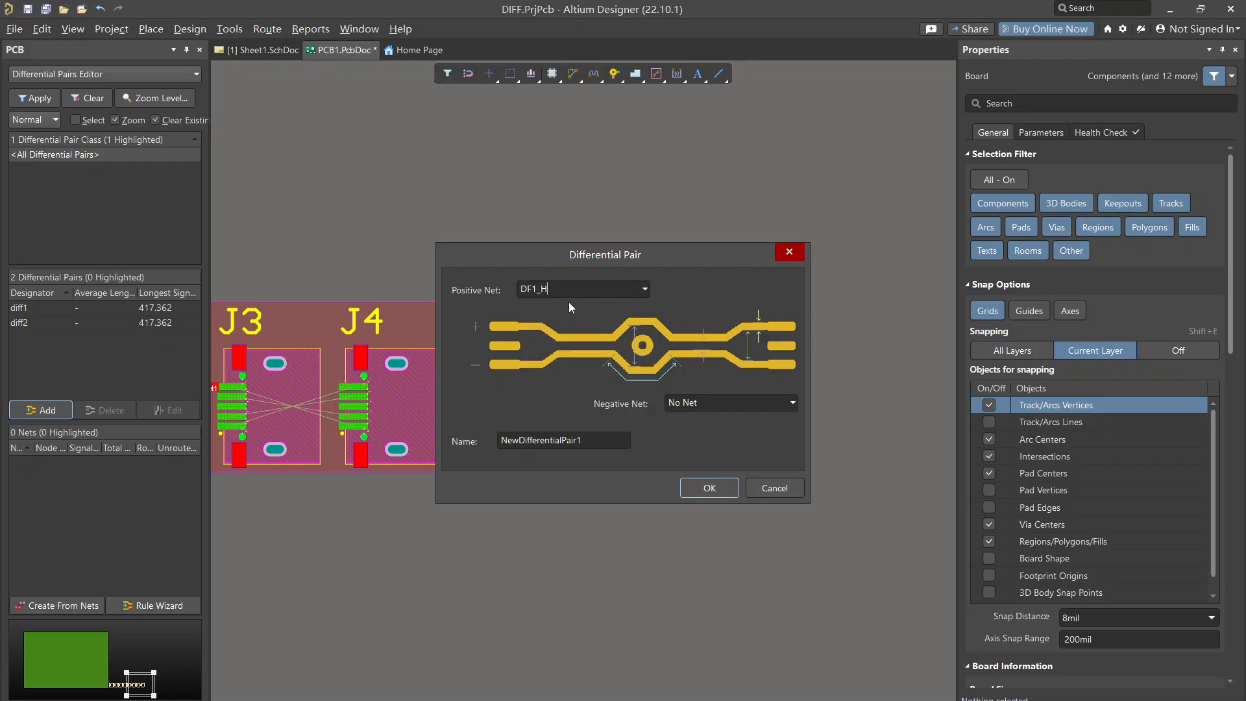
{"action": "left_click", "coordinate": [789, 404]}
{"action": "left_click", "coordinate": [793, 403]}
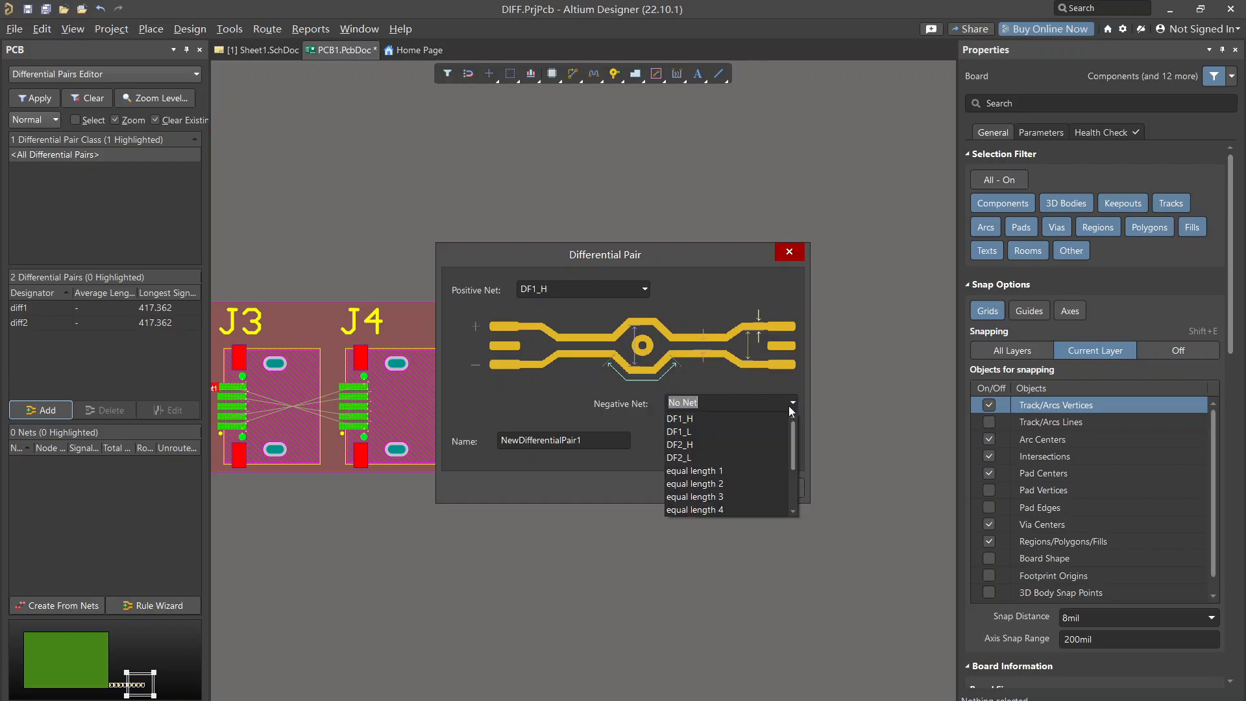
{"action": "left_click", "coordinate": [738, 429]}
{"action": "left_click_drag", "start_coordinate": [623, 445], "coordinate": [459, 444]}
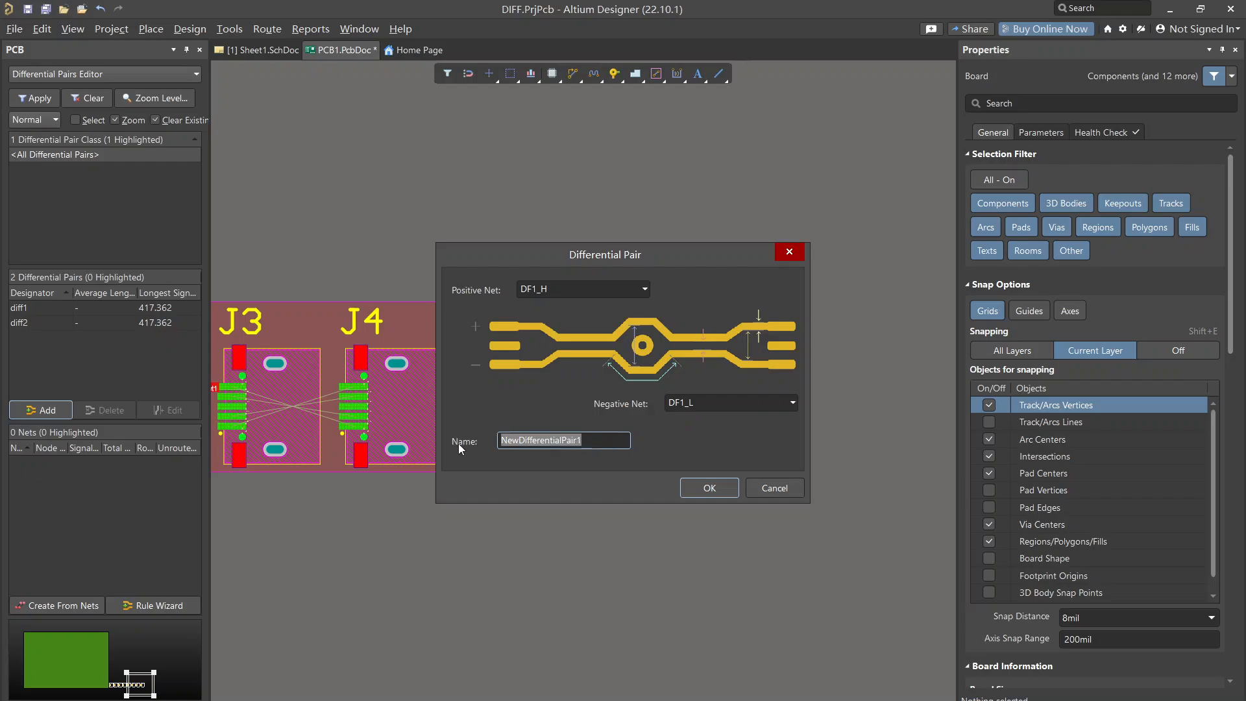
{"action": "type", "text": "DF1"}
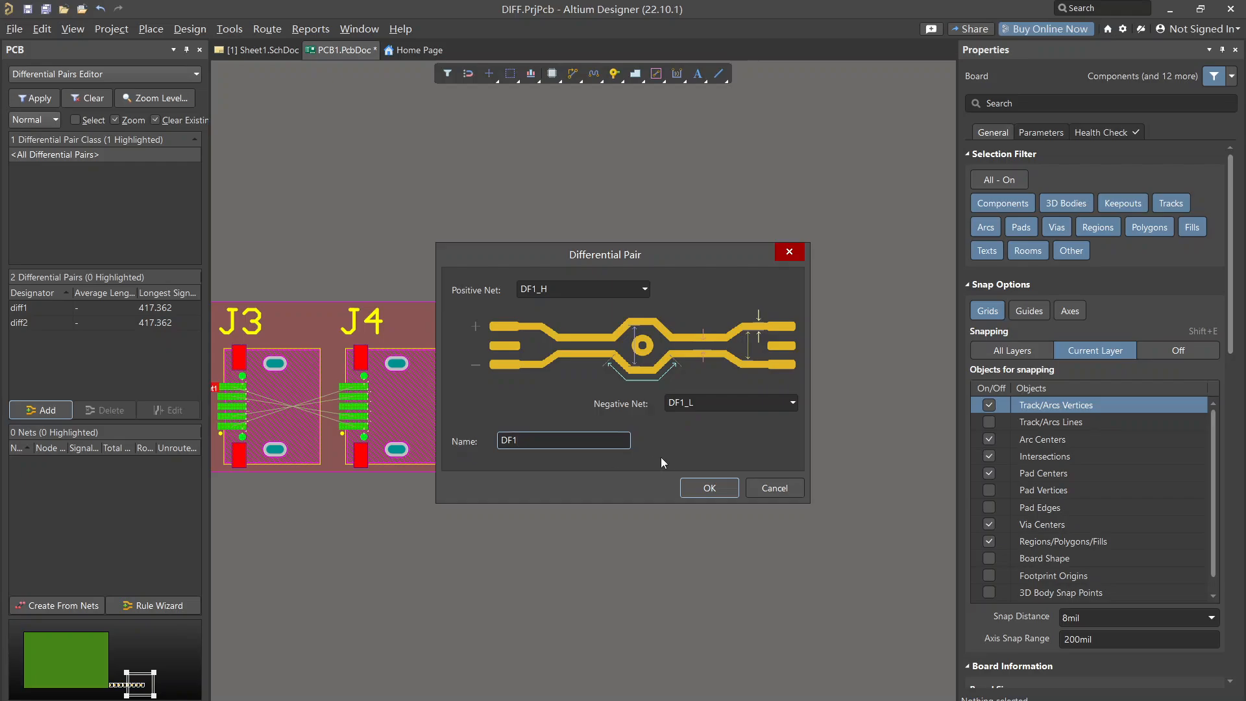
{"action": "left_click", "coordinate": [714, 489]}
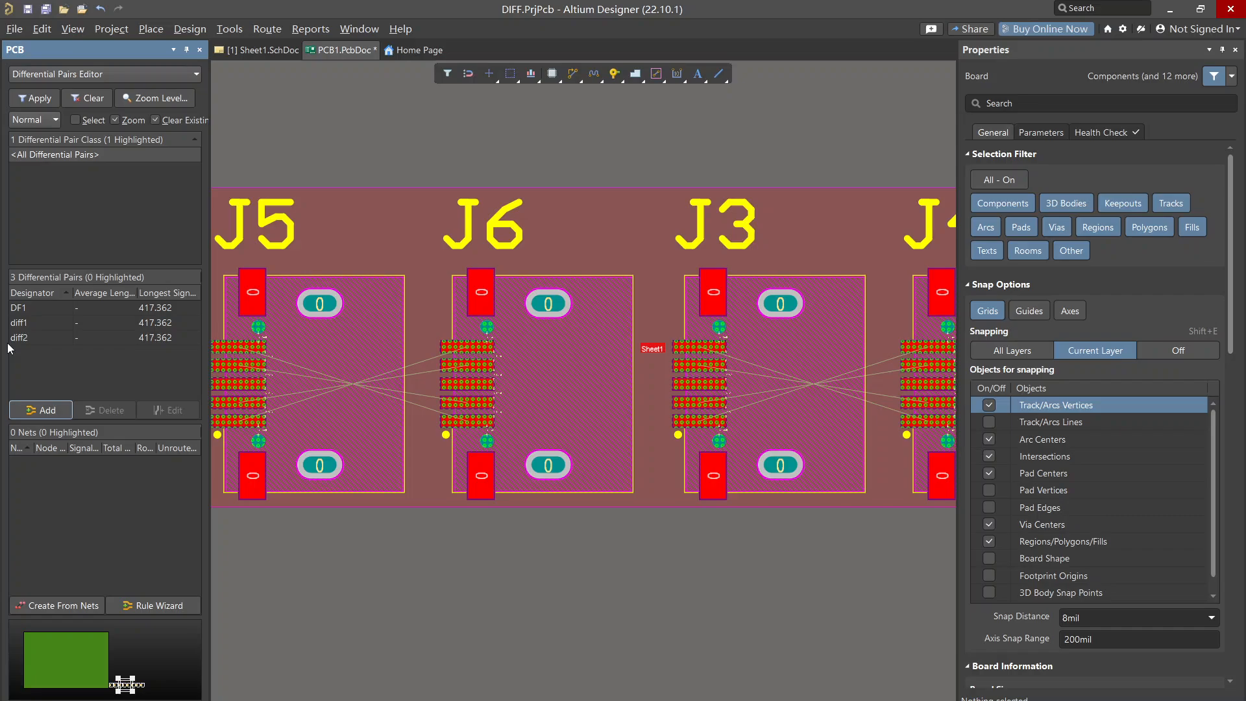
Delete the manually added DF1 differential pair
{"action": "left_click", "coordinate": [52, 312]}
{"action": "right_click", "coordinate": [51, 312]}
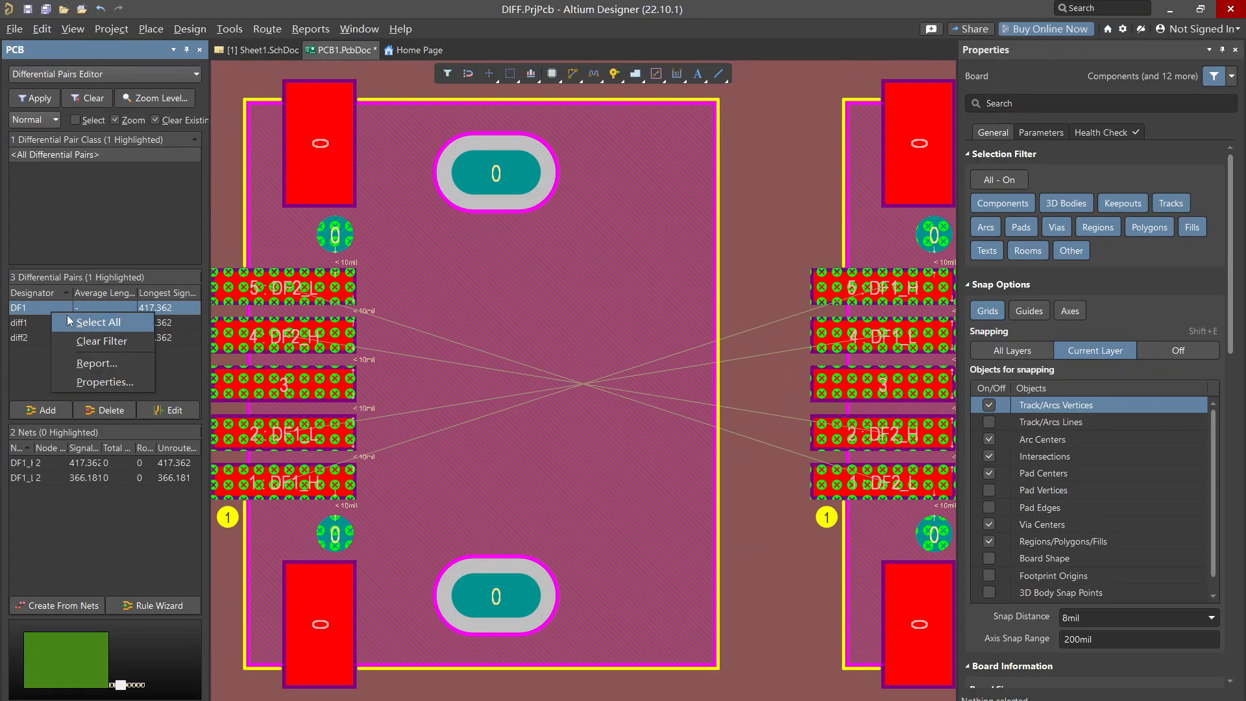
{"action": "left_click", "coordinate": [40, 379]}
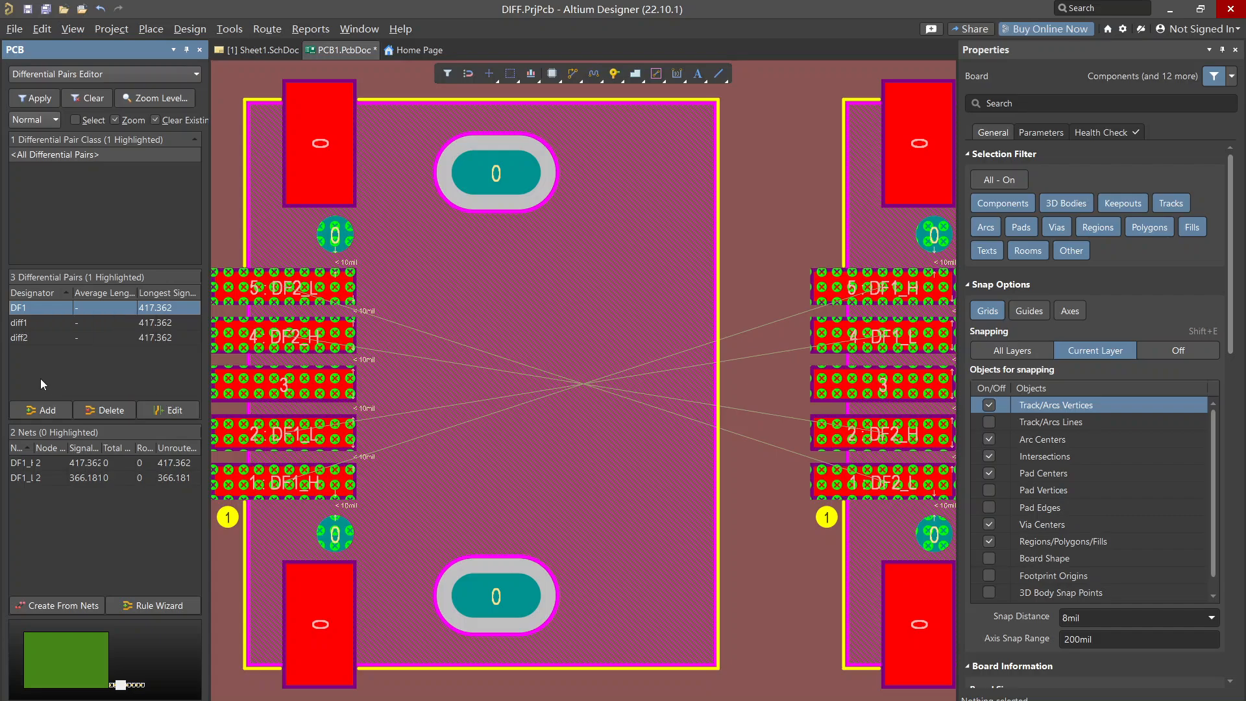
{"action": "left_click", "coordinate": [102, 409]}
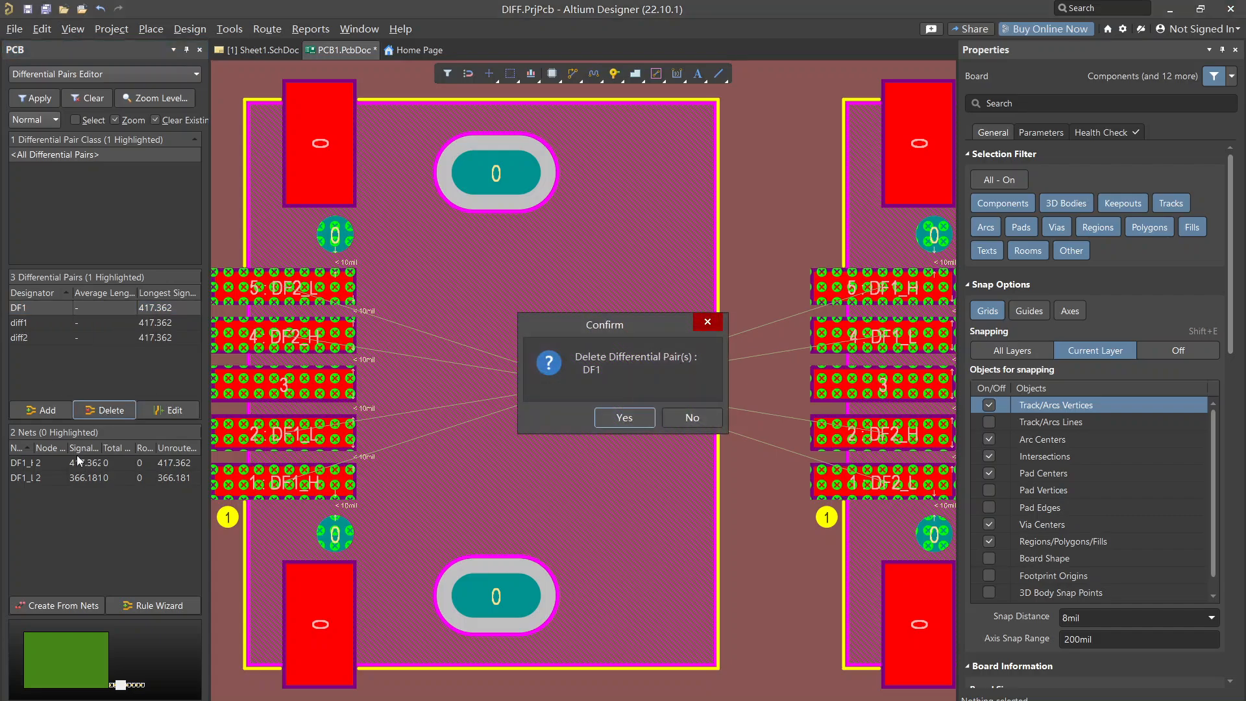
{"action": "left_click", "coordinate": [632, 420]}
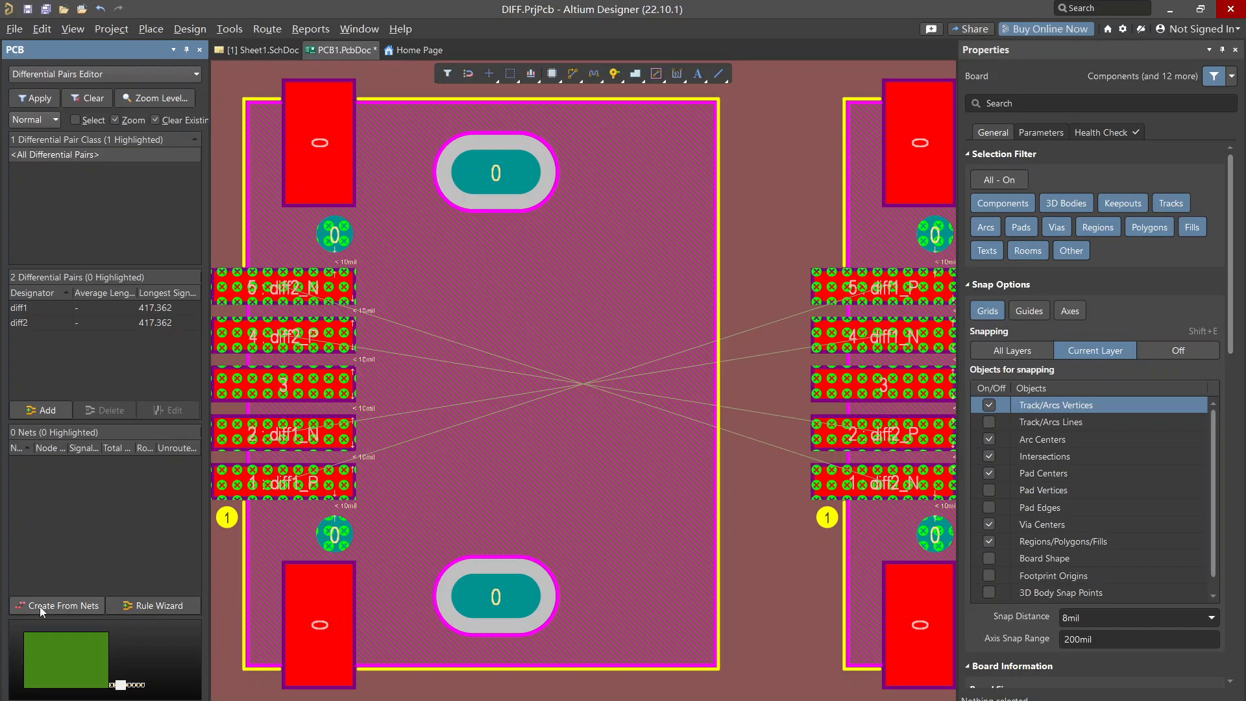
Start creating differential pairs from nets, keeping All Nets as the source net class
{"action": "left_click", "coordinate": [41, 605]}
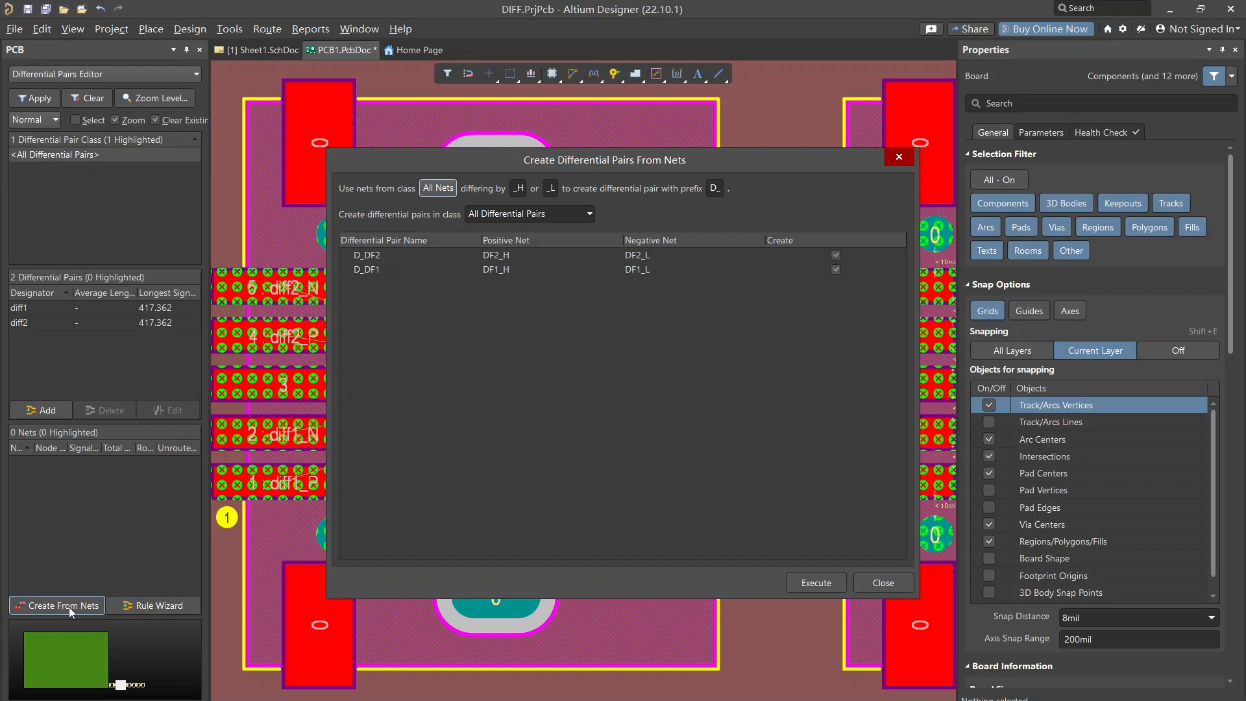
{"action": "left_click", "coordinate": [441, 190]}
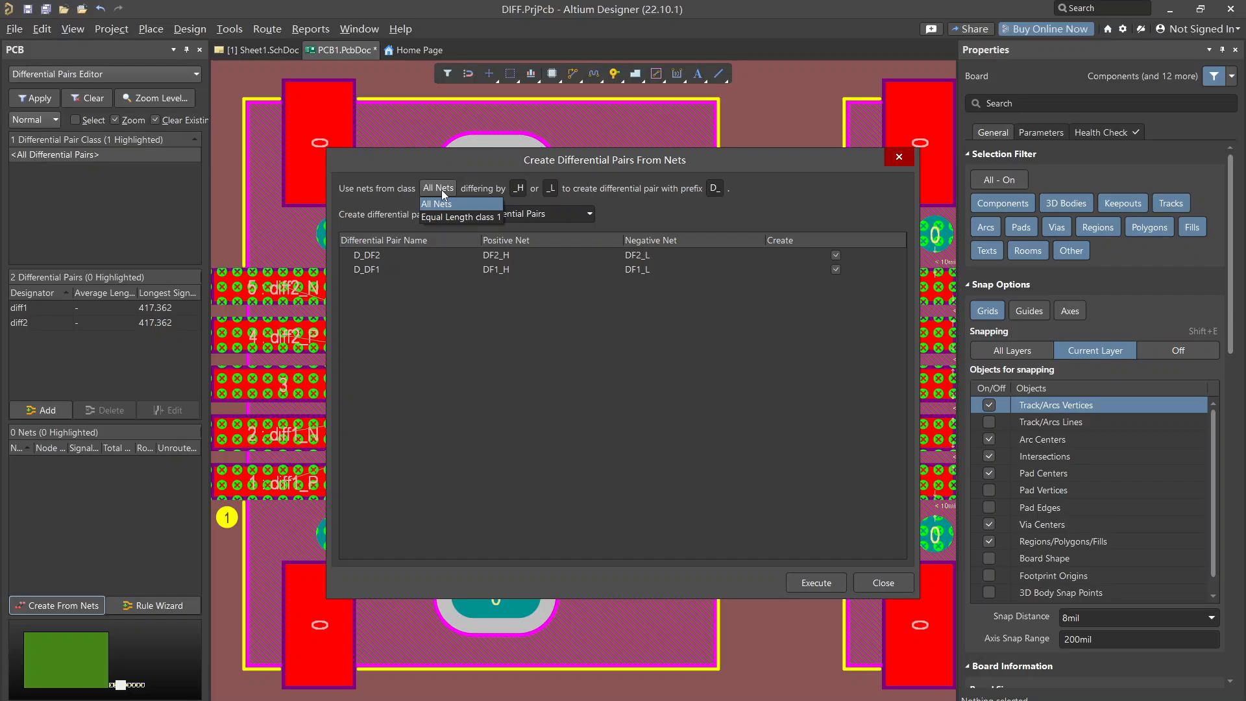
{"action": "left_click", "coordinate": [442, 190]}
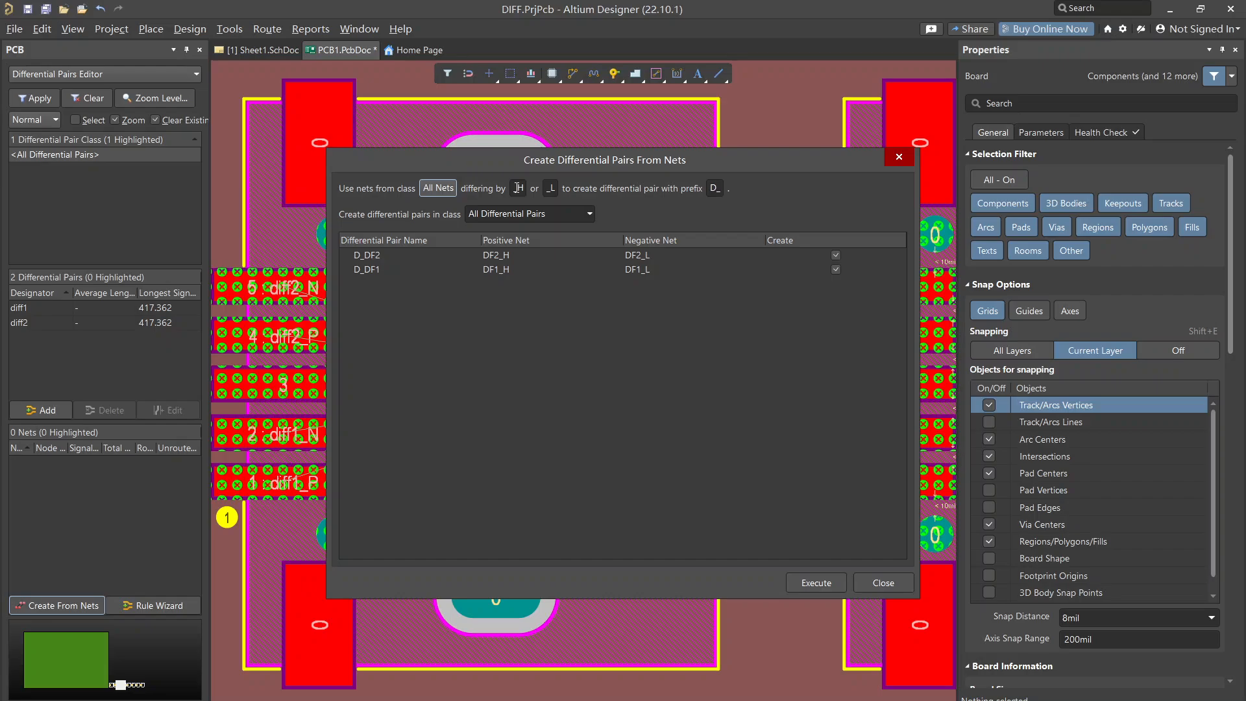
Set the suffixes that distinguish positive and negative nets to _+ and _-
{"action": "left_click", "coordinate": [517, 188]}
{"action": "type", "text": "+"}
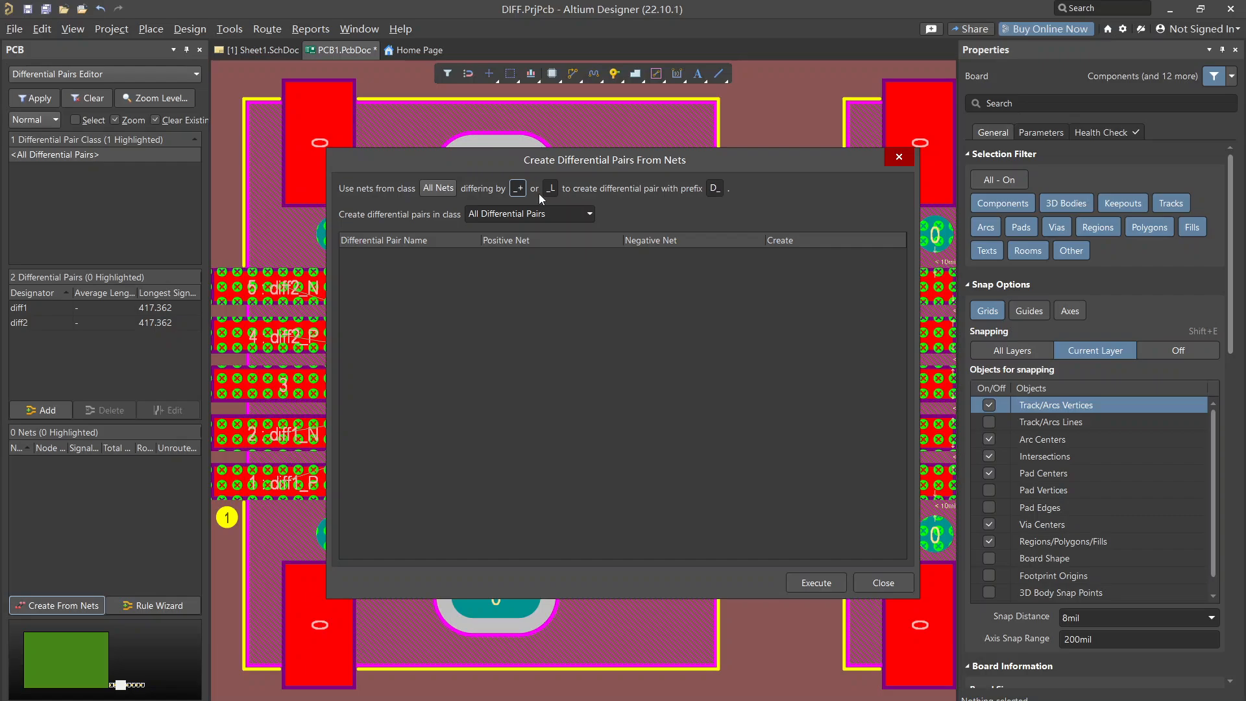
{"action": "left_click", "coordinate": [552, 188]}
{"action": "double_click", "coordinate": [551, 188]}
{"action": "left_click", "coordinate": [553, 187]}
{"action": "left_click_drag", "start_coordinate": [550, 187], "coordinate": [557, 186]}
{"action": "type", "text": "-"}
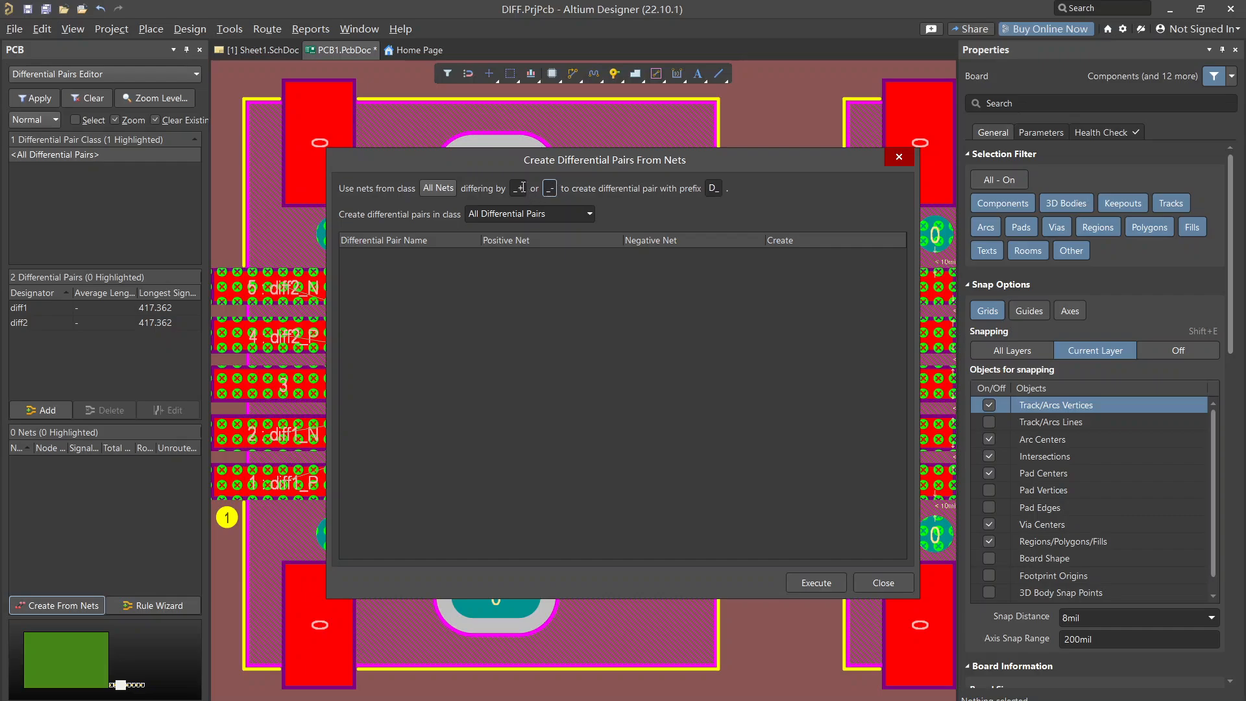
Restore the net suffixes for pair matching to _H and _L
{"action": "left_click_drag", "start_coordinate": [518, 187], "coordinate": [525, 187]}
{"action": "type", "text": "H"}
{"action": "left_click_drag", "start_coordinate": [557, 189], "coordinate": [550, 188]}
{"action": "type", "text": "L"}
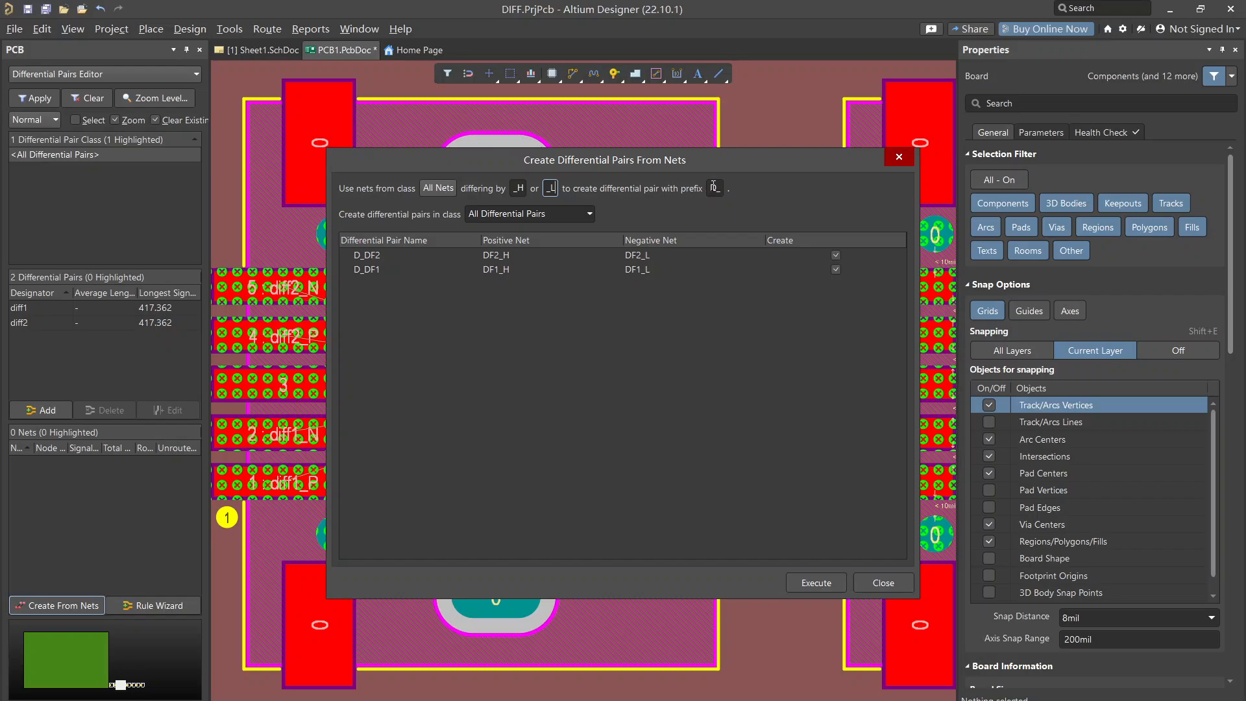
Remove the D_ prefix from the pair names and create the DF1 and DF2 differential pairs from their nets
{"action": "left_click", "coordinate": [715, 188]}
{"action": "key", "text": "BackSpace"}
{"action": "left_click", "coordinate": [816, 582]}
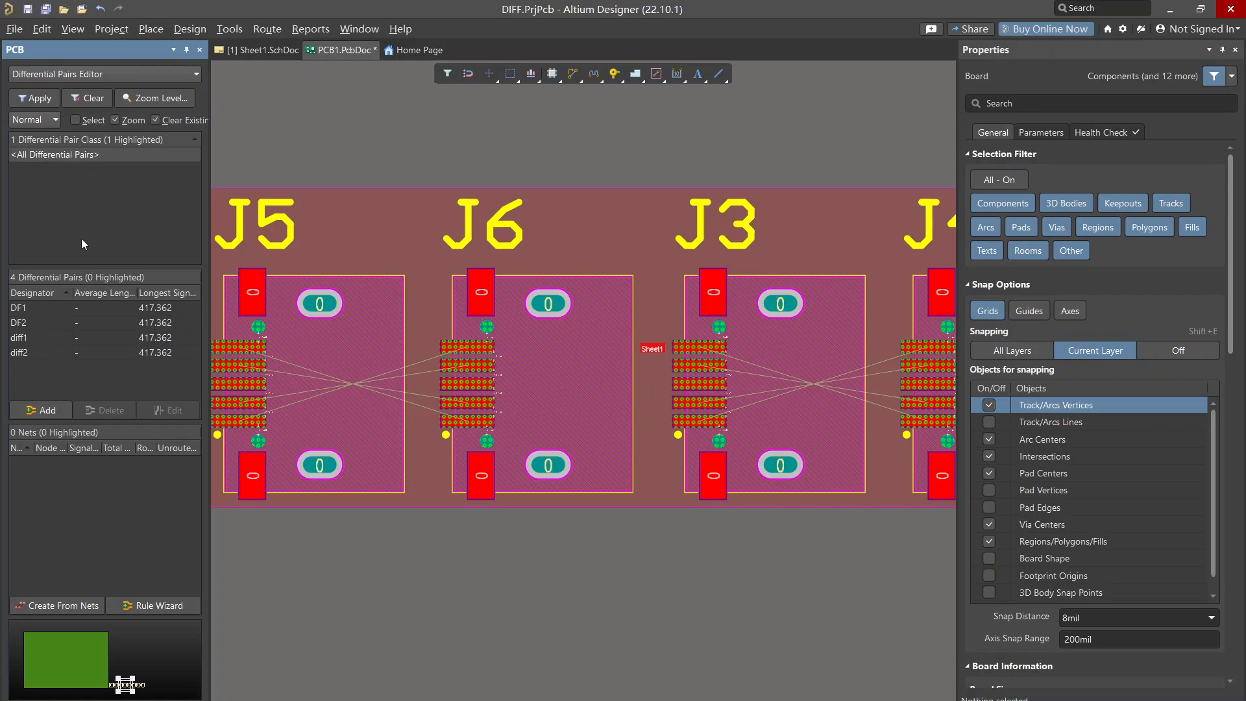
Add a new differential pair class named "EL class1"
{"action": "left_click", "coordinate": [77, 218]}
{"action": "right_click", "coordinate": [33, 188]}
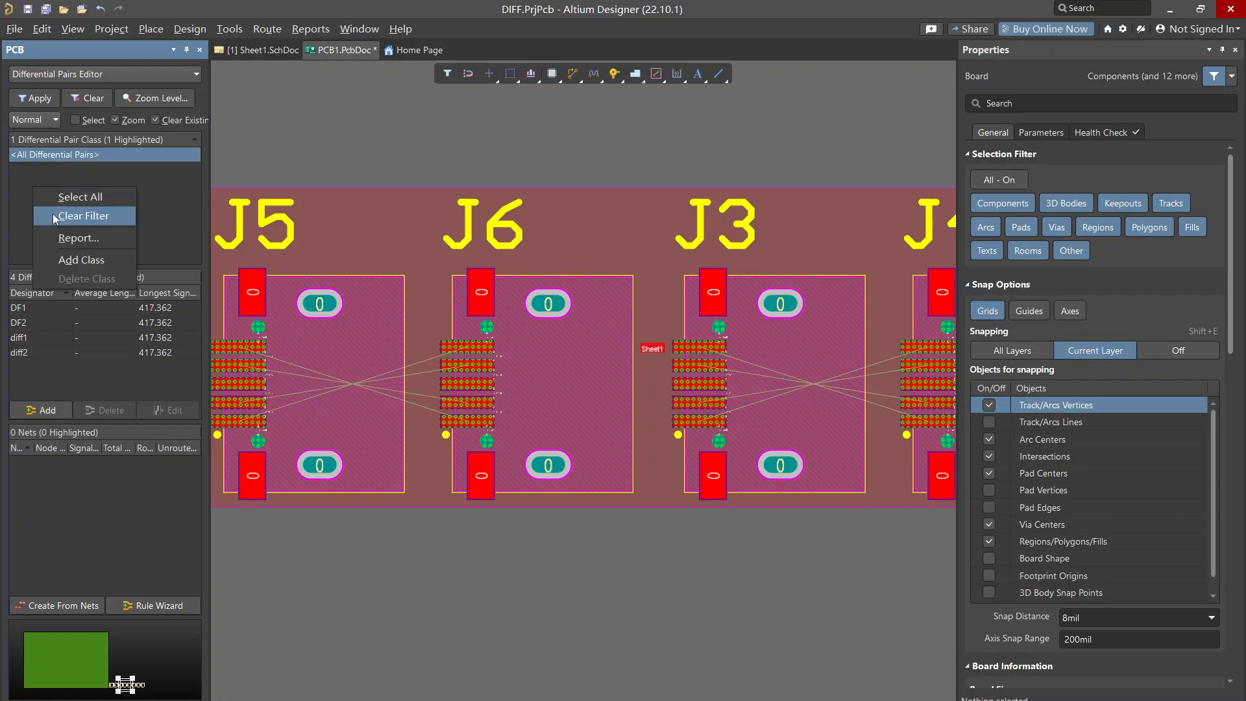
{"action": "left_click", "coordinate": [74, 259]}
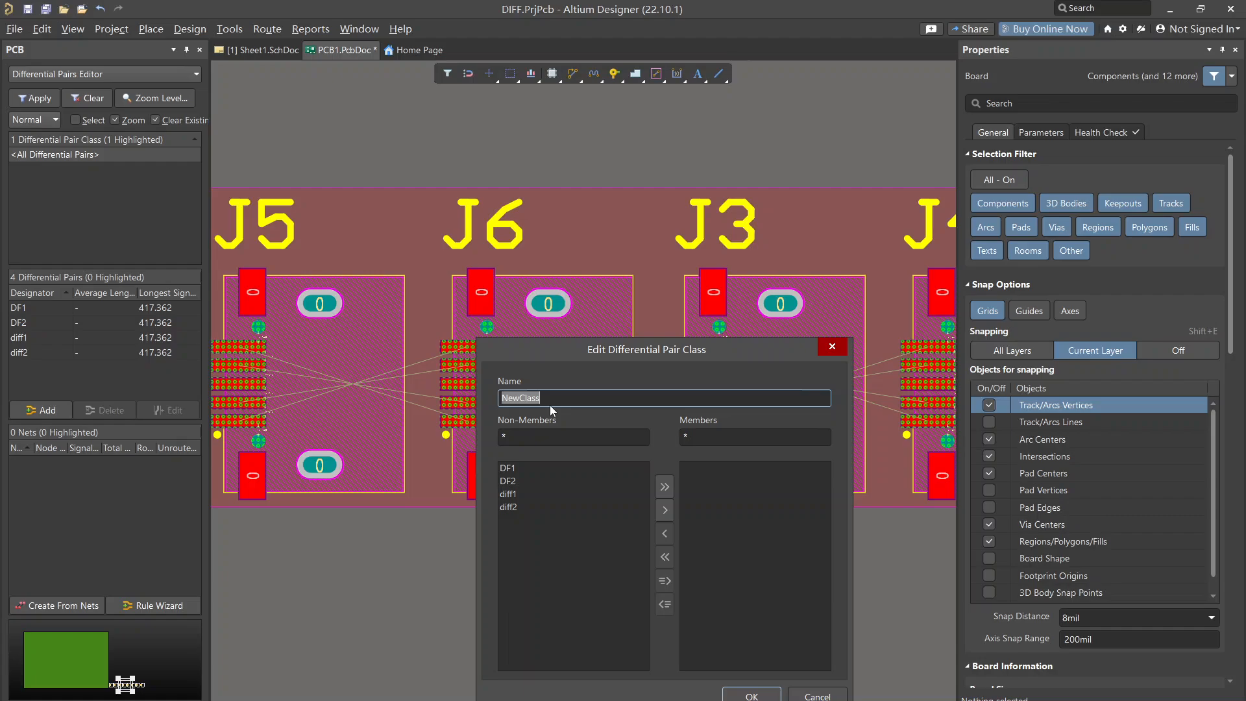
{"action": "type", "text": "DC"}
{"action": "key", "text": "BackSpace"}
{"action": "key", "text": "BackSpace"}
{"action": "key", "text": "BackSpace"}
{"action": "type", "text": "E"}
Add the DF1 and DF2 pairs as members of EL class1, confirm the class and display its pairs
{"action": "left_click", "coordinate": [536, 467]}
{"action": "left_click", "coordinate": [657, 508]}
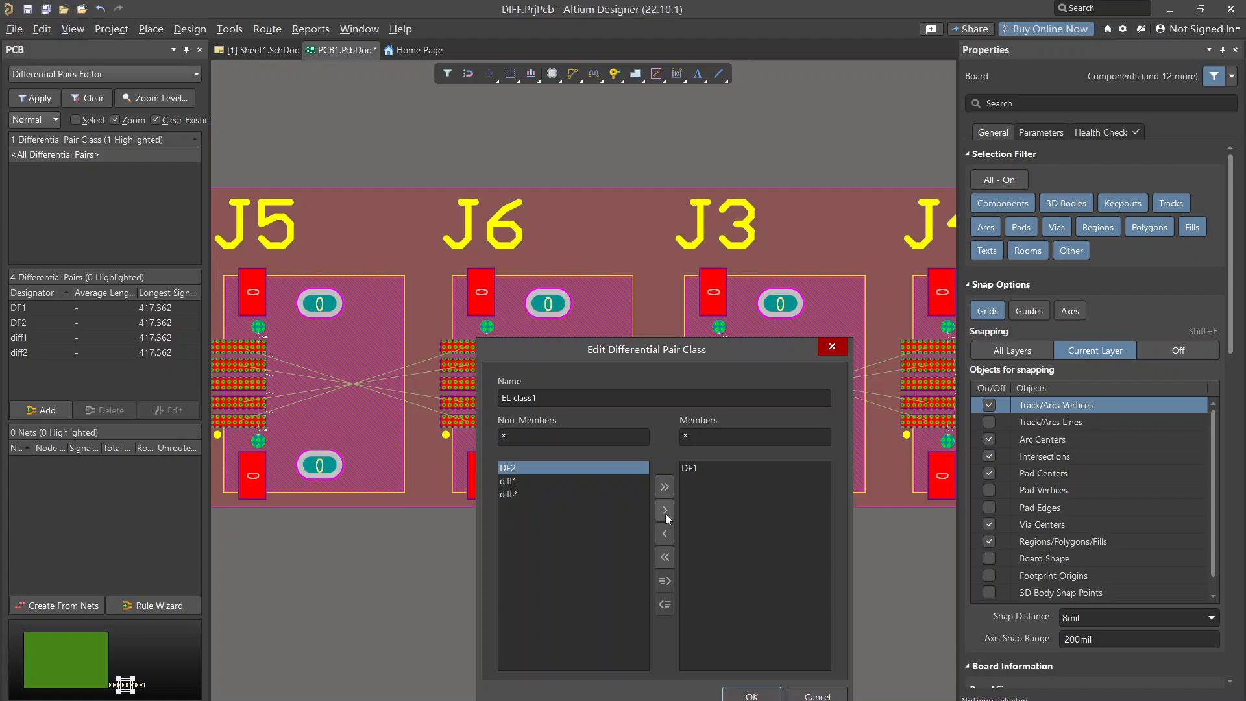
{"action": "left_click", "coordinate": [665, 511]}
{"action": "left_click", "coordinate": [751, 695]}
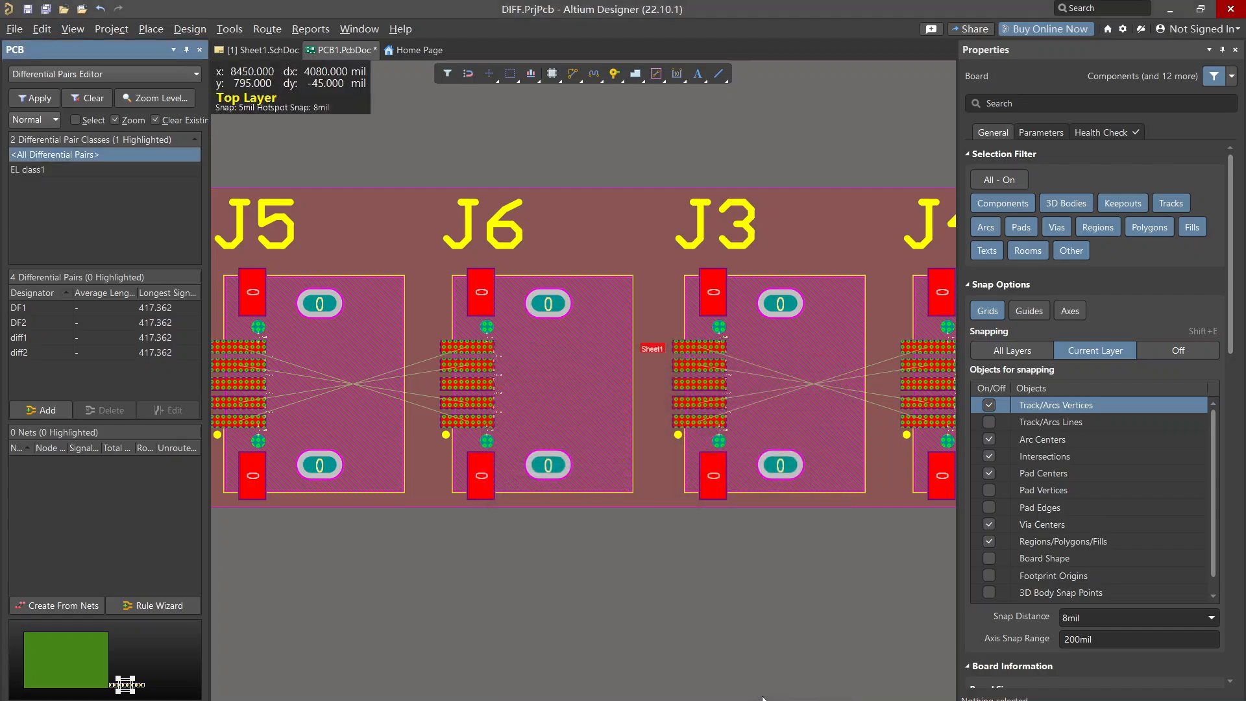
{"action": "left_click", "coordinate": [38, 169]}
Delete the Sheet1 room surrounding the connectors outside the board
{"action": "scroll", "coordinate": [389, 270], "scroll_direction": "down", "scroll_amount": 5, "text": "ctrl"}
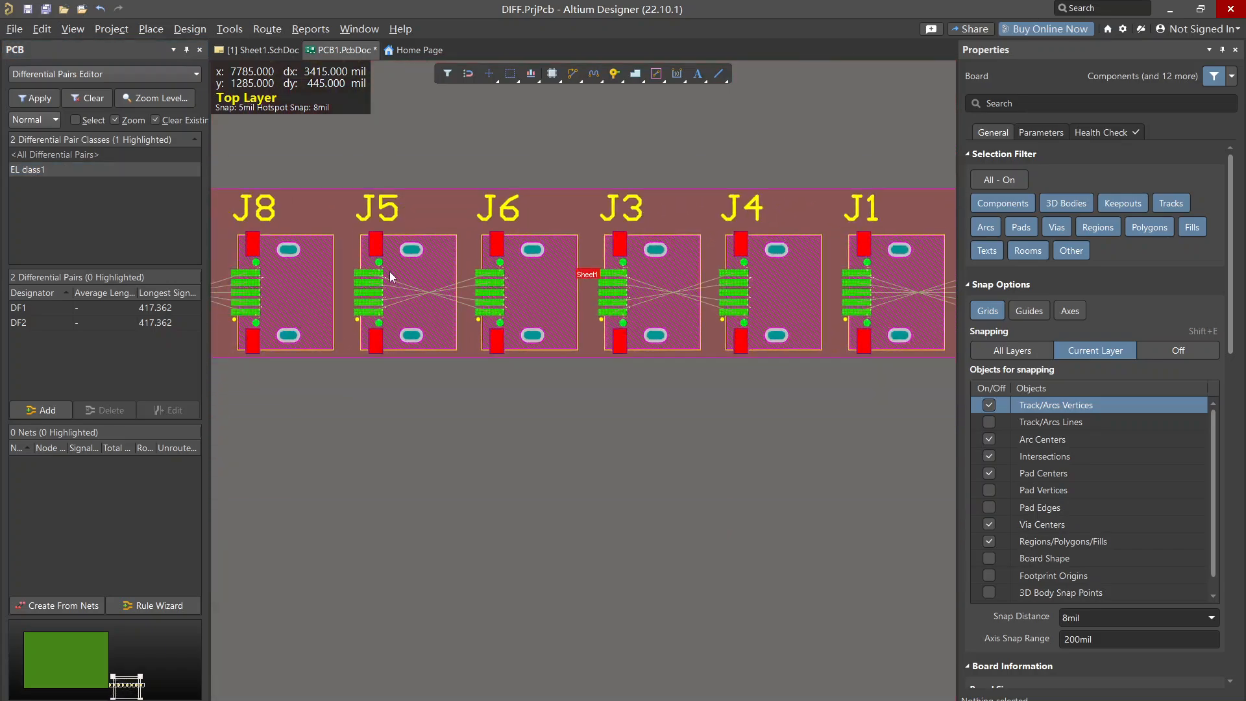
{"action": "scroll", "coordinate": [547, 188], "scroll_direction": "down", "scroll_amount": 2, "text": "ctrl"}
{"action": "left_click", "coordinate": [500, 197]}
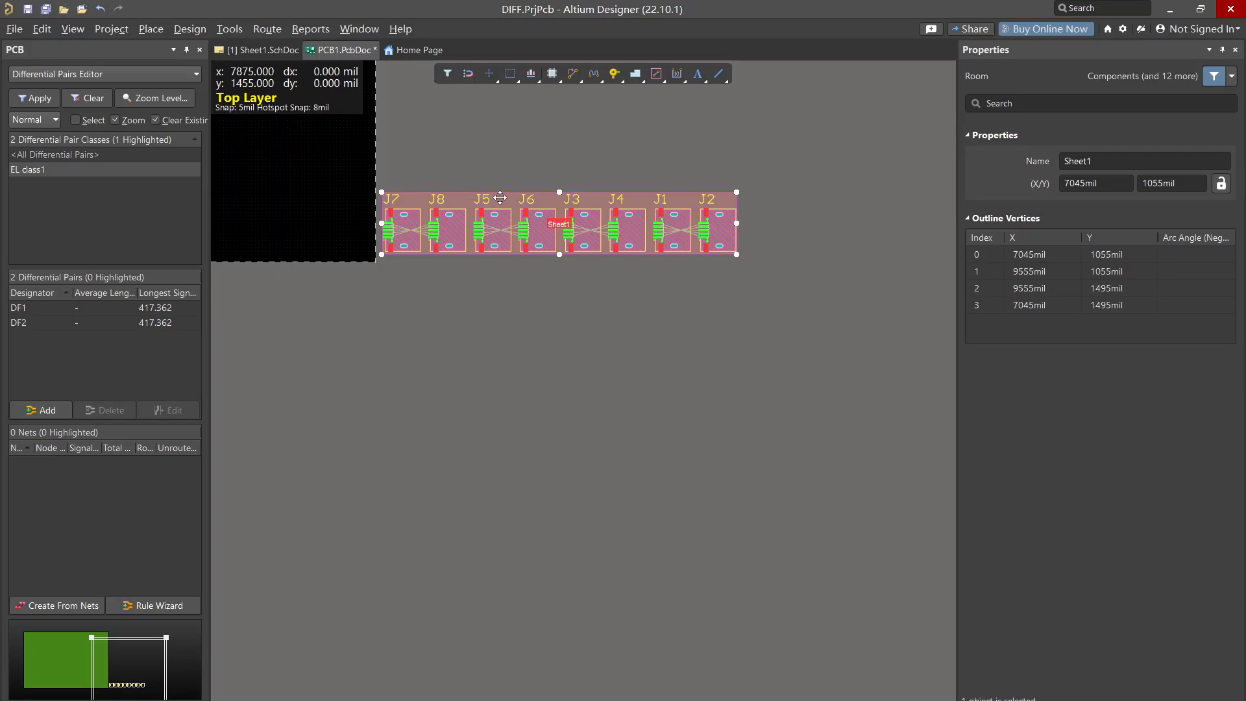
{"action": "scroll", "coordinate": [500, 197], "scroll_direction": "up", "scroll_amount": 1, "text": "ctrl"}
{"action": "scroll", "coordinate": [500, 197], "scroll_direction": "up", "scroll_amount": 2, "text": "ctrl"}
{"action": "left_click", "coordinate": [501, 195]}
{"action": "left_click", "coordinate": [502, 196]}
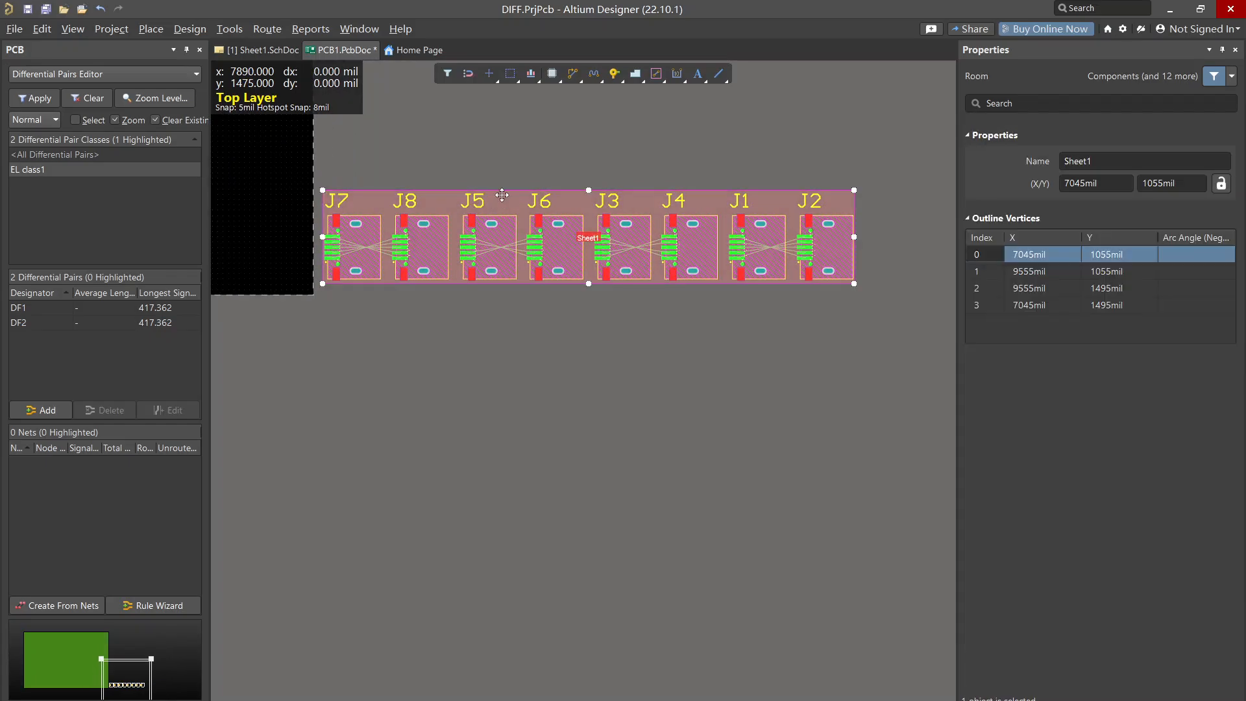
{"action": "key", "text": "Delete"}
Place J7 in the board's upper right area, rotated with its pads facing down, and J8 below it to the right
{"action": "scroll", "coordinate": [427, 231], "scroll_direction": "up", "scroll_amount": 2, "text": "ctrl"}
{"action": "right_click_drag", "start_coordinate": [277, 231], "coordinate": [450, 299]}
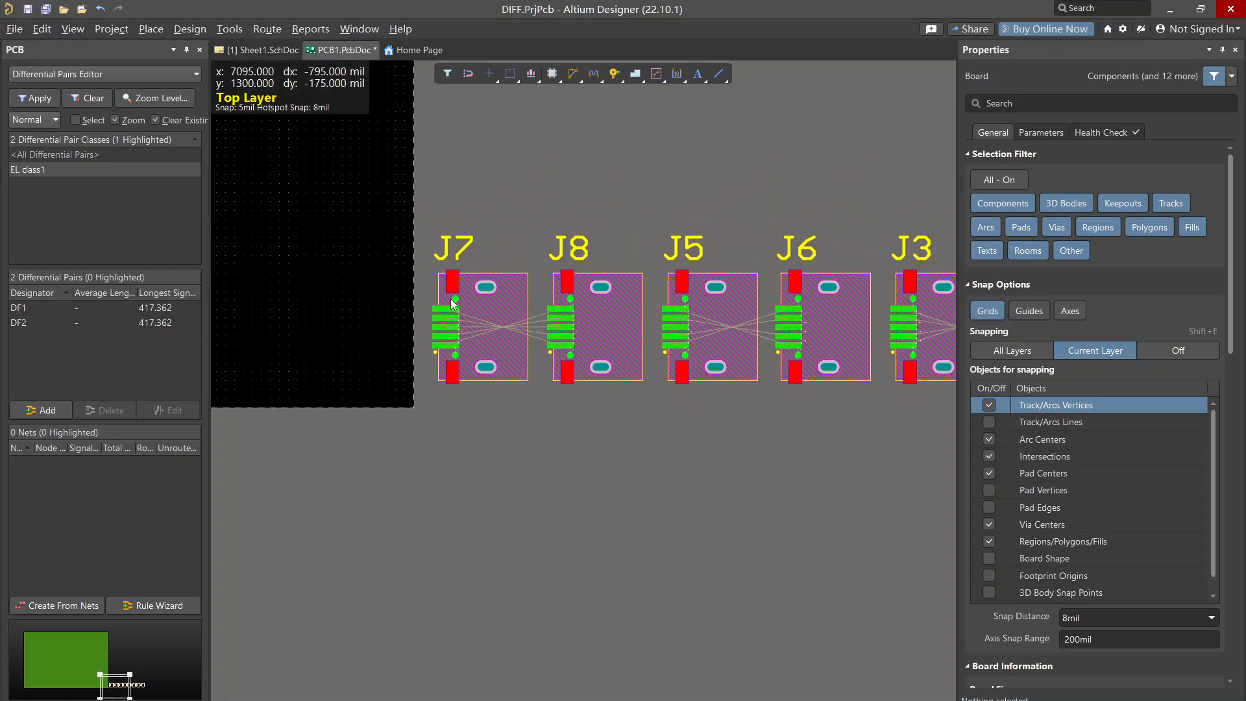
{"action": "scroll", "coordinate": [487, 301], "scroll_direction": "down", "scroll_amount": 4, "text": "ctrl"}
{"action": "left_click_drag", "start_coordinate": [488, 300], "coordinate": [388, 174]}
{"action": "key", "text": "space"}
{"action": "key", "text": "space"}
{"action": "left_click_drag", "start_coordinate": [562, 462], "coordinate": [479, 352]}
Place J5 on the board left of J7, rotated with its pads facing down, and J6 below it
{"action": "left_click_drag", "start_coordinate": [627, 481], "coordinate": [239, 181]}
{"action": "key", "text": "space"}
{"action": "key", "text": "space"}
{"action": "right_click_drag", "start_coordinate": [255, 186], "coordinate": [417, 246]}
{"action": "left_click_drag", "start_coordinate": [421, 239], "coordinate": [341, 223]}
{"action": "left_click_drag", "start_coordinate": [819, 533], "coordinate": [393, 419]}
{"action": "scroll", "coordinate": [694, 495], "scroll_direction": "down", "scroll_amount": 2, "text": "ctrl"}
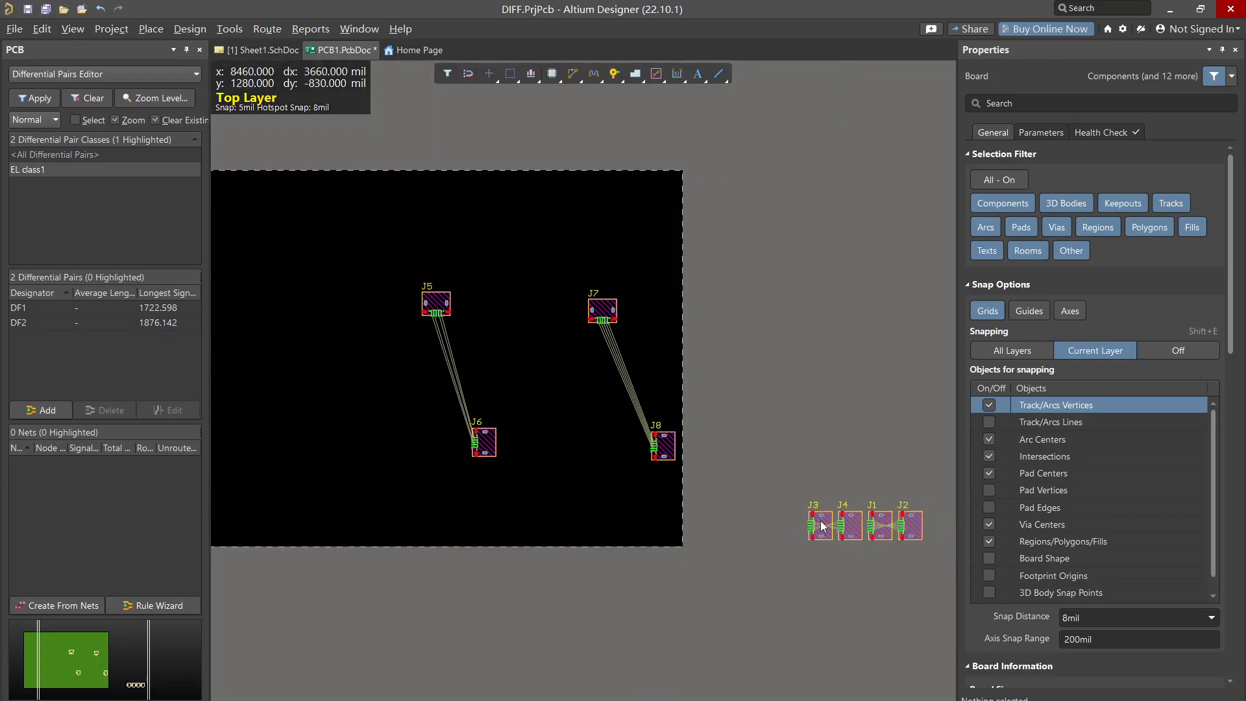
Place J3 on the board left of J5 with J4 below it to the right, bringing J3 closer to J5
{"action": "left_click_drag", "start_coordinate": [820, 525], "coordinate": [253, 312]}
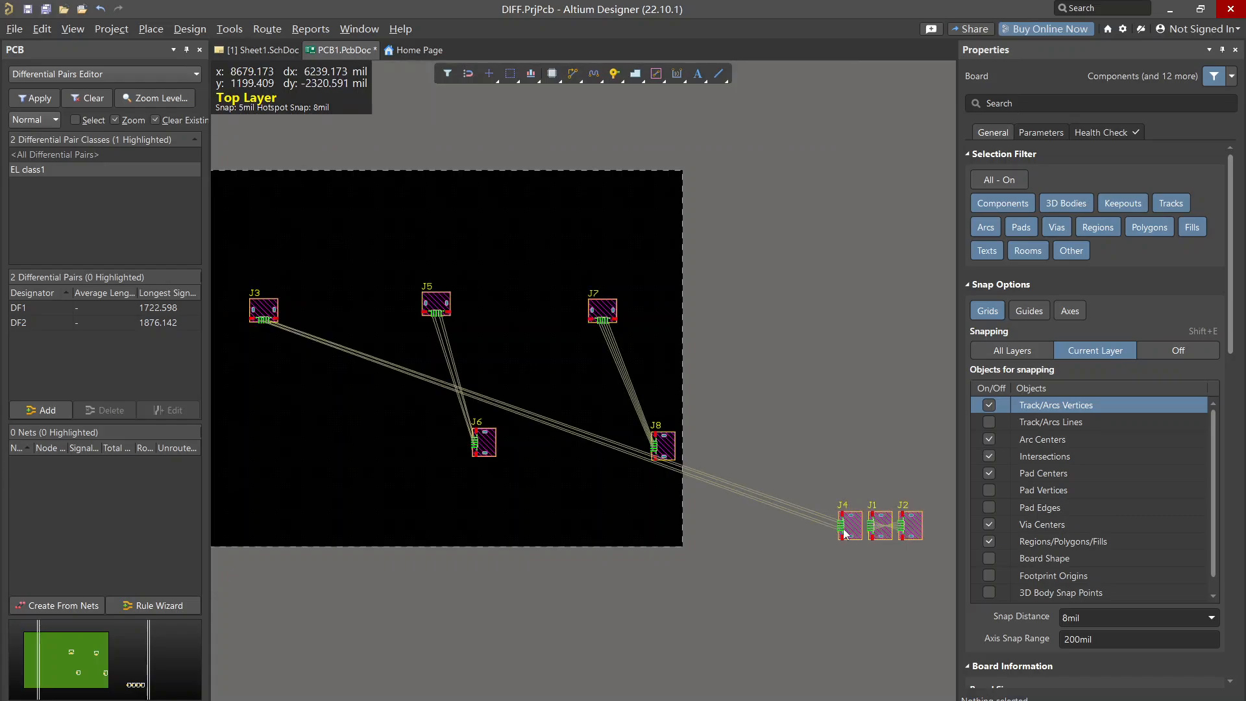
{"action": "left_click_drag", "start_coordinate": [850, 526], "coordinate": [390, 463]}
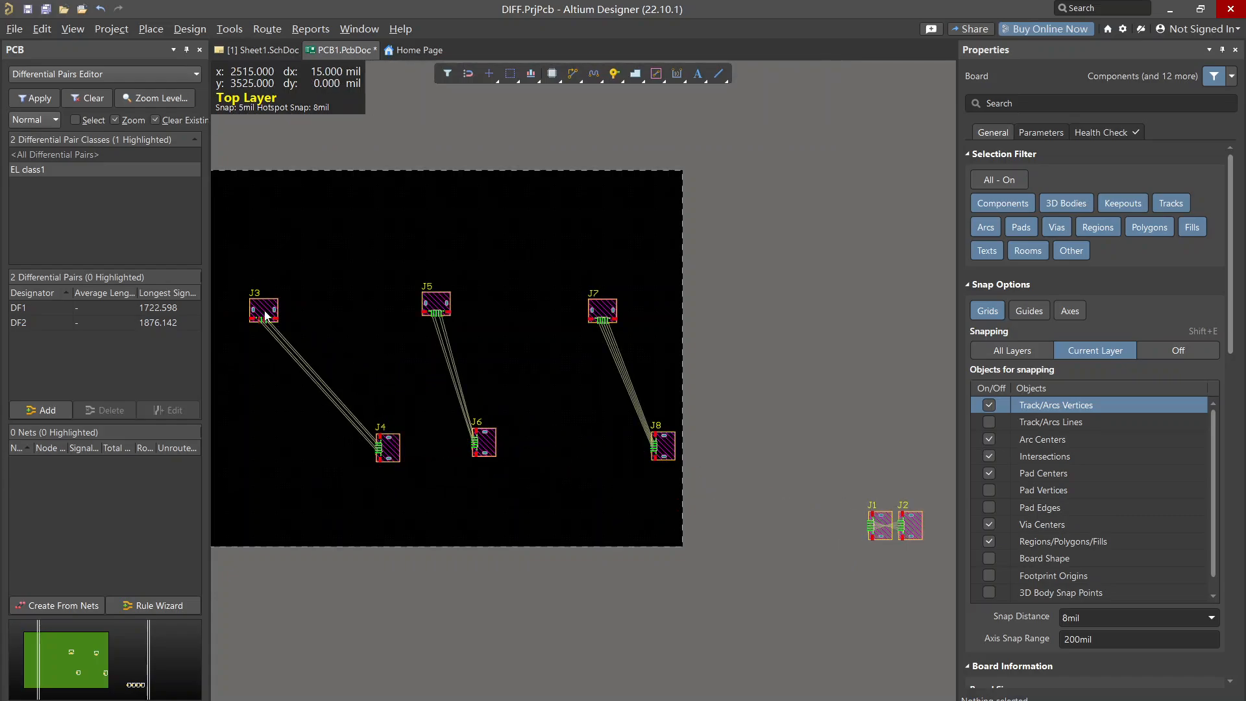
{"action": "left_click_drag", "start_coordinate": [264, 310], "coordinate": [302, 316]}
Place J1 on the board left of J3 and J2 below it, left of J4
{"action": "left_click_drag", "start_coordinate": [874, 516], "coordinate": [366, 319]}
{"action": "right_click_drag", "start_coordinate": [437, 362], "coordinate": [205, 345]}
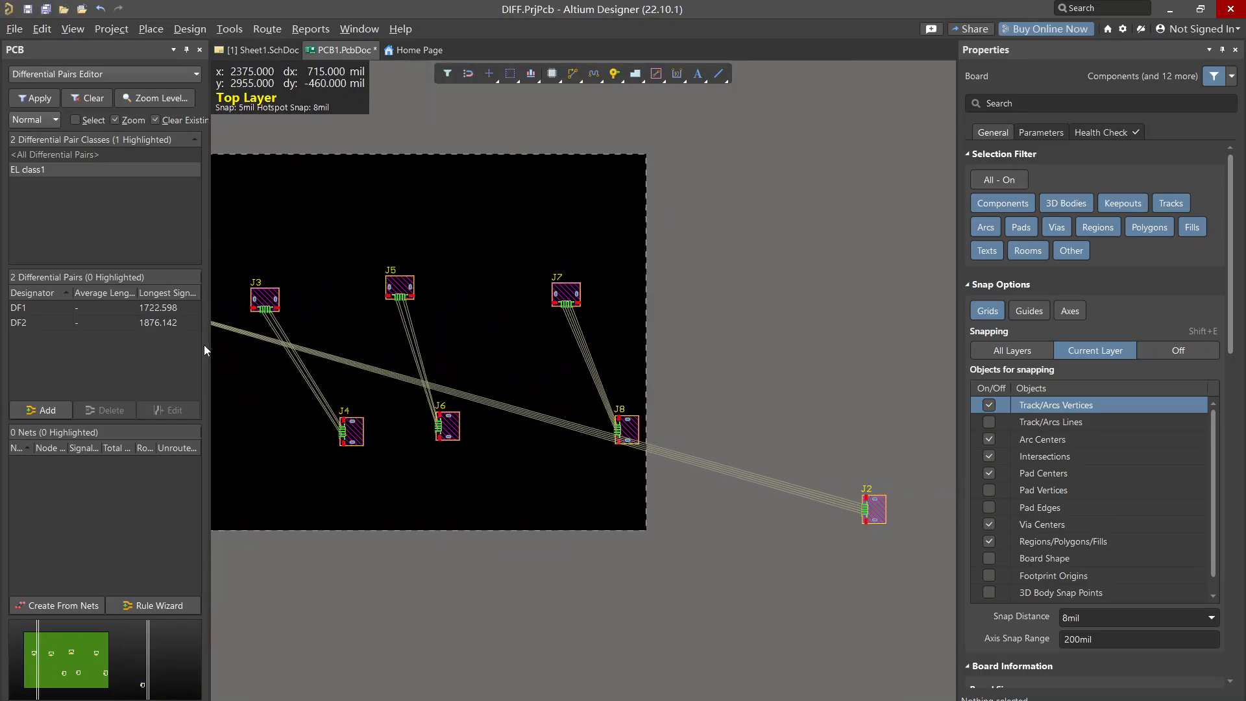
{"action": "left_click_drag", "start_coordinate": [862, 507], "coordinate": [241, 425]}
{"action": "right_click_drag", "start_coordinate": [312, 435], "coordinate": [647, 453]}
{"action": "scroll", "coordinate": [589, 448], "scroll_direction": "up", "scroll_amount": 2, "text": "ctrl"}
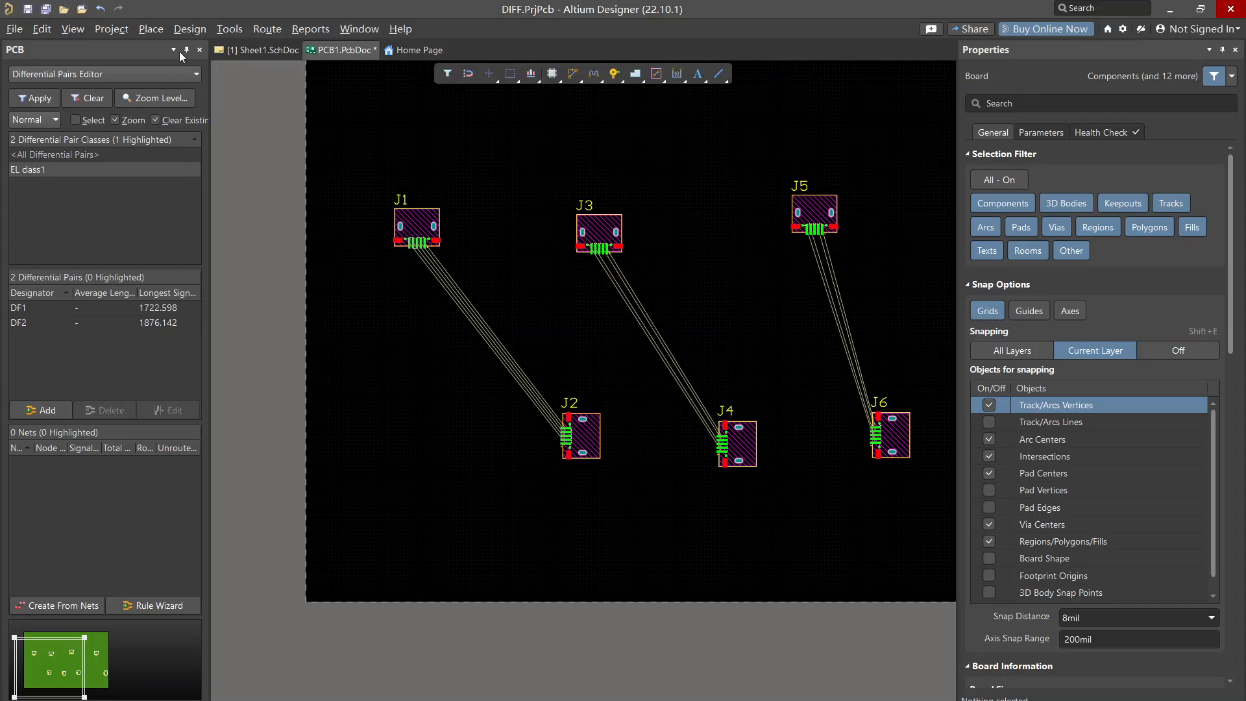
In the design rules, set the minimum electrical clearance to 5 mil and ignore pad-to-pad clearances within a footprint
{"action": "left_click", "coordinate": [192, 29]}
{"action": "left_click", "coordinate": [203, 85]}
{"action": "scroll", "coordinate": [260, 198], "scroll_direction": "up", "scroll_amount": 8}
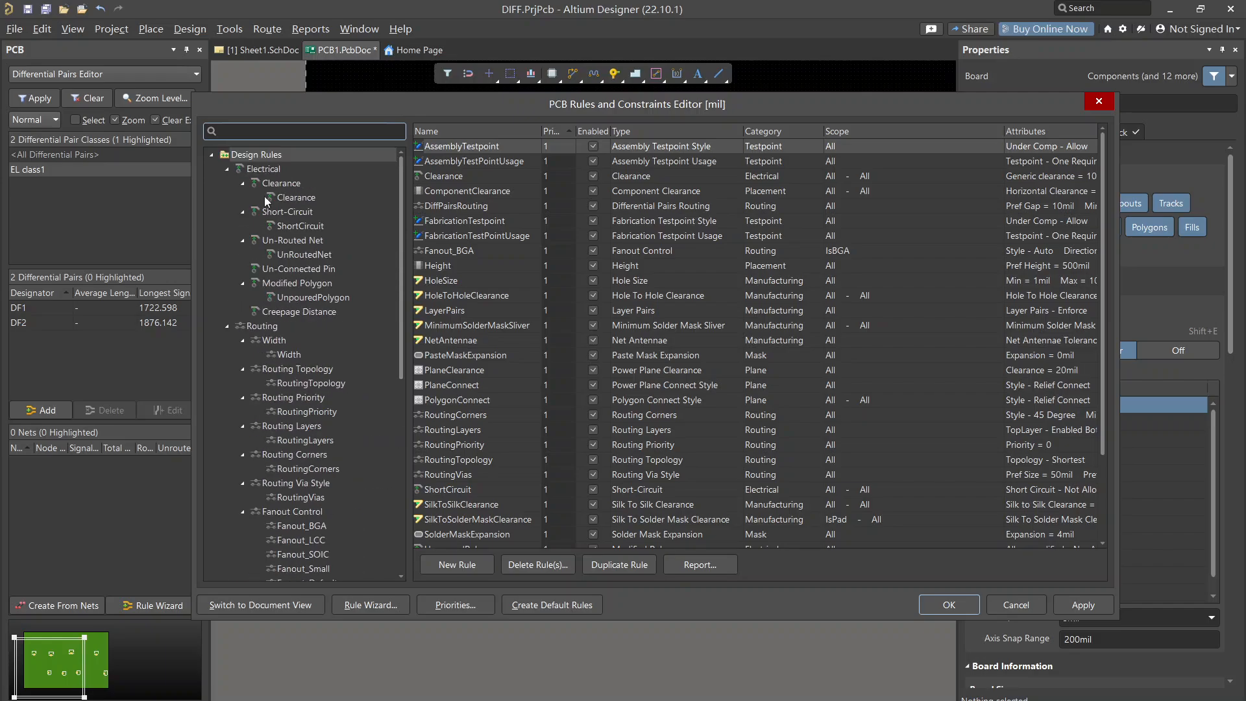
{"action": "left_click", "coordinate": [292, 197]}
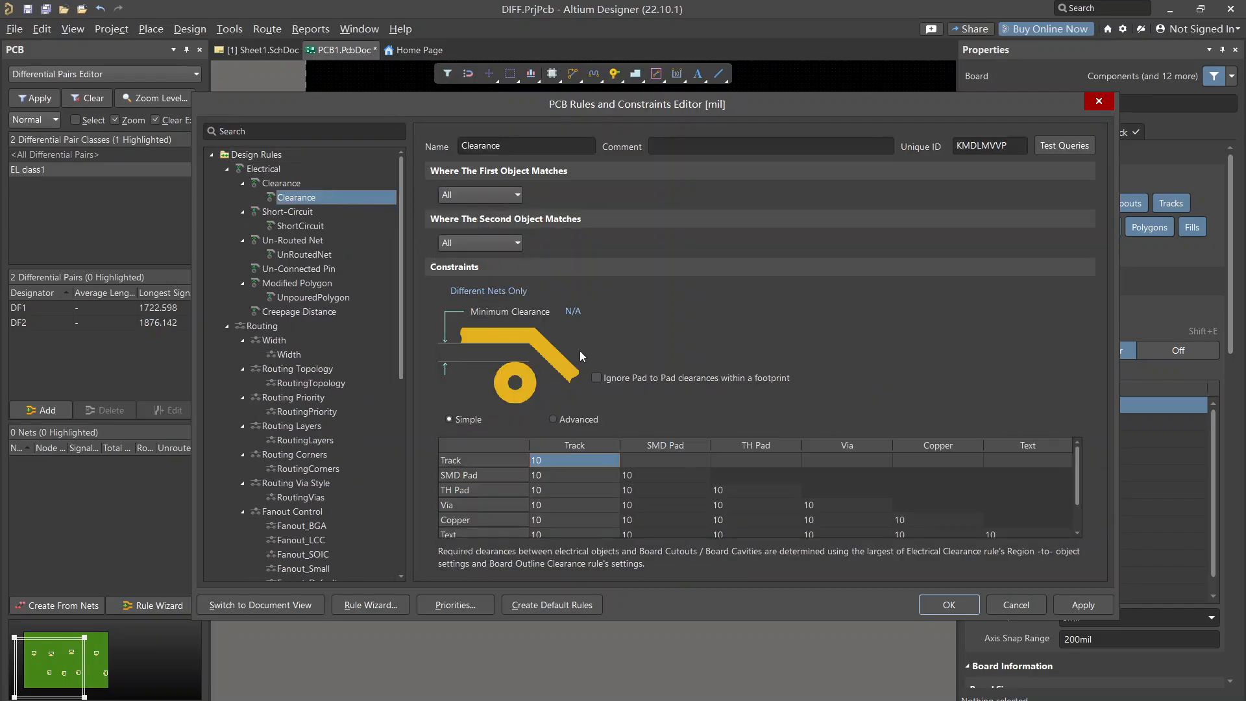
{"action": "left_click", "coordinate": [587, 317]}
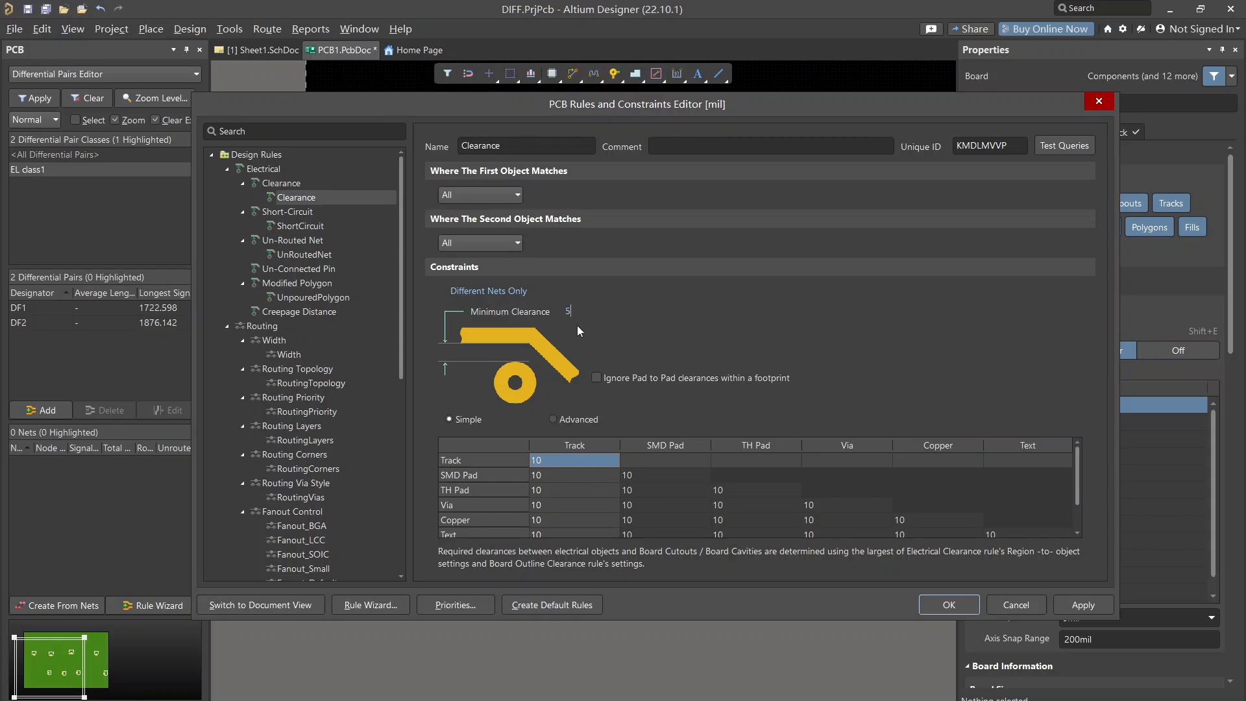
{"action": "left_click", "coordinate": [597, 378]}
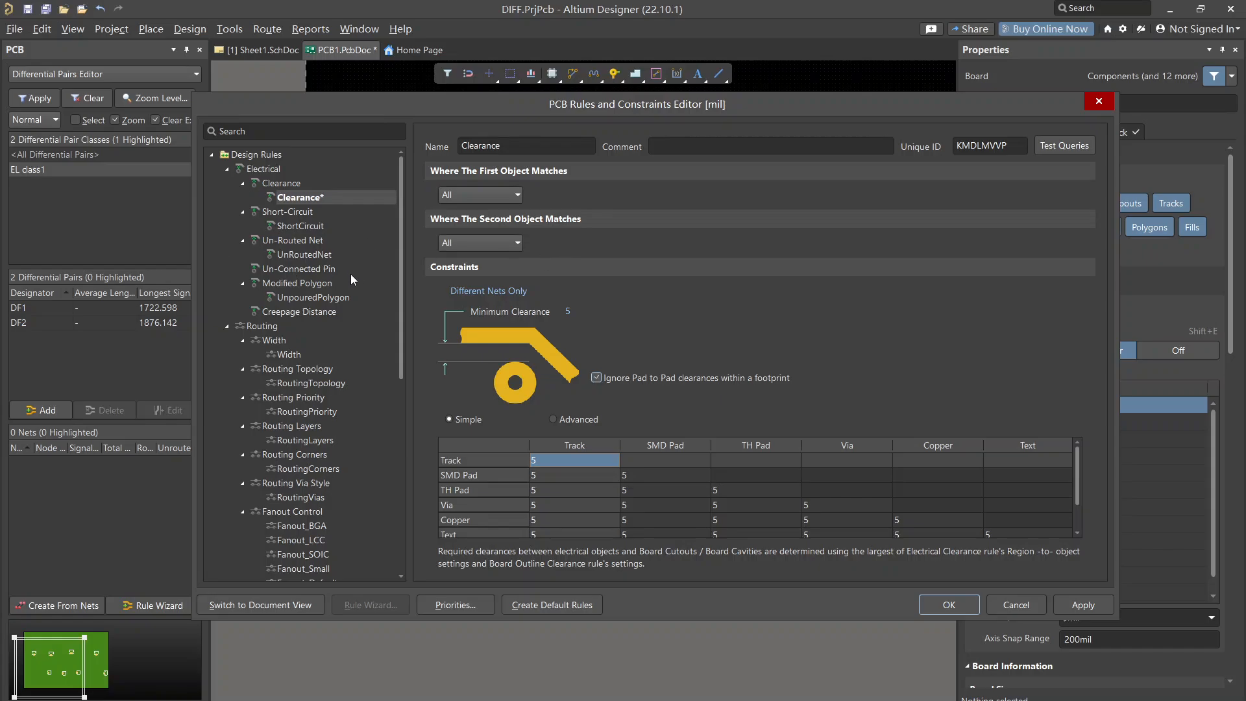
Set the routing Width rule's minimum width to 5 mil and enter a new maximum width
{"action": "left_click", "coordinate": [286, 354]}
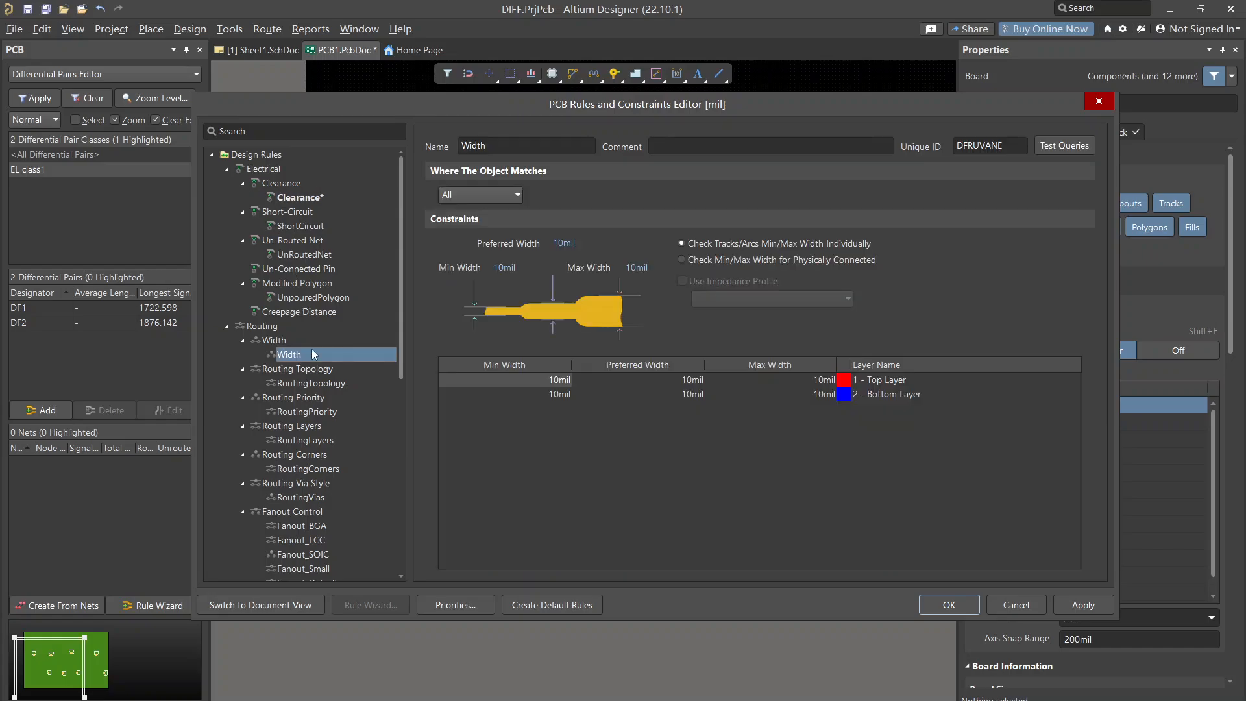
{"action": "left_click", "coordinate": [505, 267]}
{"action": "type", "text": "5"}
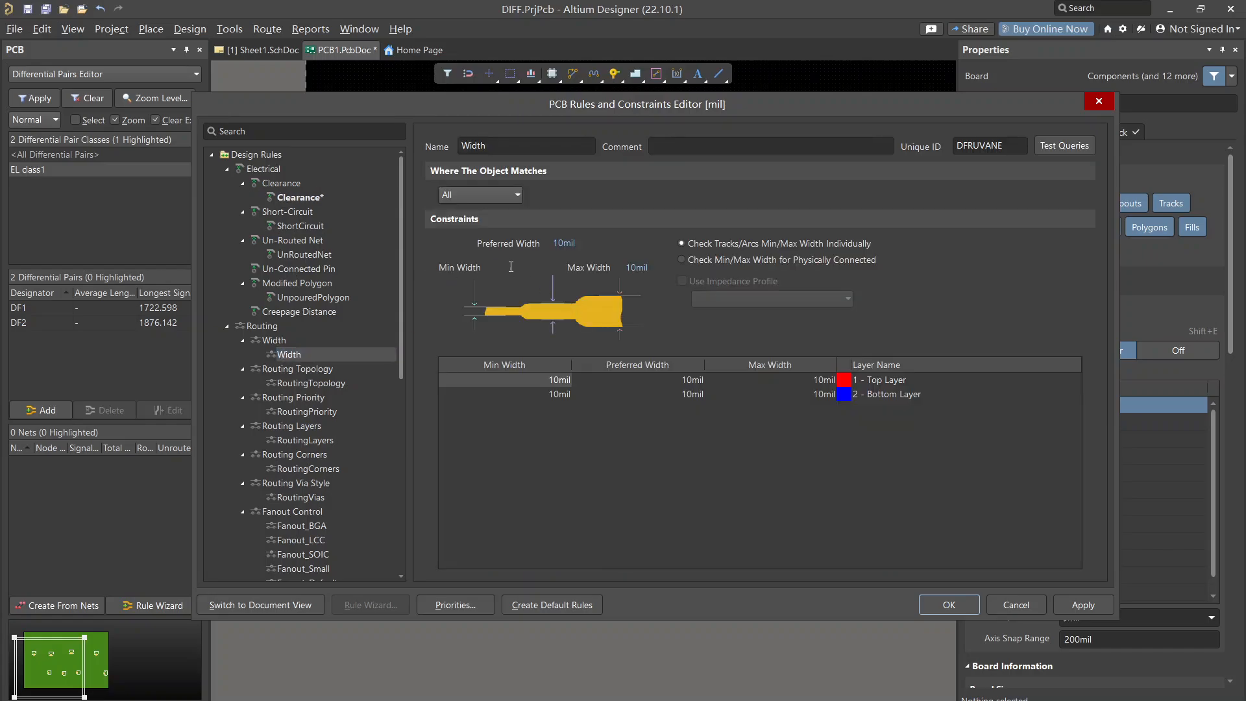
{"action": "left_click", "coordinate": [633, 271]}
{"action": "type", "text": "0"}
Set the RoutingVias rule to diameter minimum 15 and preferred 20 mil, and hole size minimum 8 and preferred 10 mil
{"action": "scroll", "coordinate": [329, 503], "scroll_direction": "down", "scroll_amount": 1}
{"action": "left_click", "coordinate": [316, 454]}
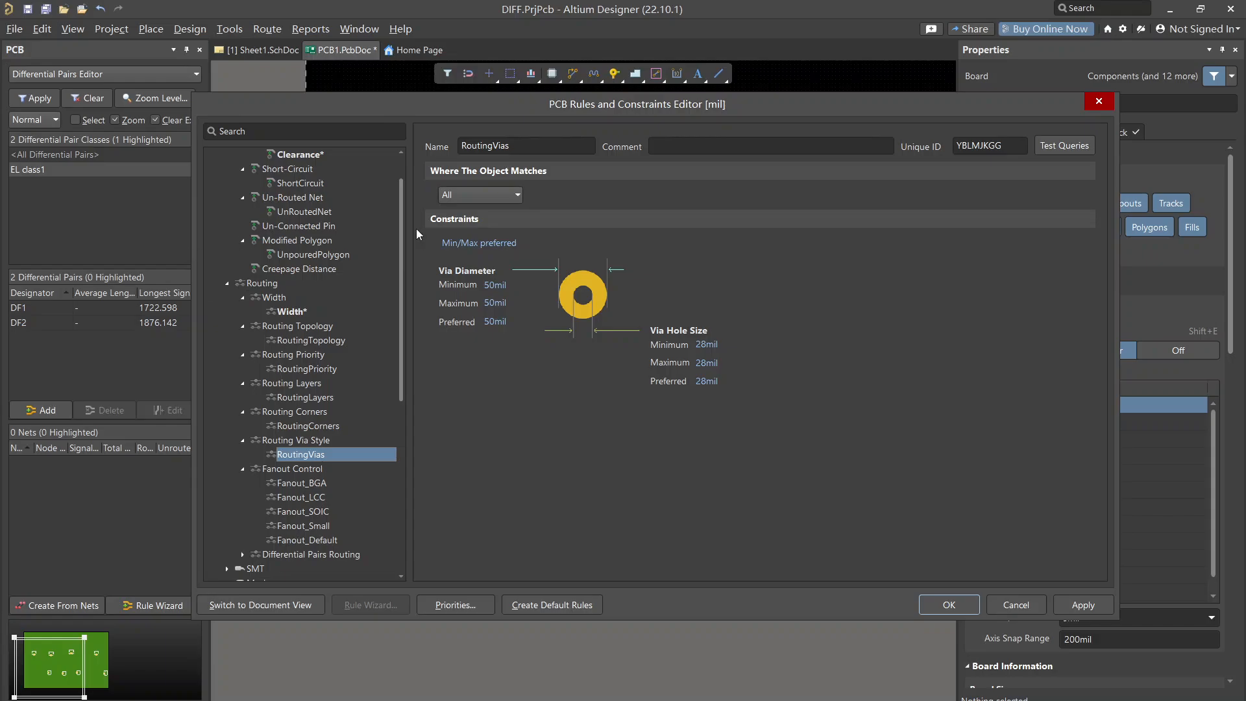
{"action": "left_click", "coordinate": [506, 285]}
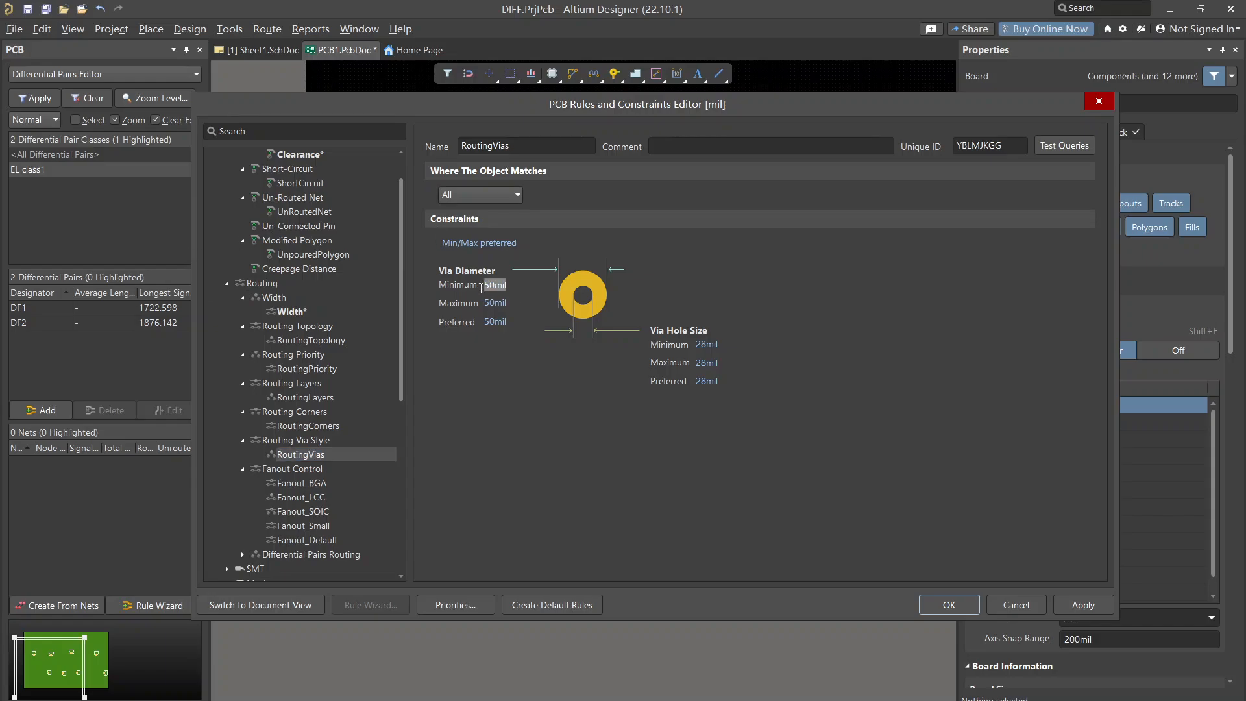
{"action": "type", "text": "15"}
{"action": "left_click", "coordinate": [497, 322]}
{"action": "left_click", "coordinate": [711, 381]}
{"action": "type", "text": "10"}
{"action": "double_click", "coordinate": [706, 344]}
{"action": "type", "text": "8"}
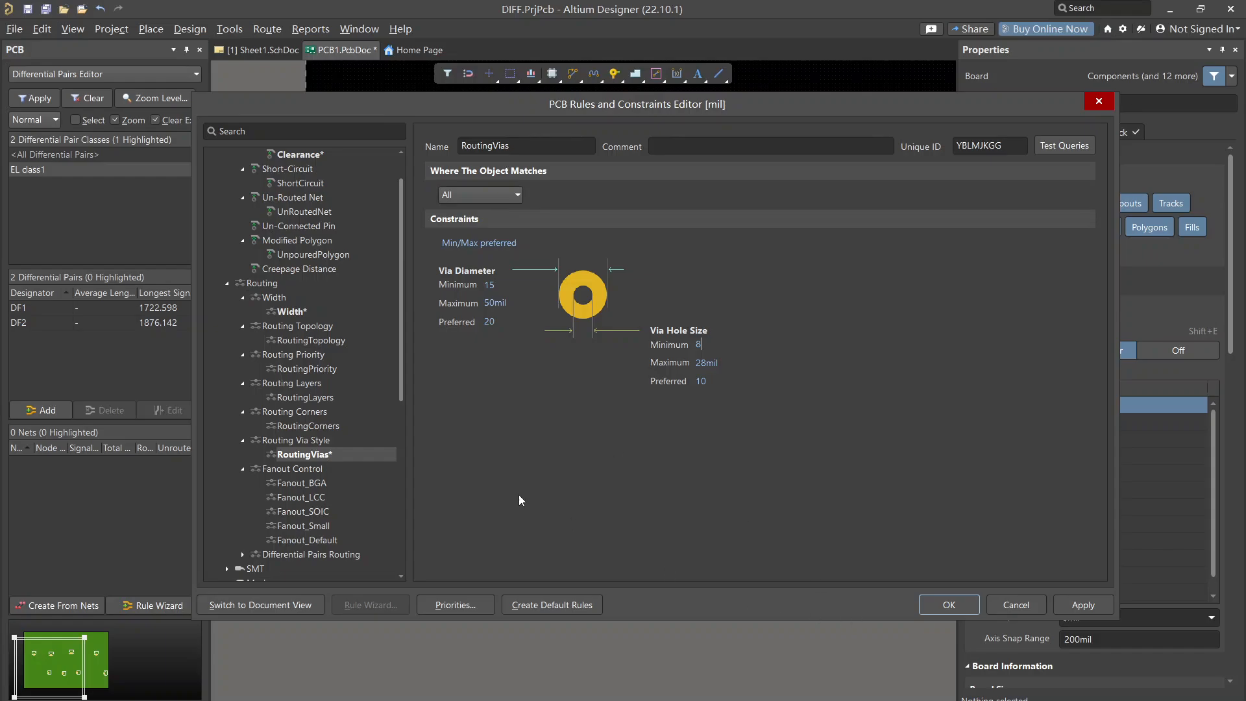
Review the manufacturing hole-to-hole clearance rule and set the minimum solder mask sliver to 0
{"action": "scroll", "coordinate": [365, 450], "scroll_direction": "down", "scroll_amount": 4}
{"action": "scroll", "coordinate": [267, 410], "scroll_direction": "down", "scroll_amount": 4}
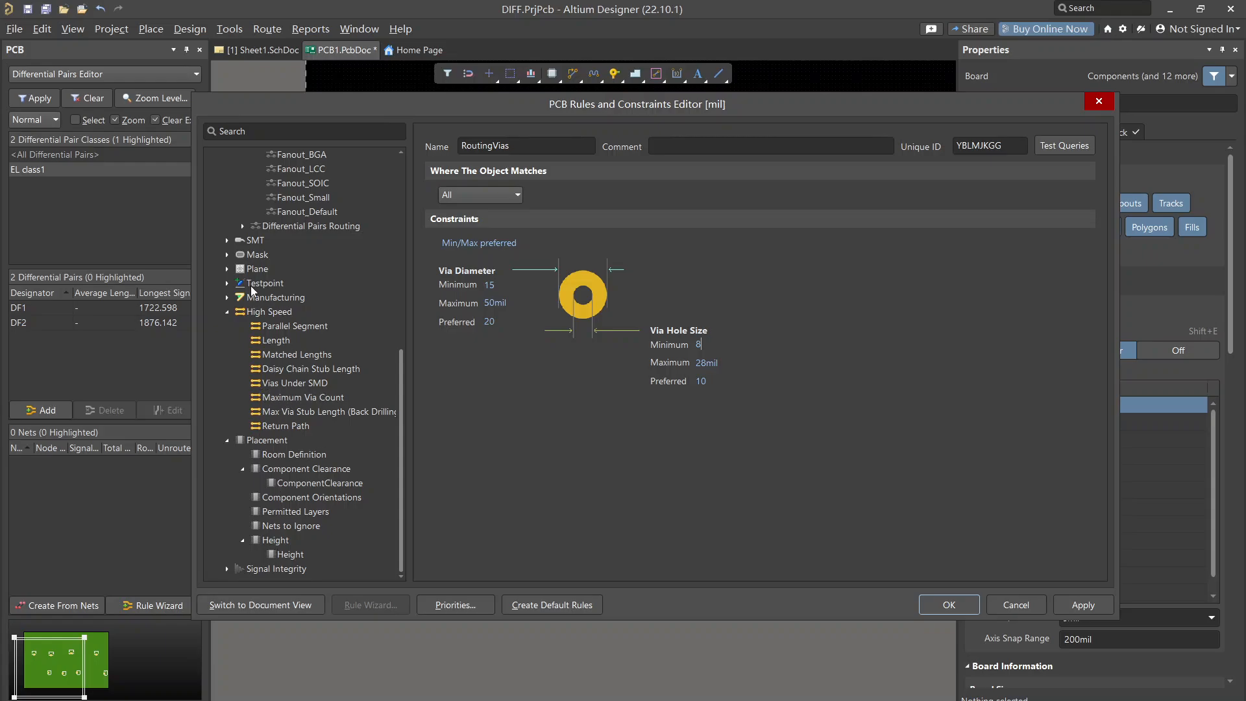
{"action": "left_click", "coordinate": [225, 299]}
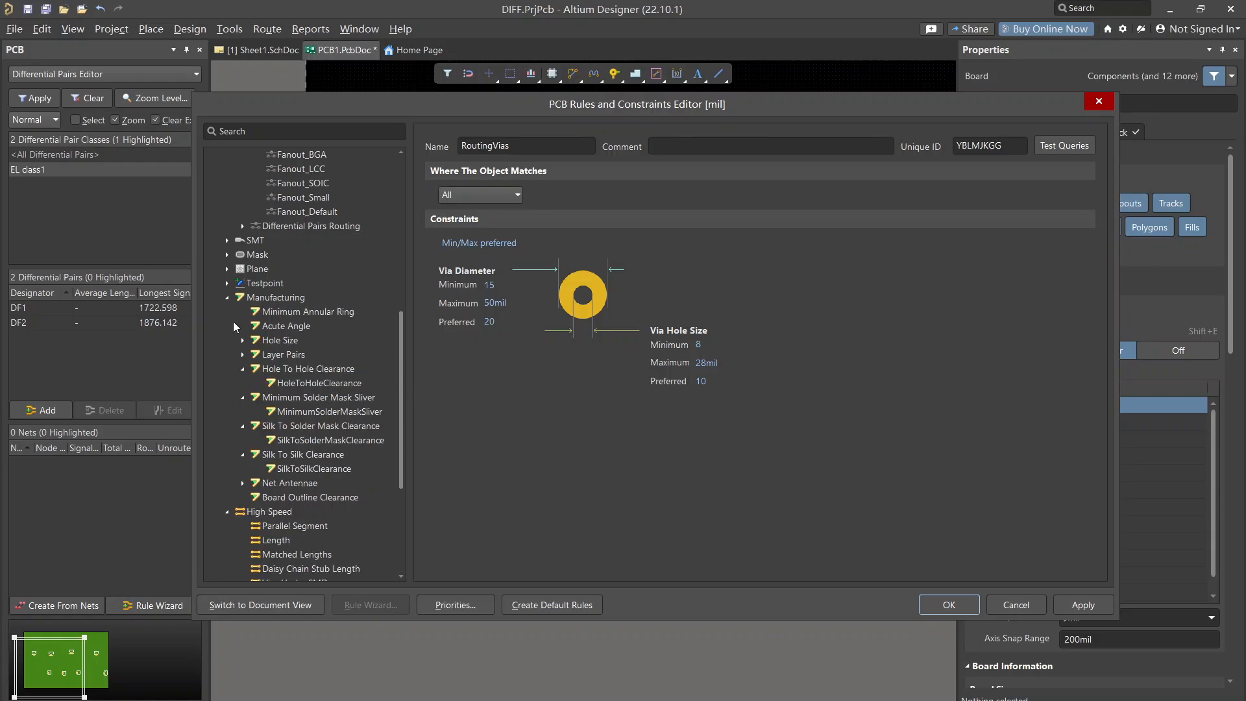
{"action": "left_click", "coordinate": [303, 383]}
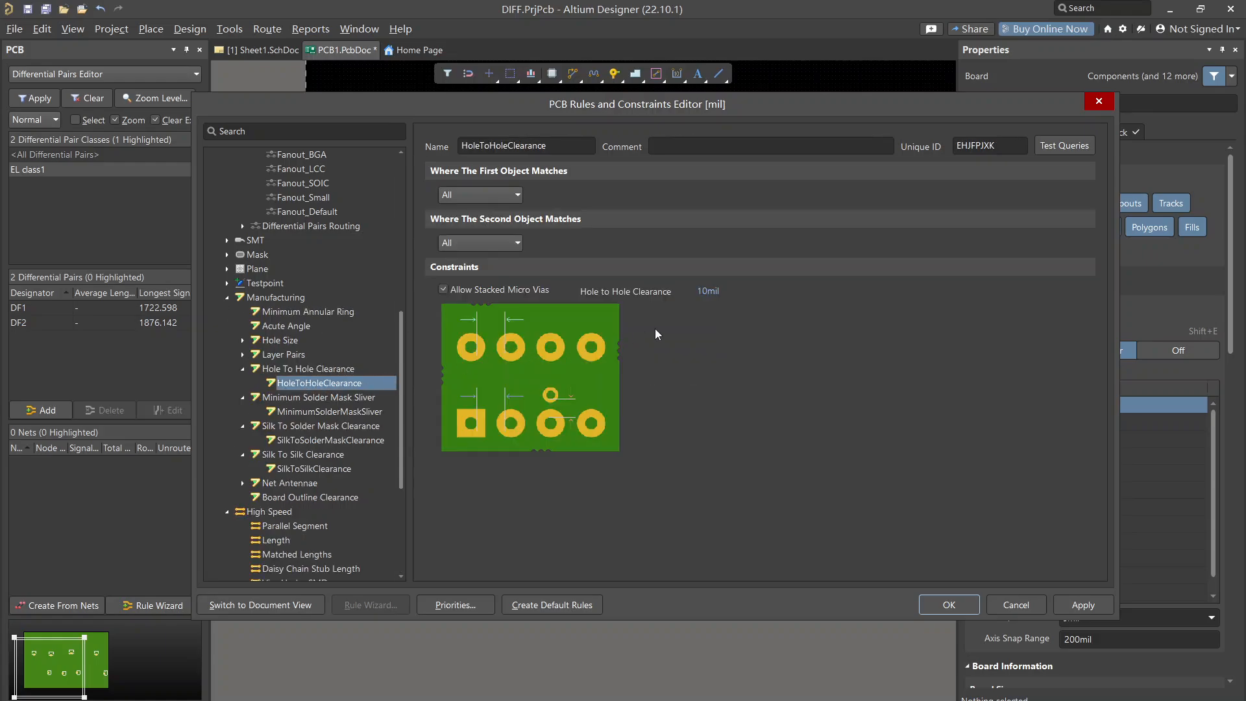
{"action": "left_click", "coordinate": [342, 409]}
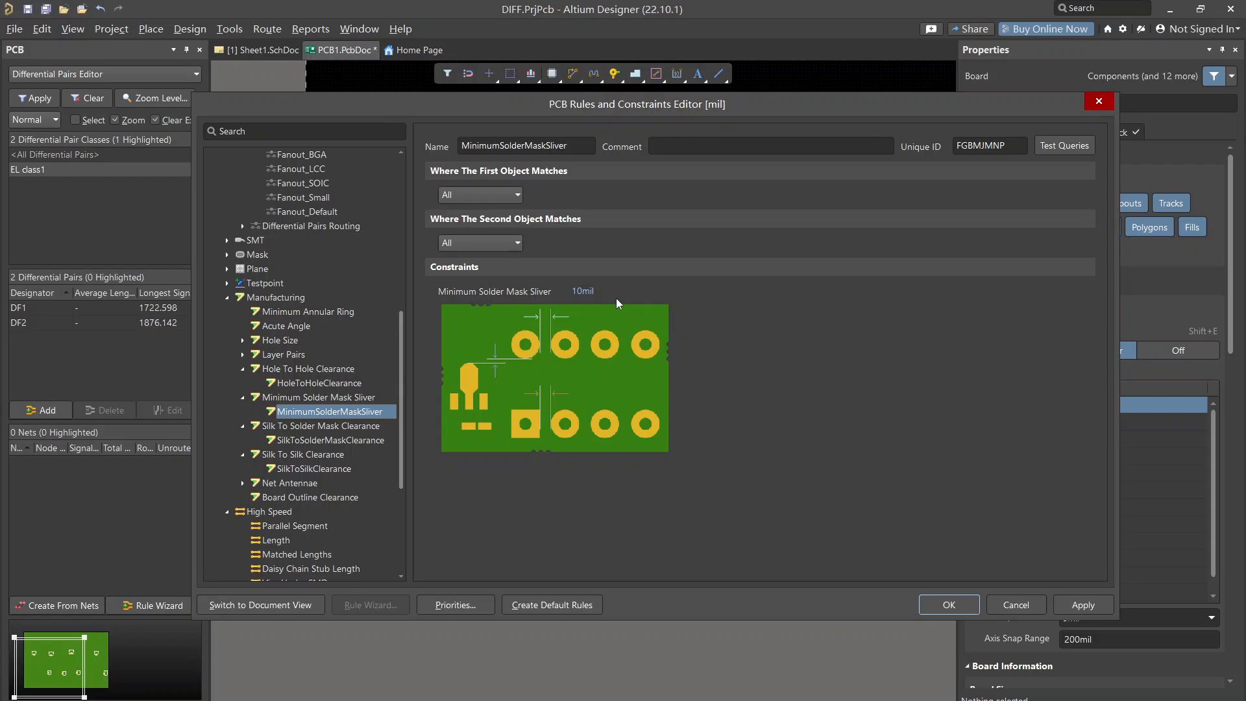
{"action": "left_click", "coordinate": [582, 291]}
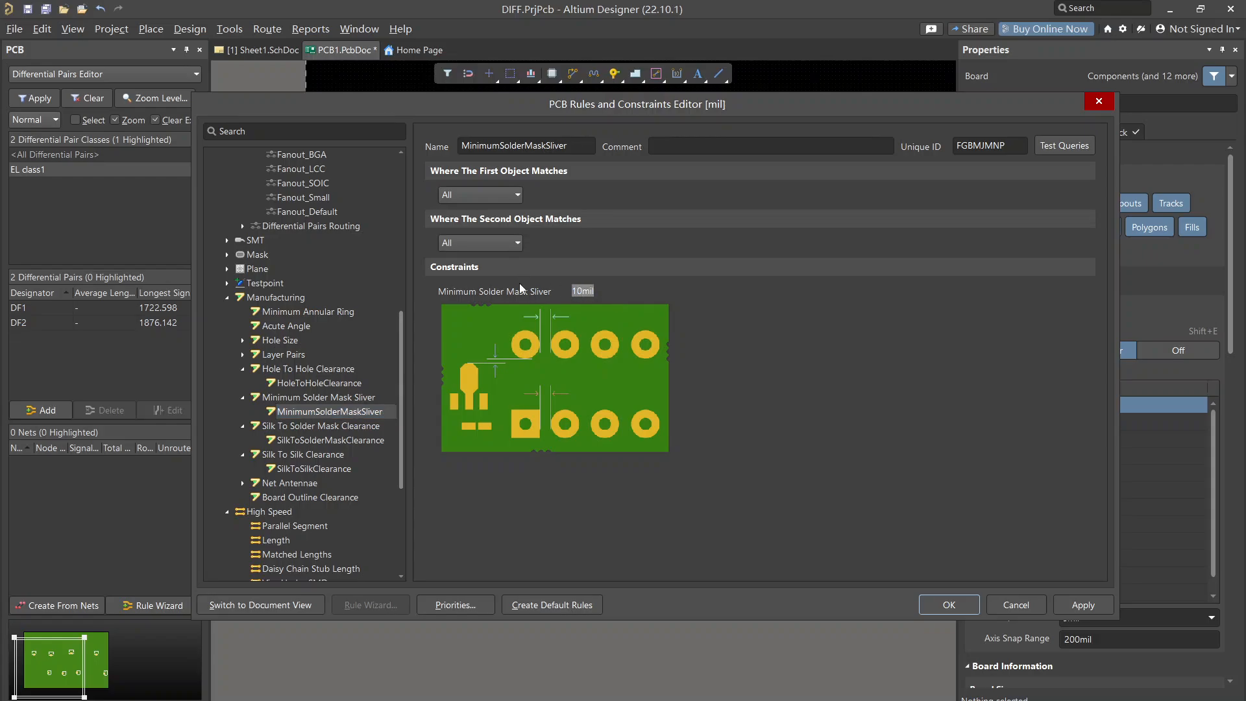
{"action": "type", "text": "0"}
Set the silkscreen-to-solder-mask and silk-to-silk clearances to 0
{"action": "left_click", "coordinate": [366, 440]}
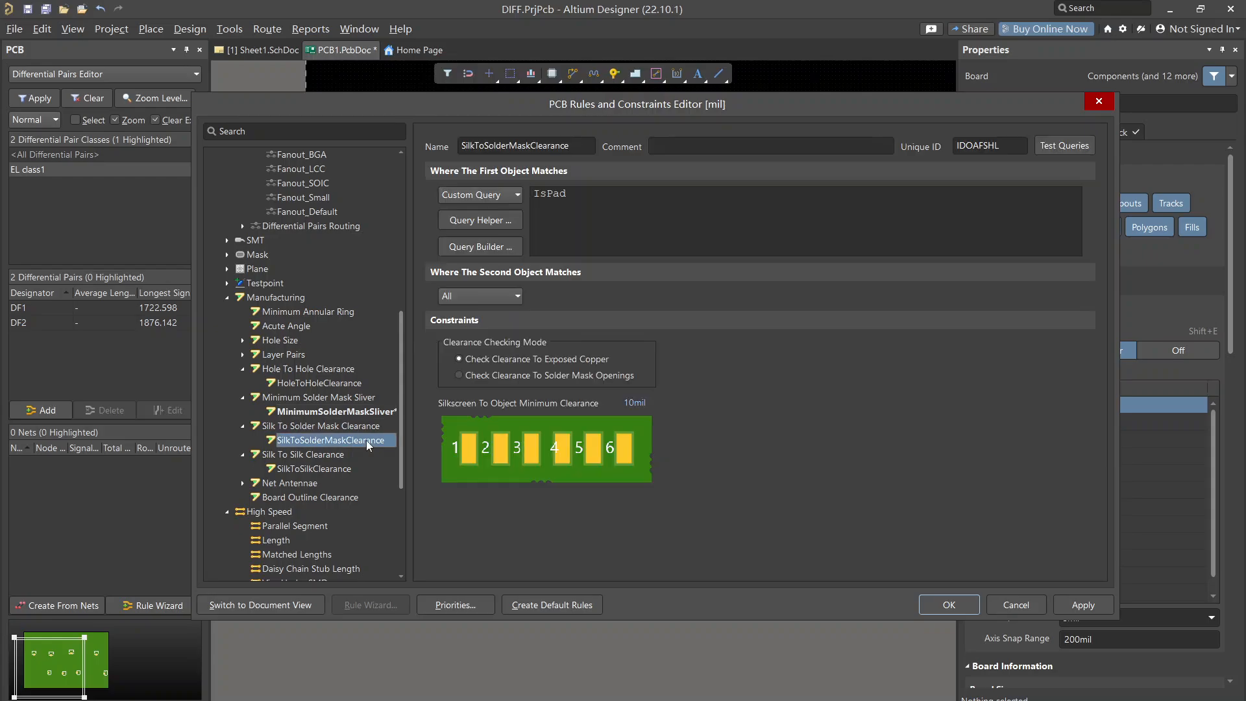
{"action": "left_click", "coordinate": [642, 403]}
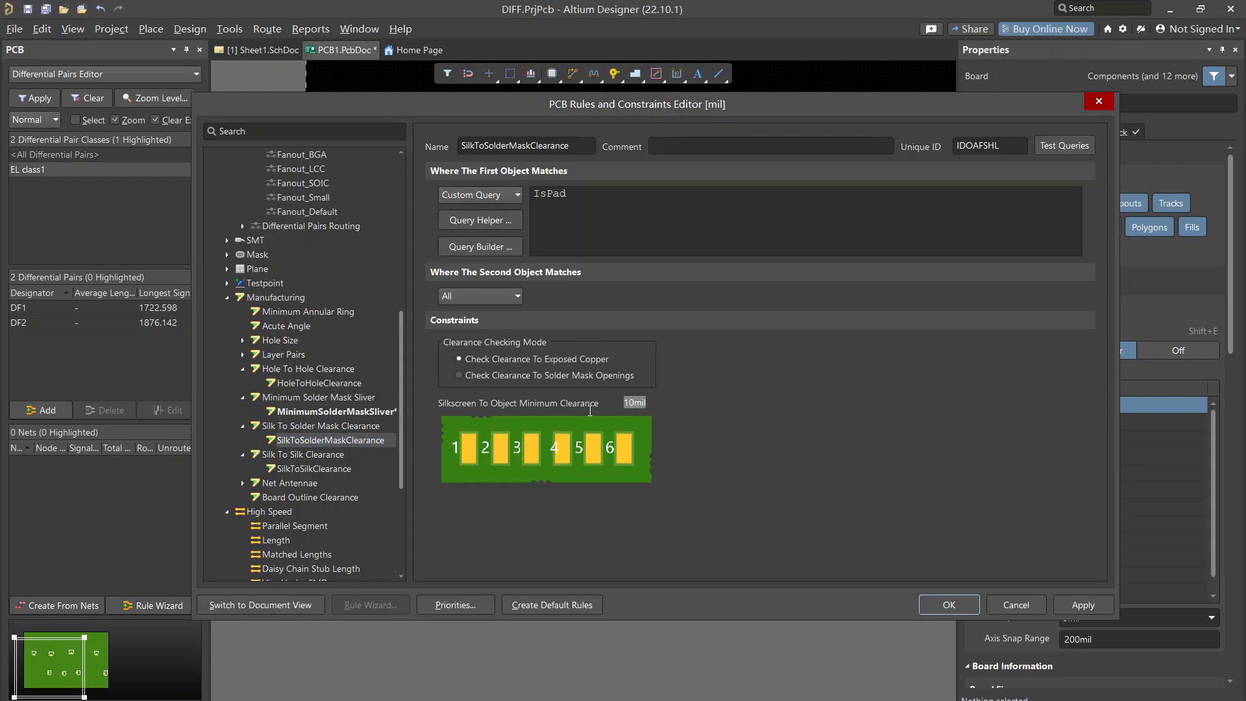
{"action": "type", "text": "0"}
{"action": "left_click", "coordinate": [325, 469]}
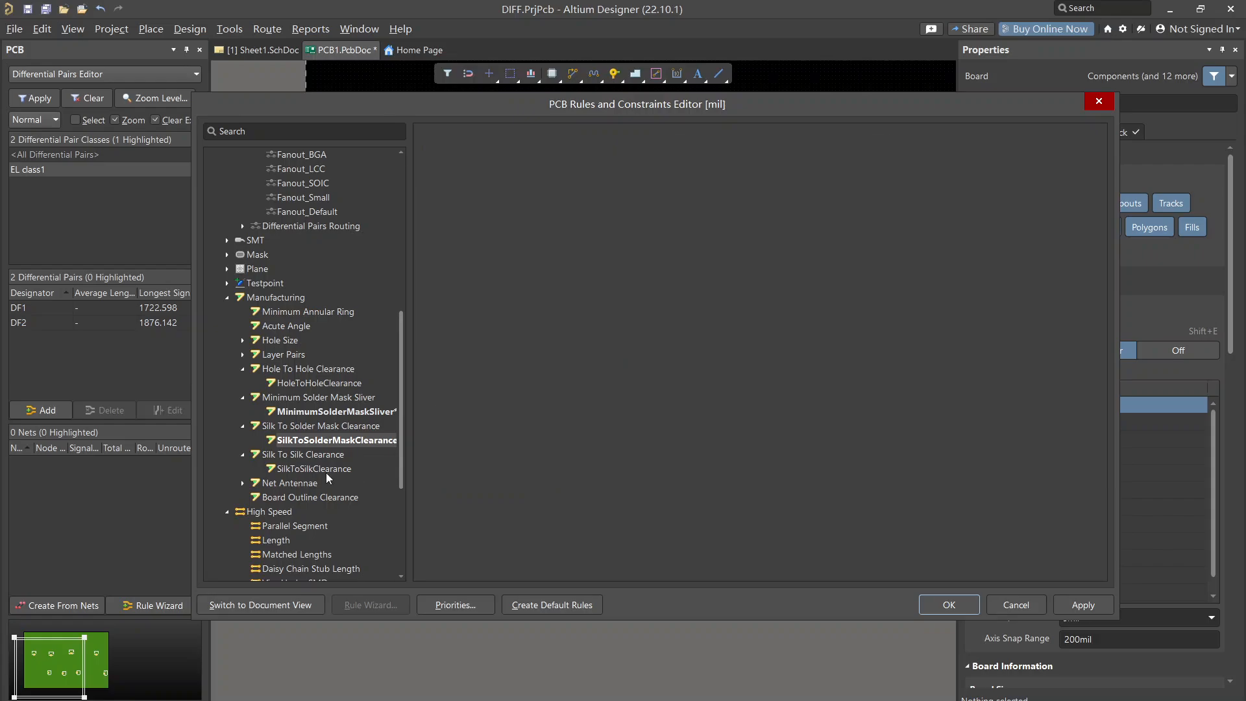
{"action": "left_click", "coordinate": [658, 292]}
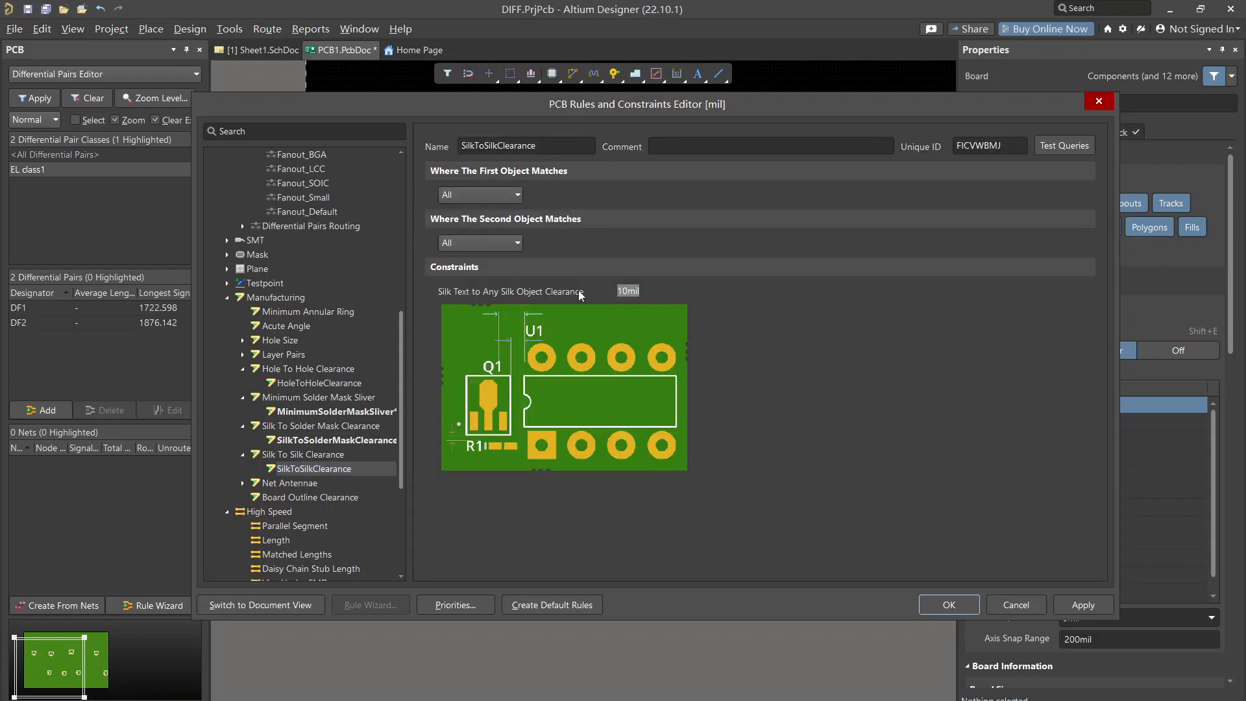
{"action": "type", "text": "0"}
{"action": "key", "text": "Return"}
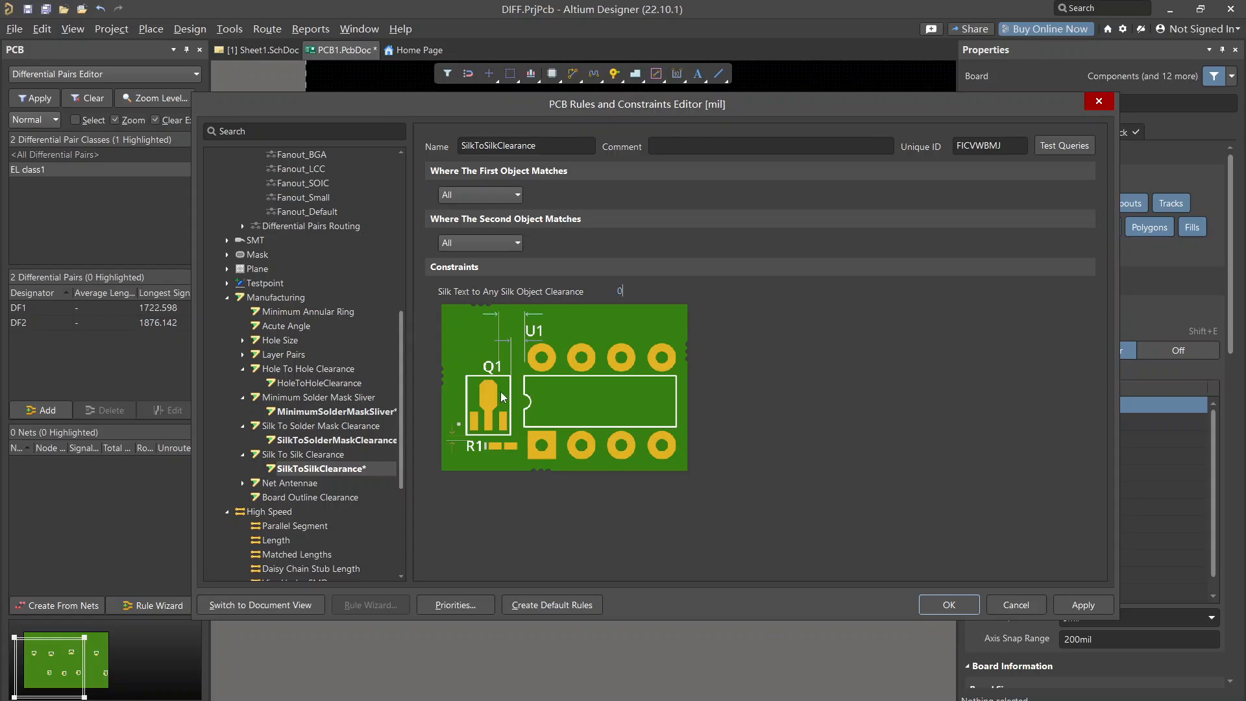
Open the DiffPairsRouting rule and examine its width, gap and uncoupled length constraints
{"action": "scroll", "coordinate": [296, 258], "scroll_direction": "up", "scroll_amount": 1}
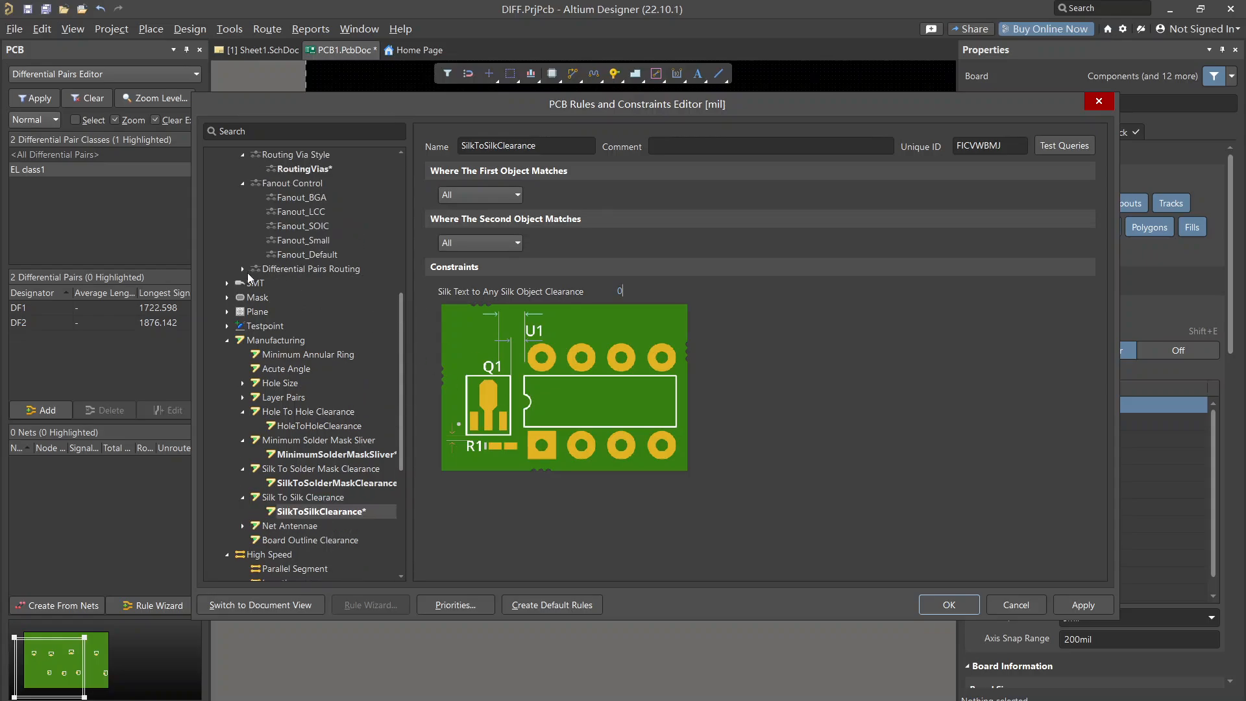
{"action": "left_click", "coordinate": [244, 272]}
{"action": "left_click", "coordinate": [305, 284]}
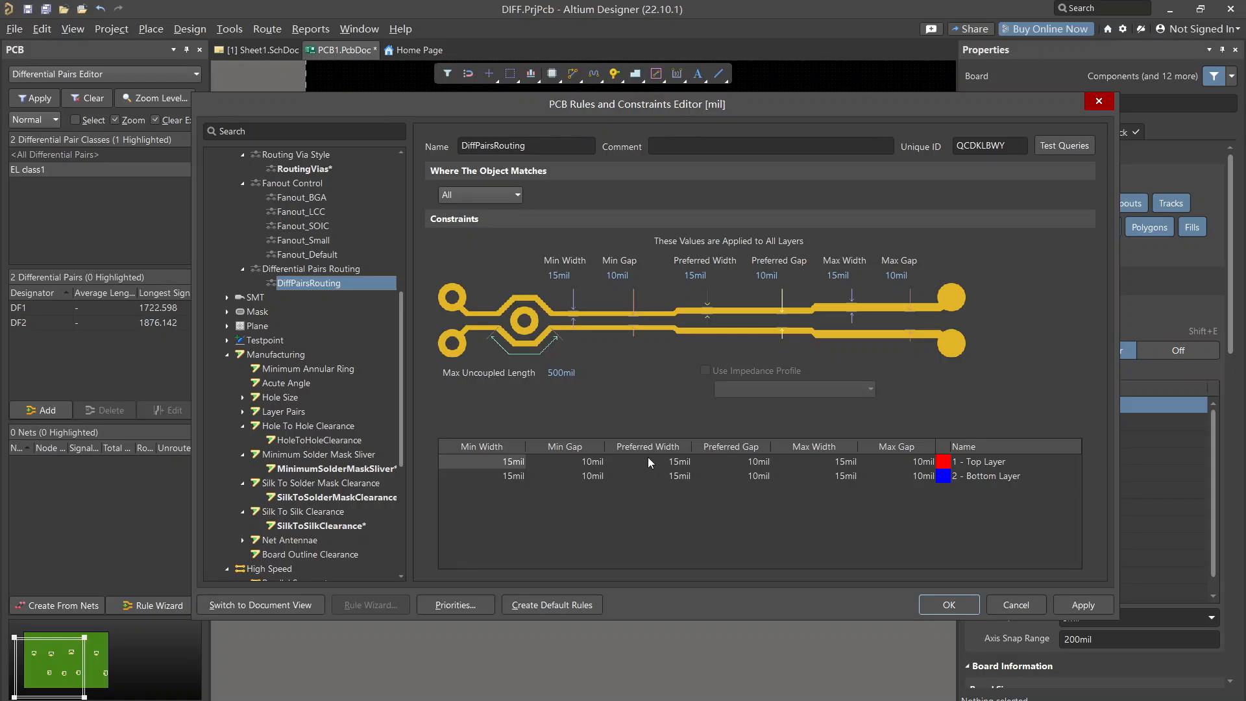
{"action": "left_click", "coordinate": [707, 393]}
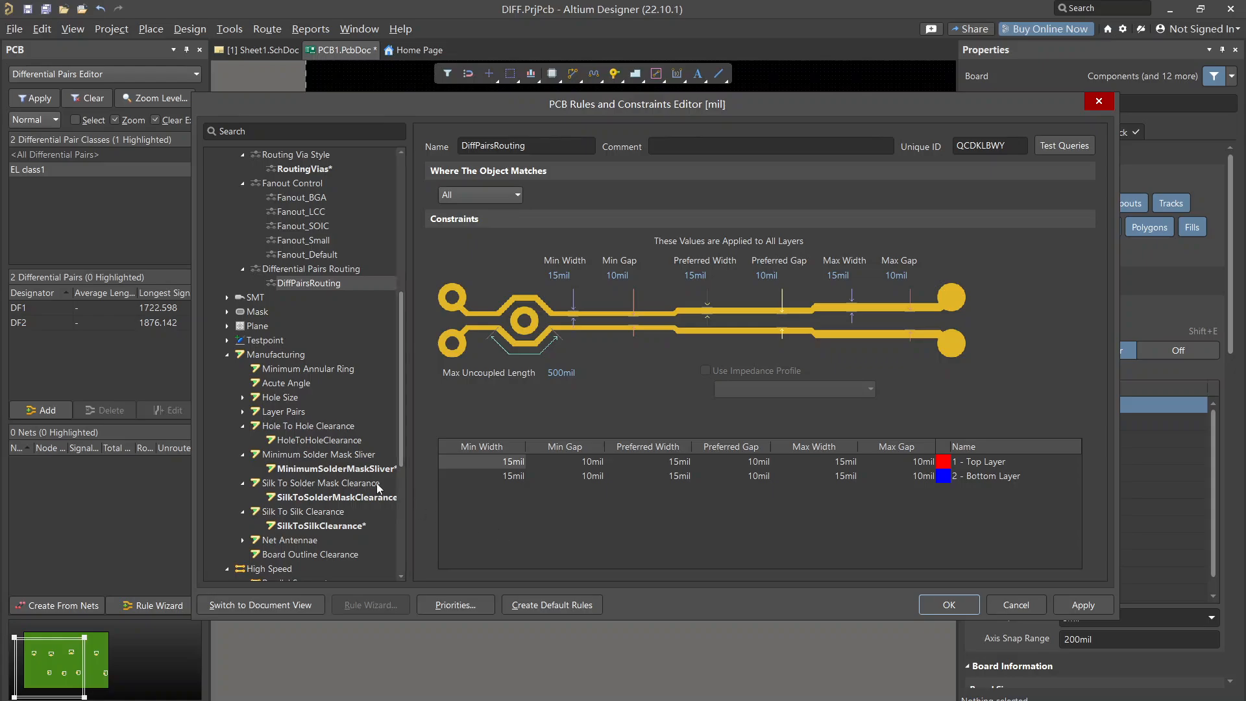
Add a new Matched Lengths rule in the High Speed category and open its constraints
{"action": "scroll", "coordinate": [305, 436], "scroll_direction": "down", "scroll_amount": 3}
{"action": "scroll", "coordinate": [303, 437], "scroll_direction": "down", "scroll_amount": 2}
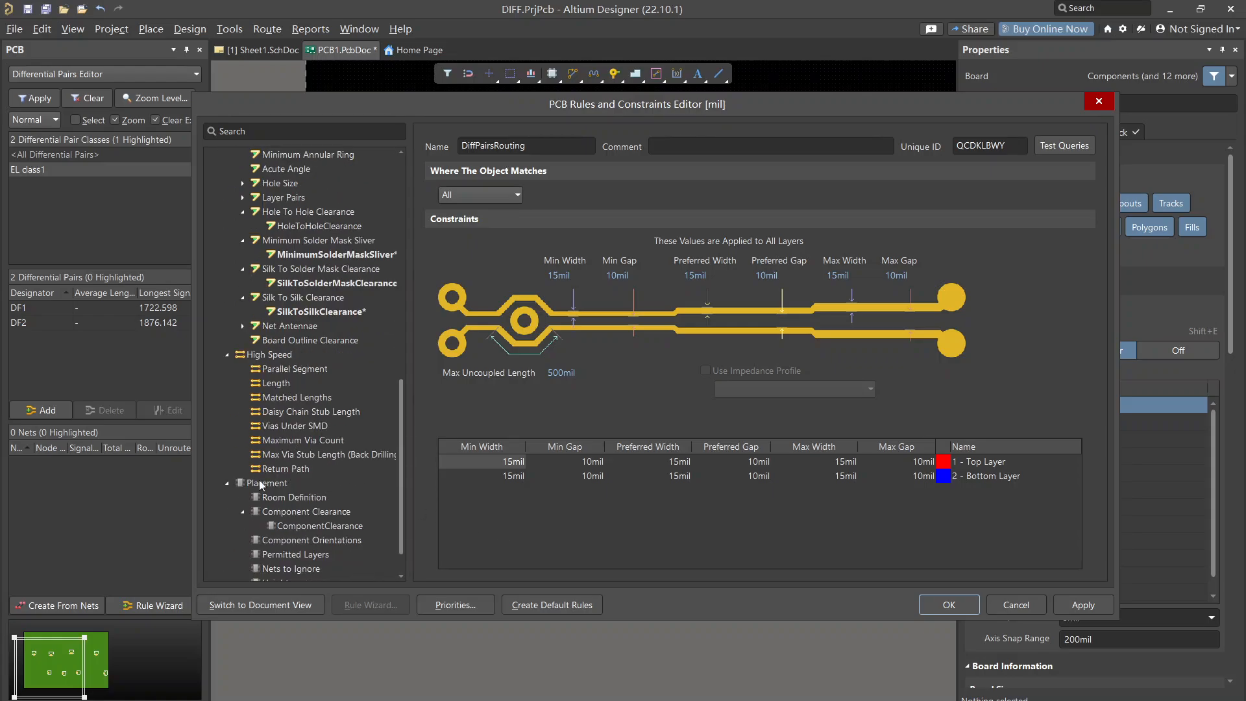
{"action": "left_click", "coordinate": [284, 396]}
{"action": "right_click", "coordinate": [286, 393]}
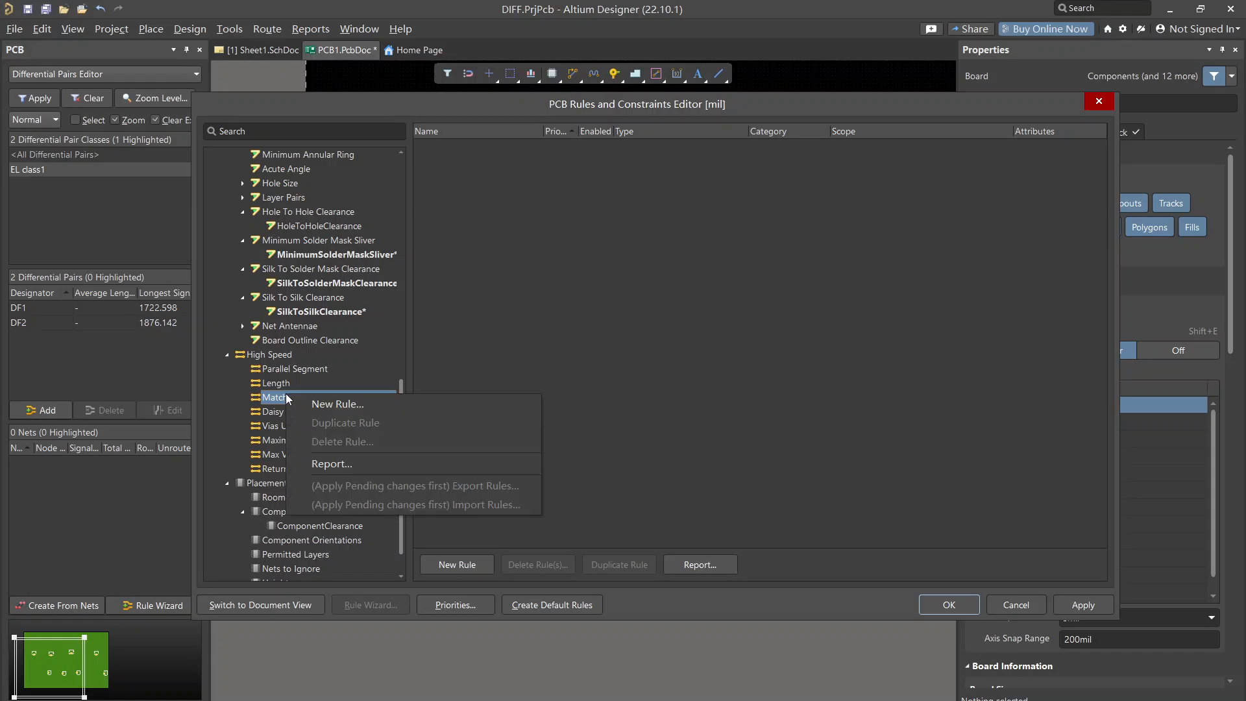
{"action": "left_click", "coordinate": [331, 404]}
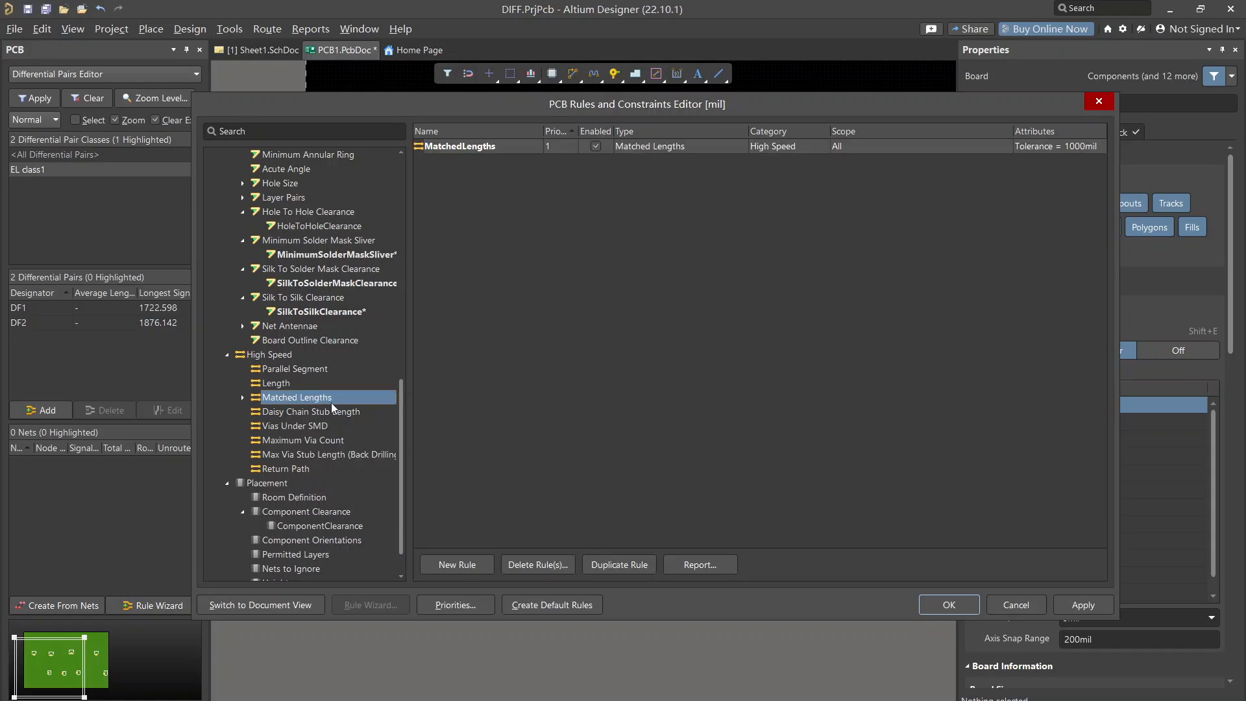
{"action": "left_click", "coordinate": [243, 398]}
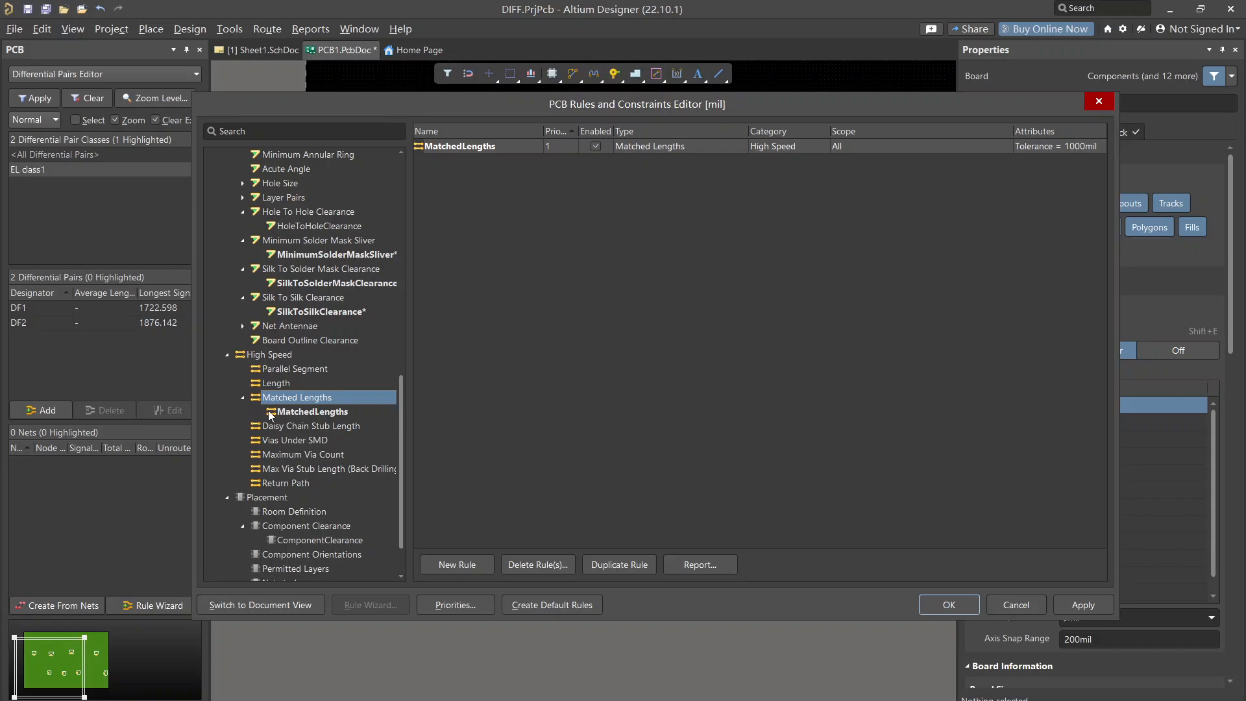
{"action": "left_click", "coordinate": [305, 411]}
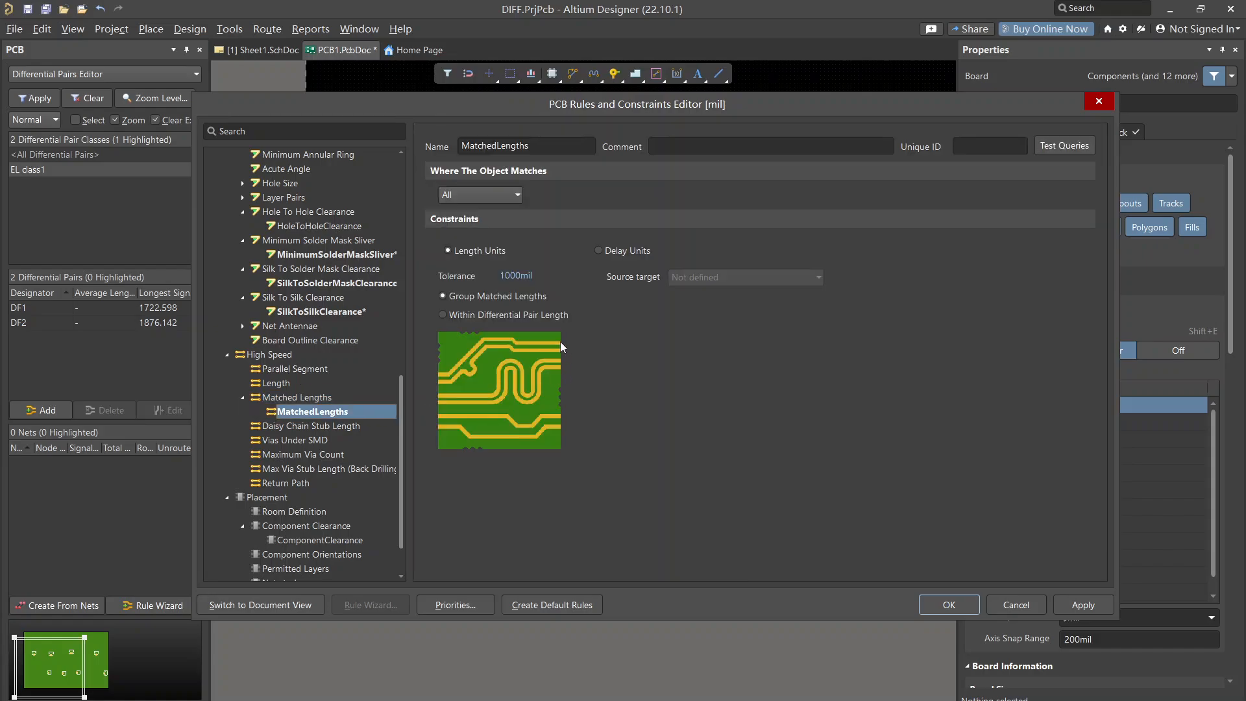
Scope the MatchedLengths rule to Diff pair and set a 4 mil tolerance in length units, matched within differential pair length
{"action": "left_click", "coordinate": [516, 197]}
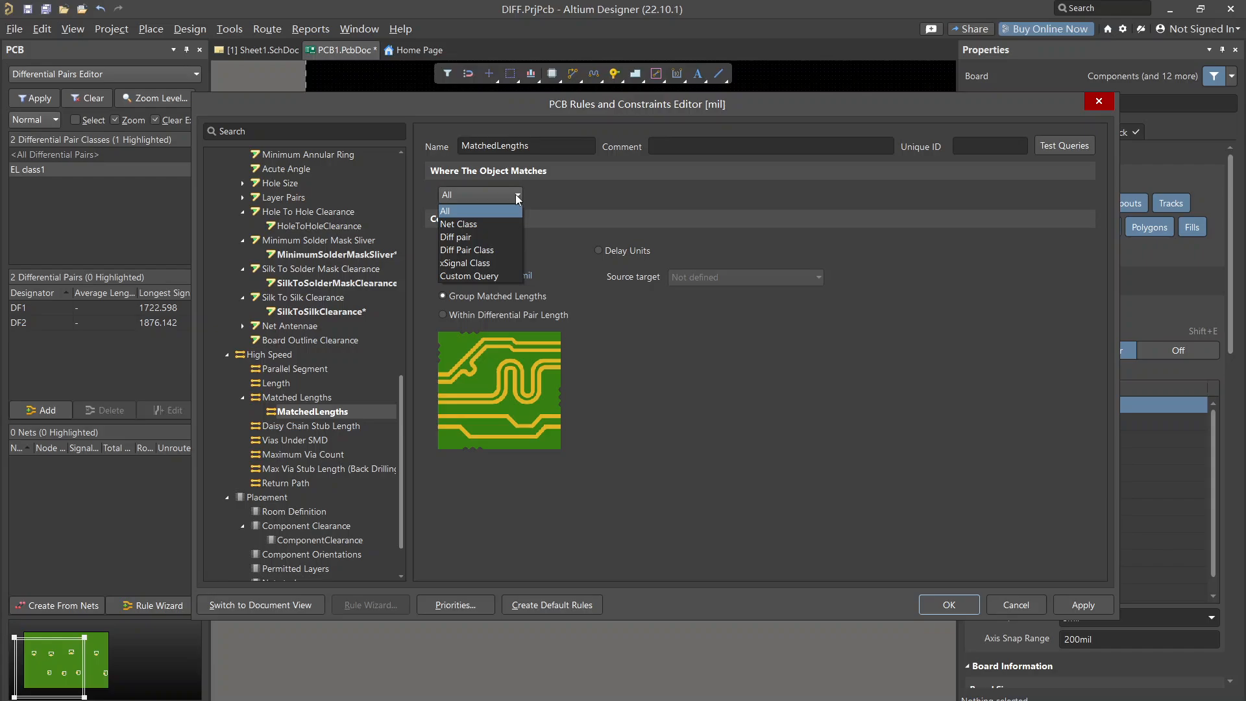
{"action": "left_click", "coordinate": [473, 239]}
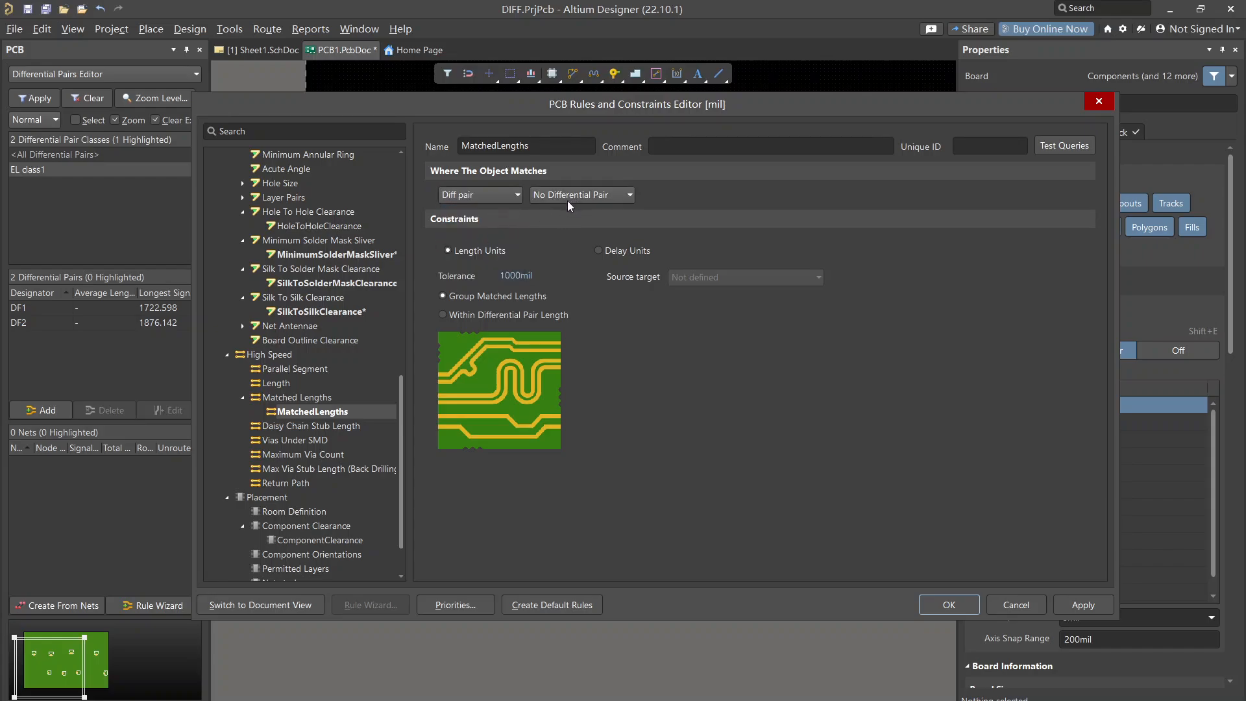
{"action": "left_click", "coordinate": [597, 251]}
{"action": "left_click", "coordinate": [448, 250]}
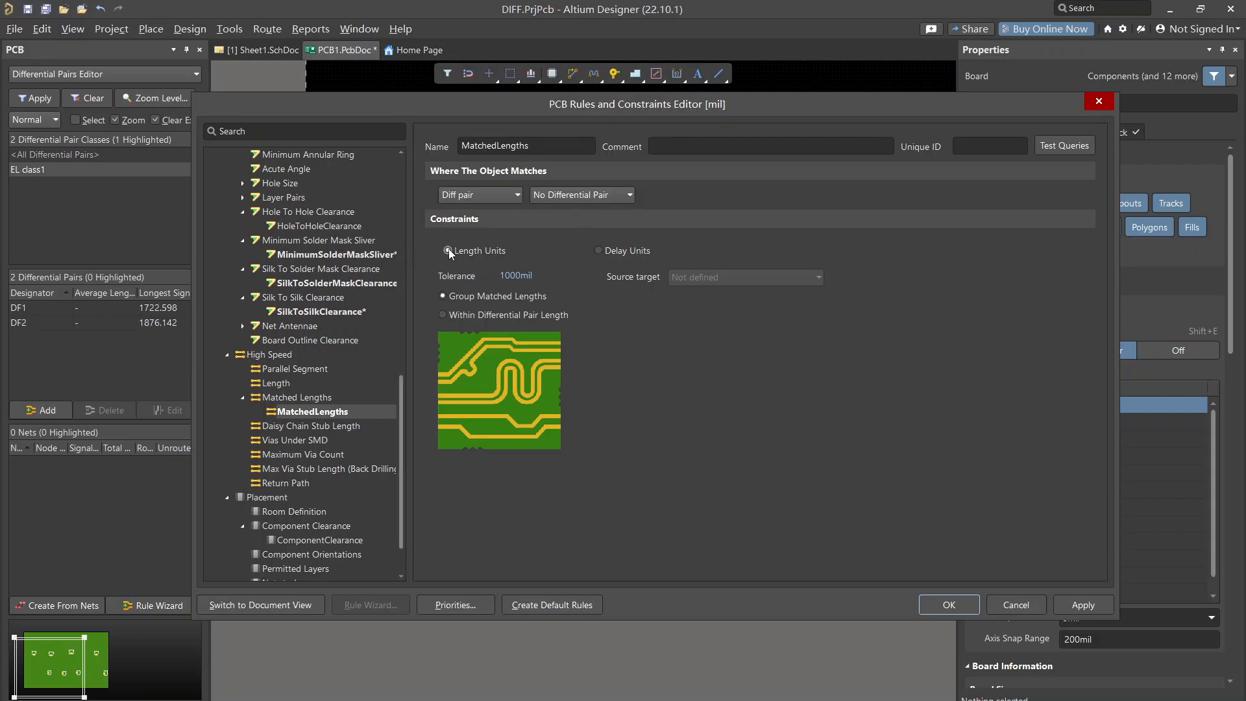
{"action": "left_click", "coordinate": [503, 276]}
{"action": "left_click_drag", "start_coordinate": [505, 276], "coordinate": [536, 273]}
{"action": "key", "text": "BackSpace"}
{"action": "key", "text": "BackSpace"}
{"action": "type", "text": "4"}
{"action": "left_click", "coordinate": [443, 315]}
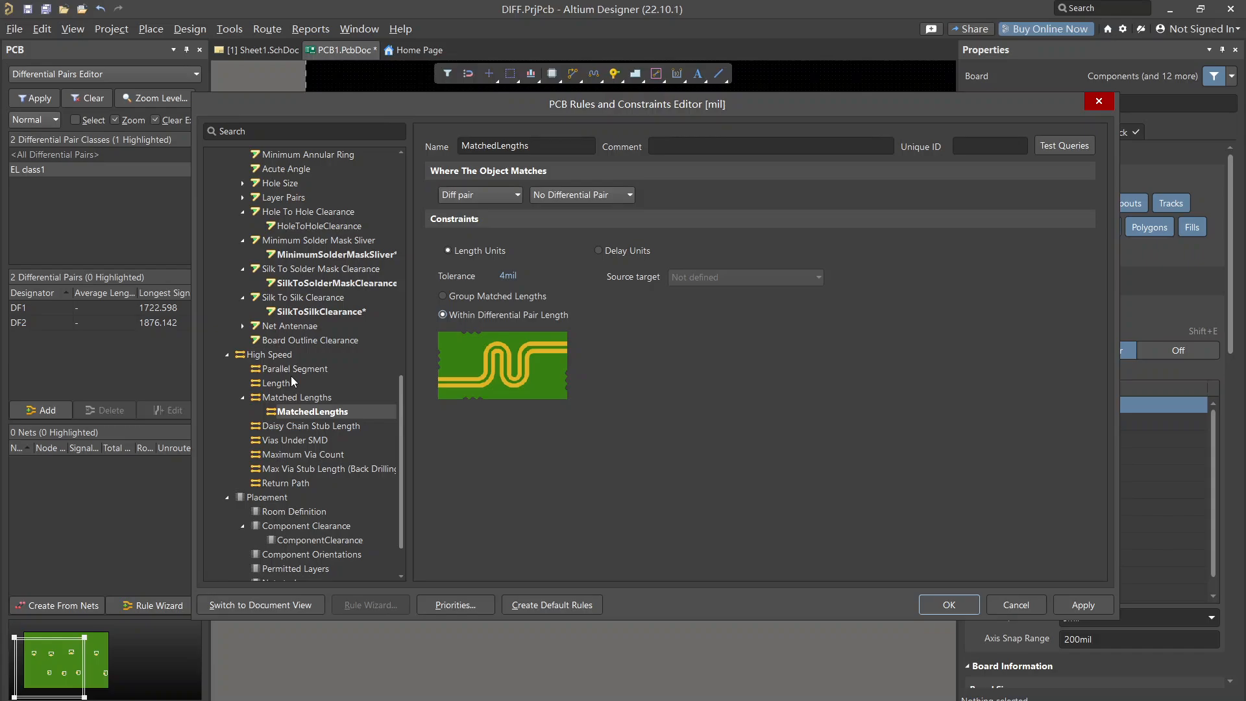
Add a second Matched Lengths rule and name it "el class 1"
{"action": "right_click", "coordinate": [299, 395]}
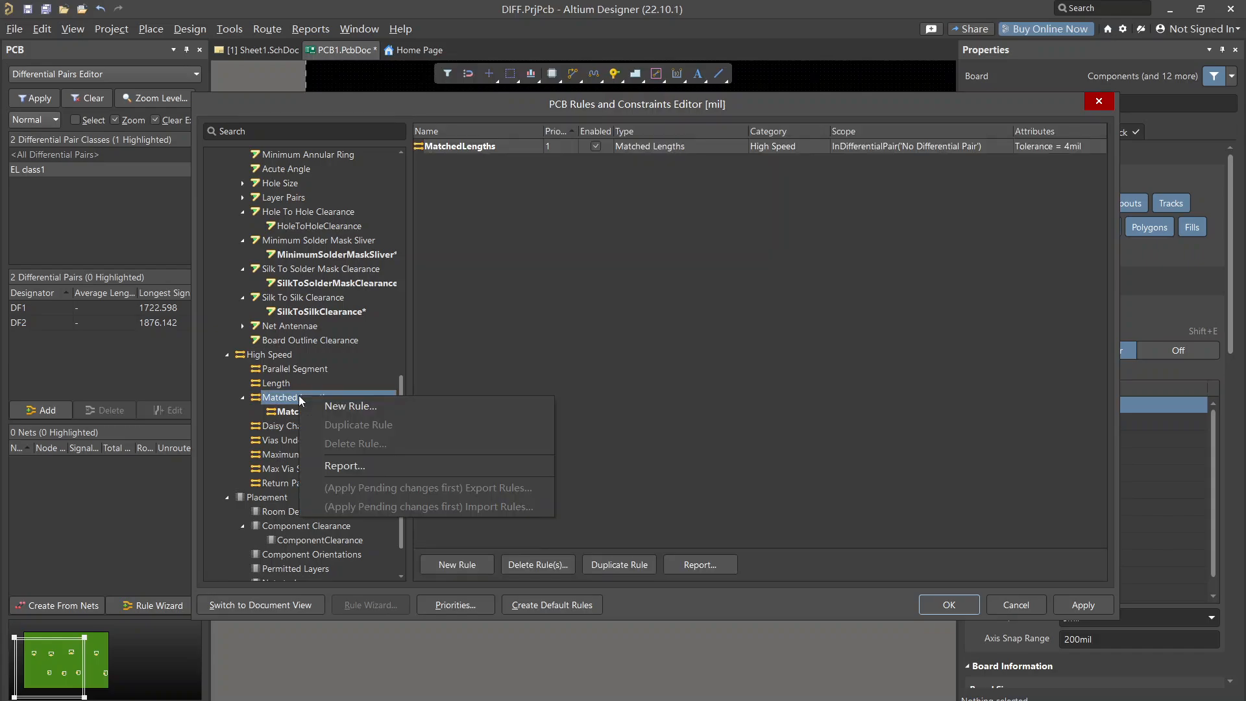
{"action": "left_click", "coordinate": [322, 401]}
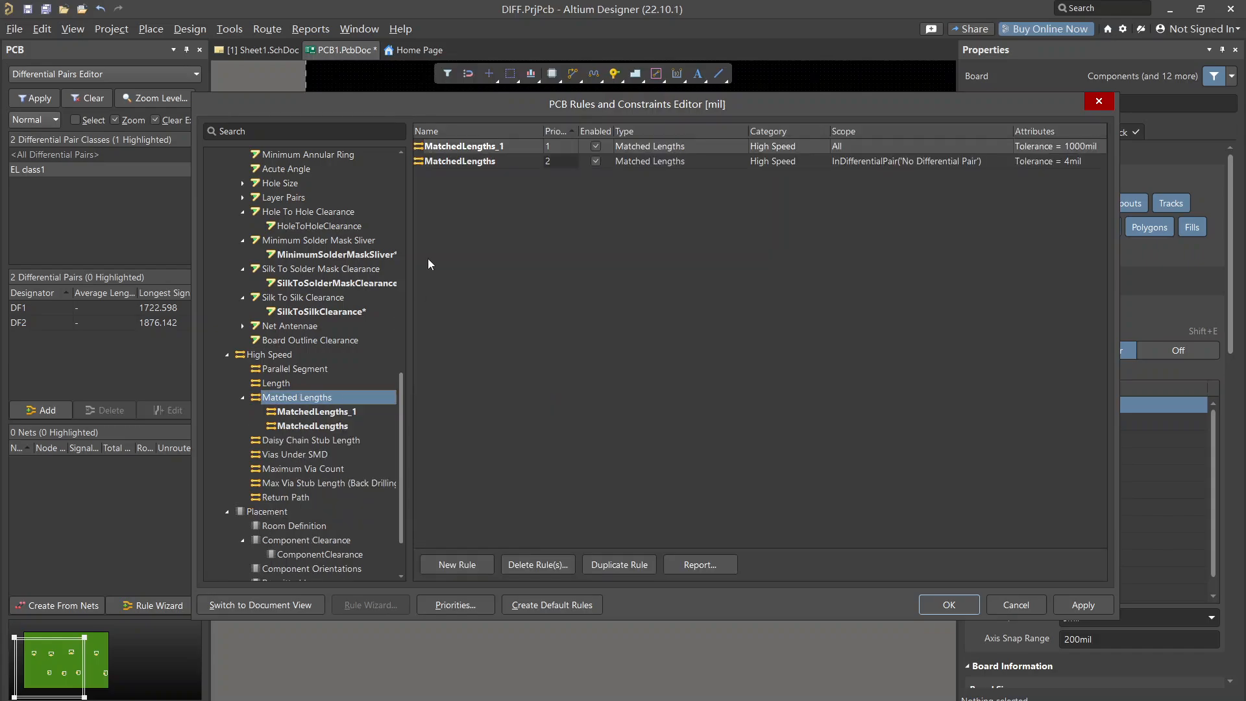
{"action": "left_click", "coordinate": [317, 412]}
{"action": "left_click_drag", "start_coordinate": [539, 146], "coordinate": [419, 147]}
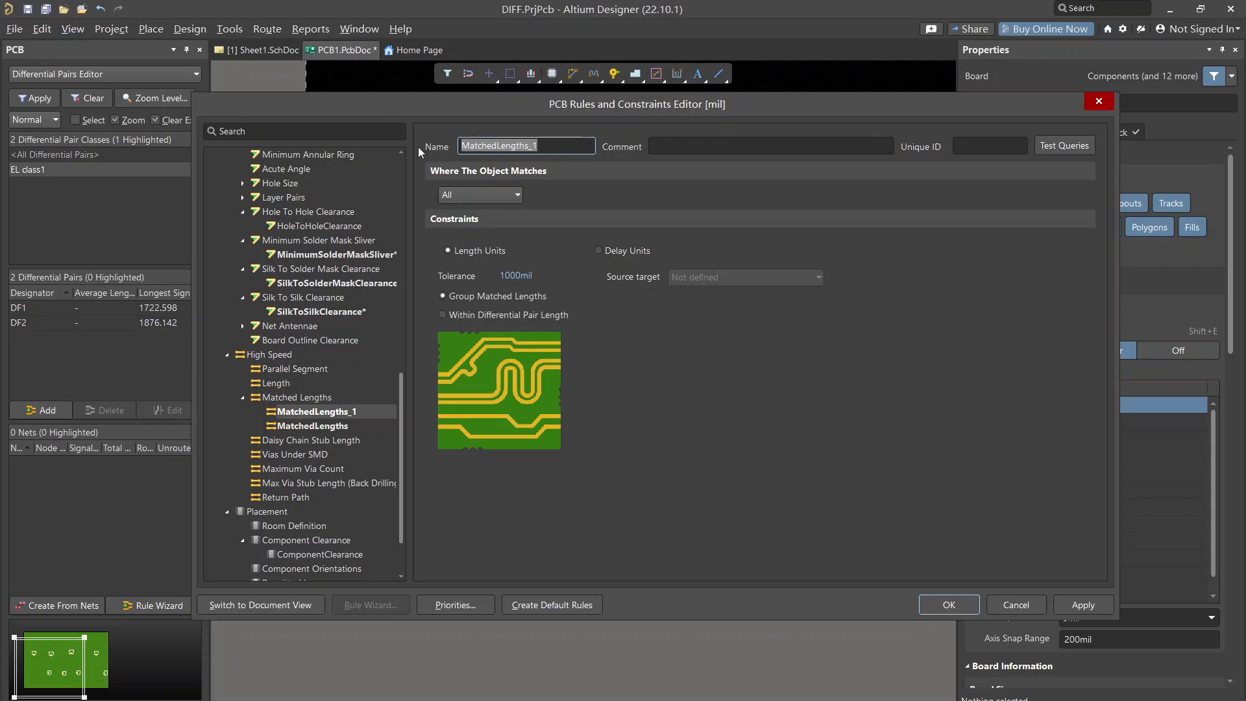
{"action": "key", "text": "BackSpace"}
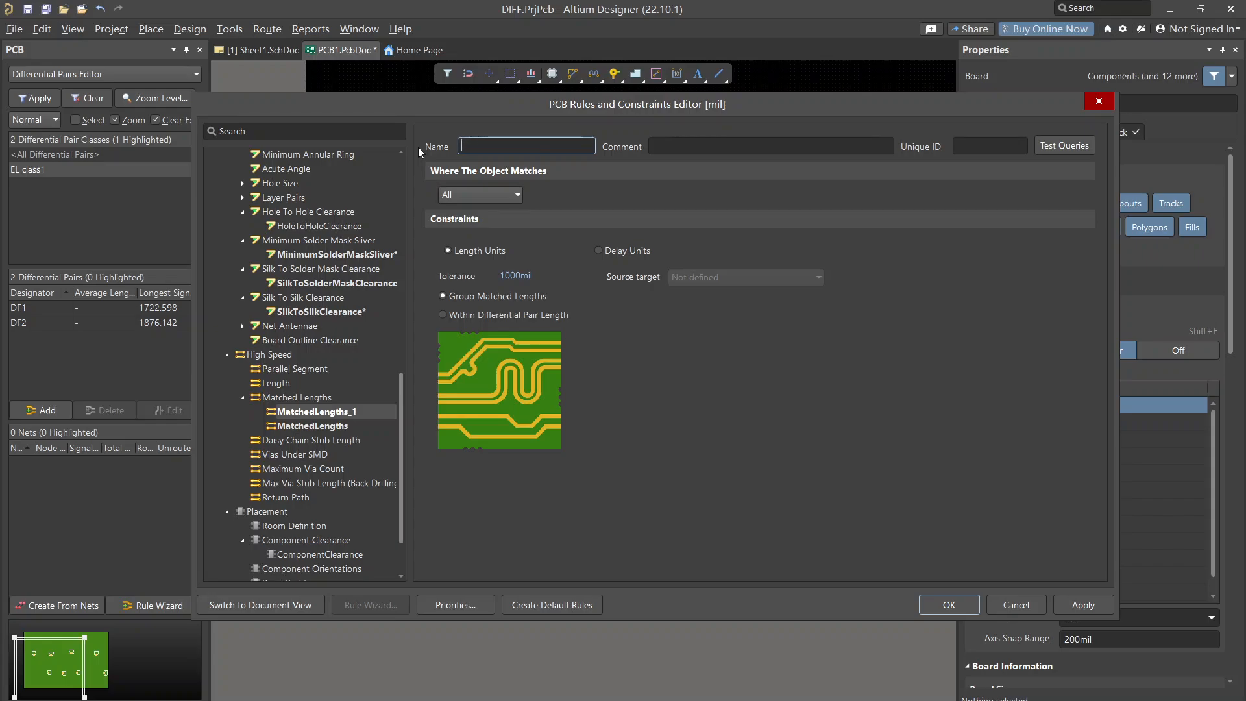
{"action": "type", "text": "el class 1"}
Scope the el class 1 rule to a Diff Pair Class and accept the design rule changes
{"action": "left_click", "coordinate": [466, 192]}
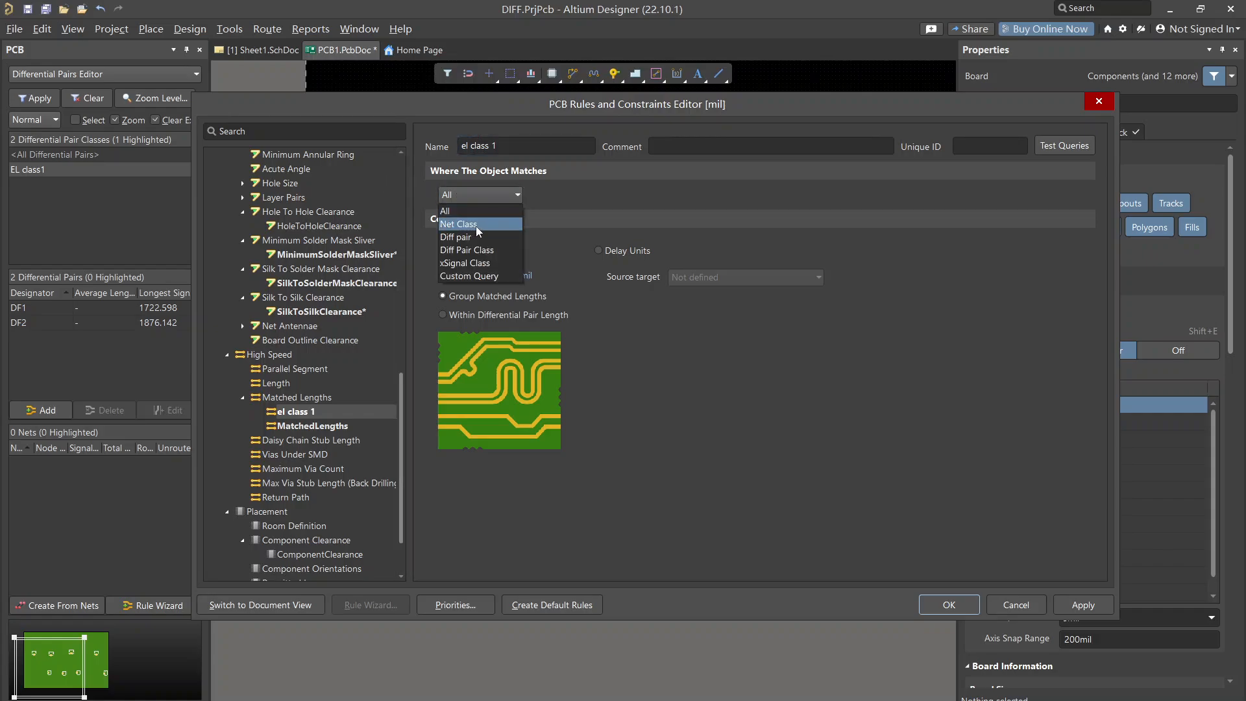
{"action": "left_click", "coordinate": [469, 249]}
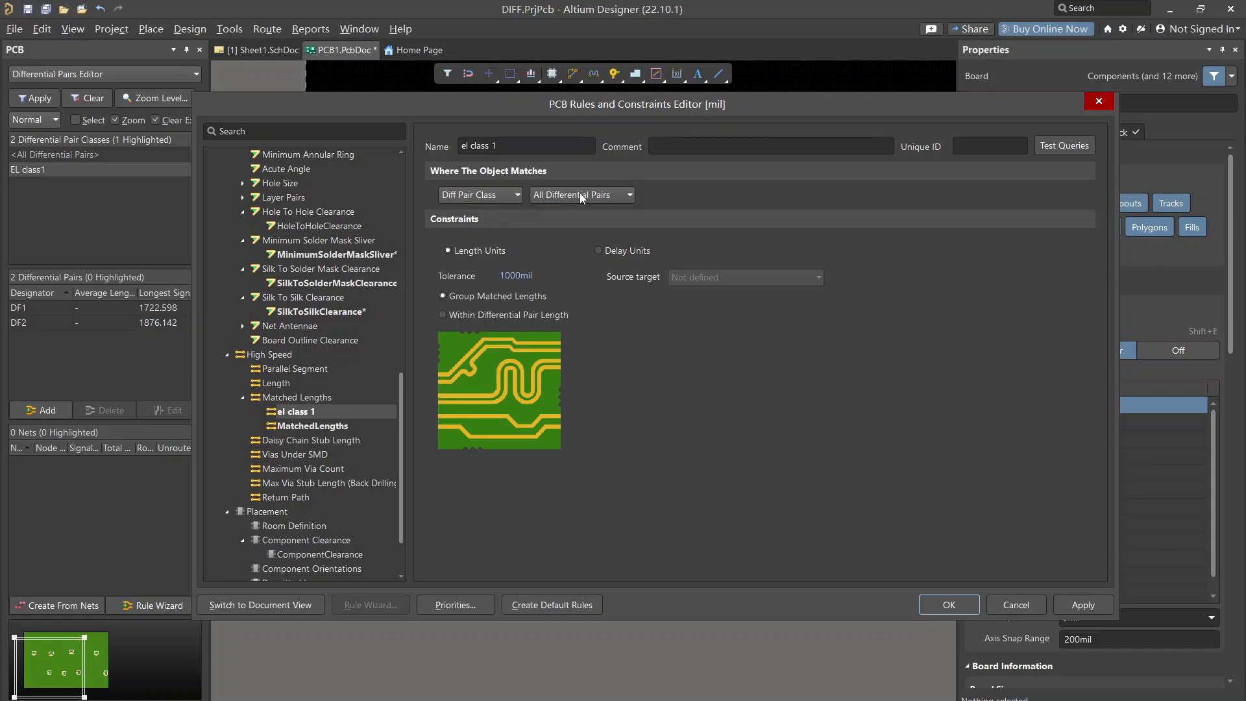
{"action": "left_click", "coordinate": [617, 193]}
{"action": "left_click", "coordinate": [583, 218]}
{"action": "left_click_drag", "start_coordinate": [538, 277], "coordinate": [493, 279]}
{"action": "left_click", "coordinate": [949, 603]}
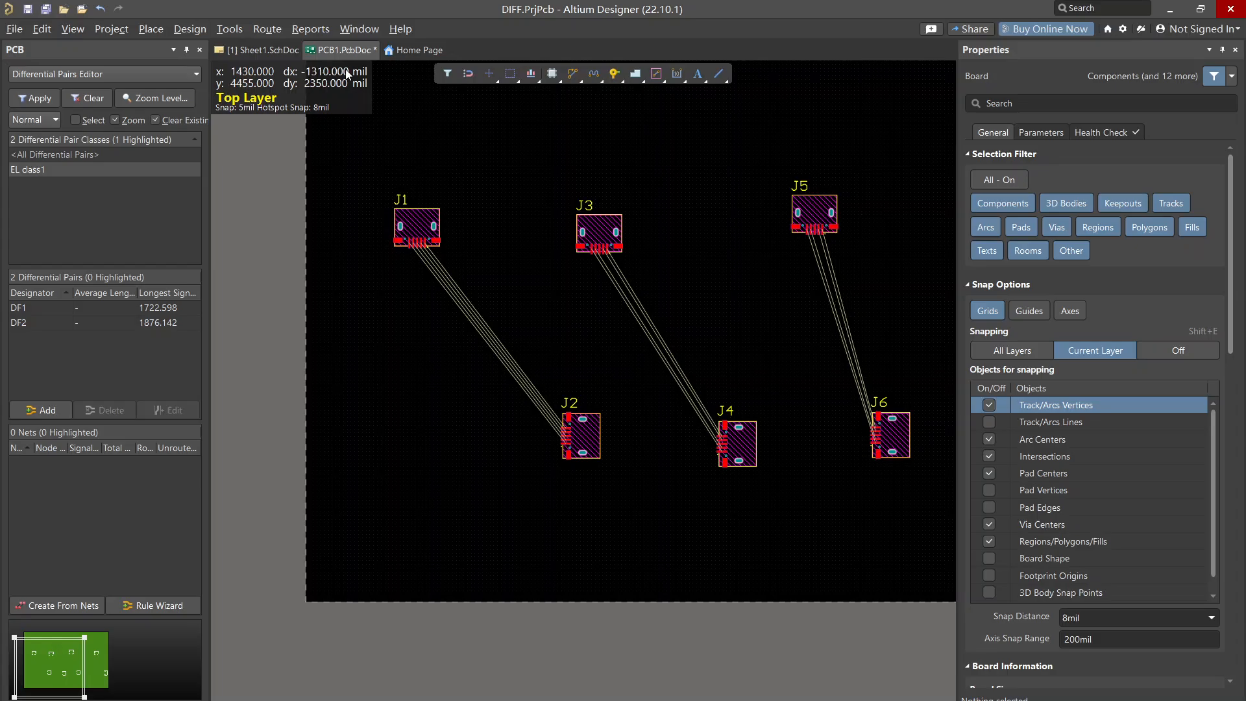
Route the diff1 differential pair interactively from J3 to J4 on the top layer
{"action": "left_click", "coordinate": [278, 33]}
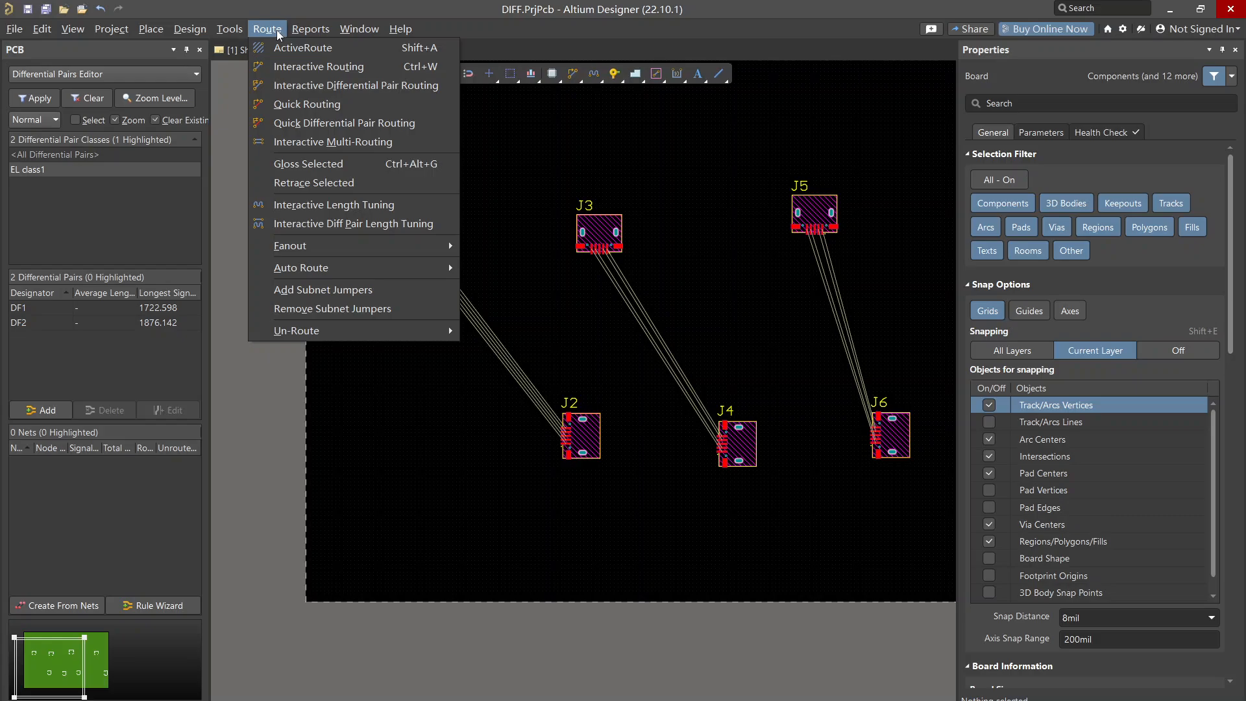
{"action": "left_click", "coordinate": [314, 86]}
{"action": "scroll", "coordinate": [614, 259], "scroll_direction": "up", "scroll_amount": 5, "text": "ctrl"}
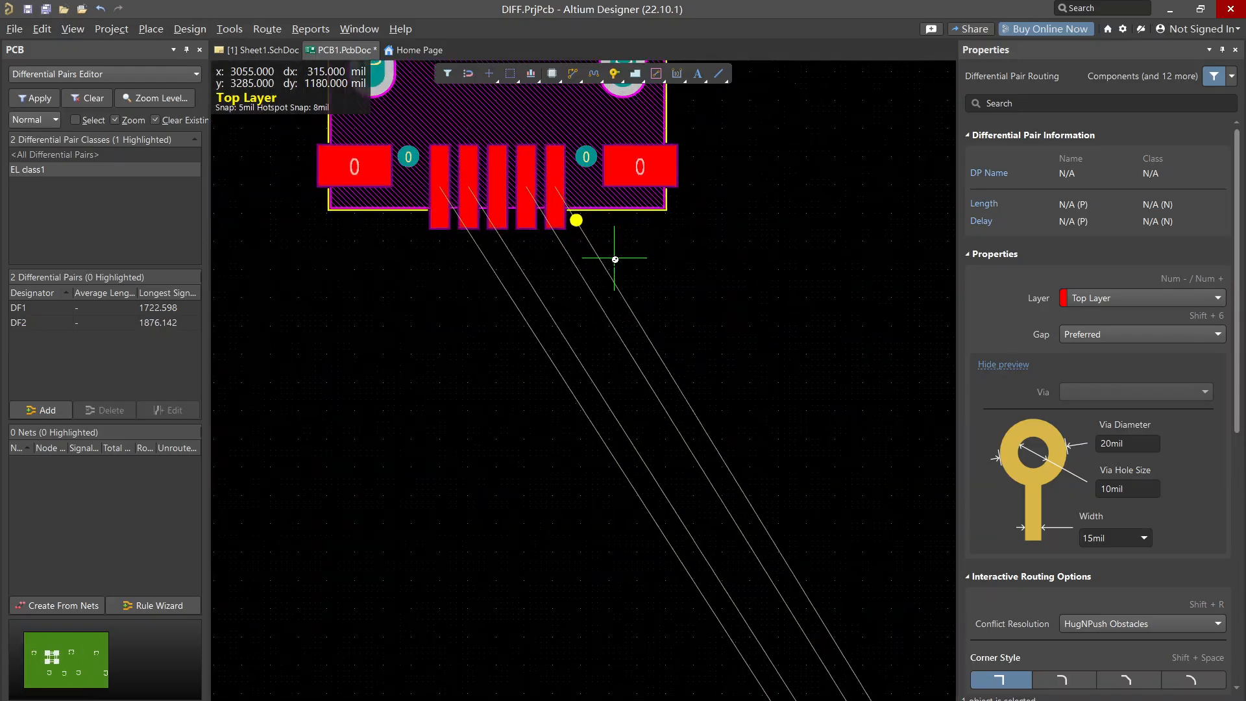
{"action": "scroll", "coordinate": [566, 204], "scroll_direction": "up", "scroll_amount": 3, "text": "ctrl"}
{"action": "left_click", "coordinate": [553, 251]}
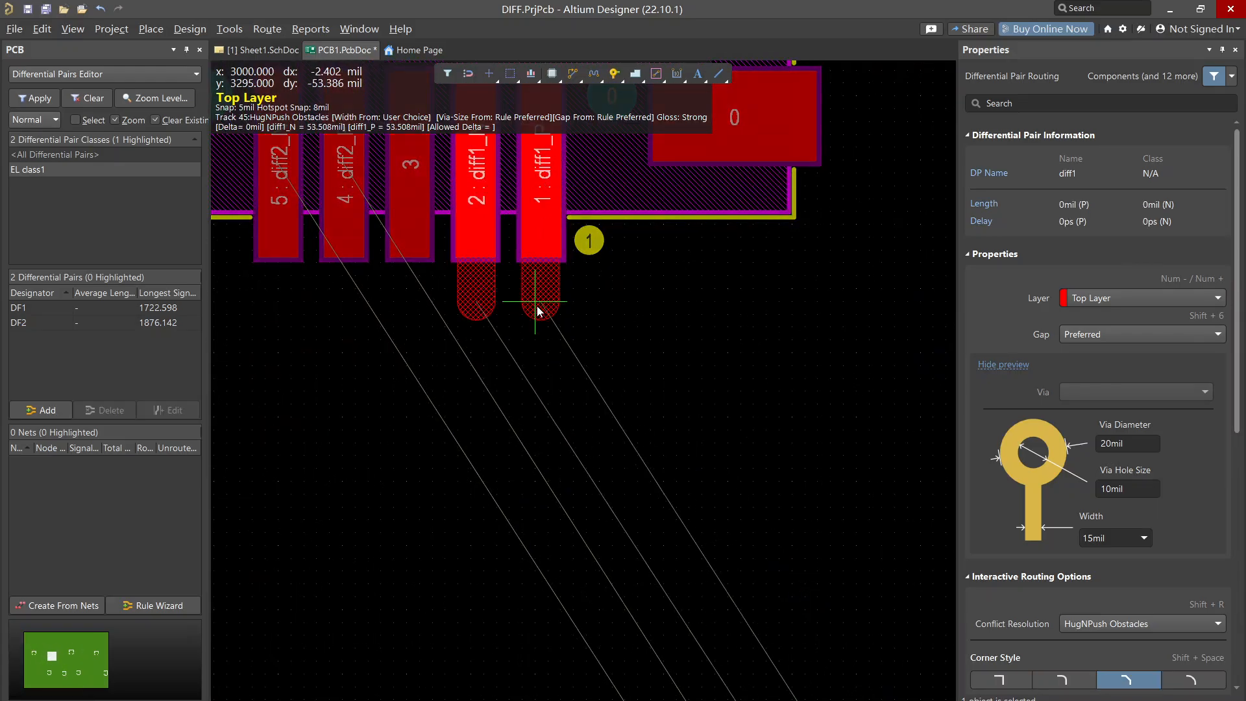
{"action": "scroll", "coordinate": [538, 313], "scroll_direction": "down", "scroll_amount": 6, "text": "ctrl"}
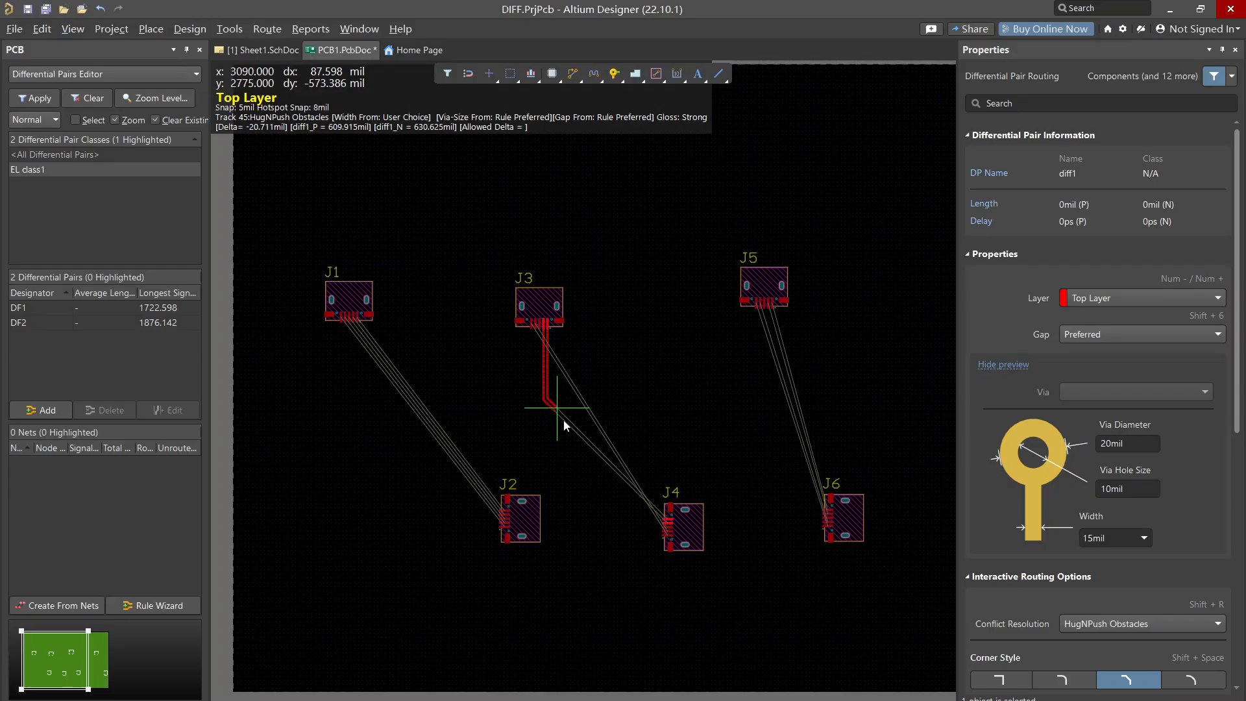
{"action": "left_click", "coordinate": [608, 479]}
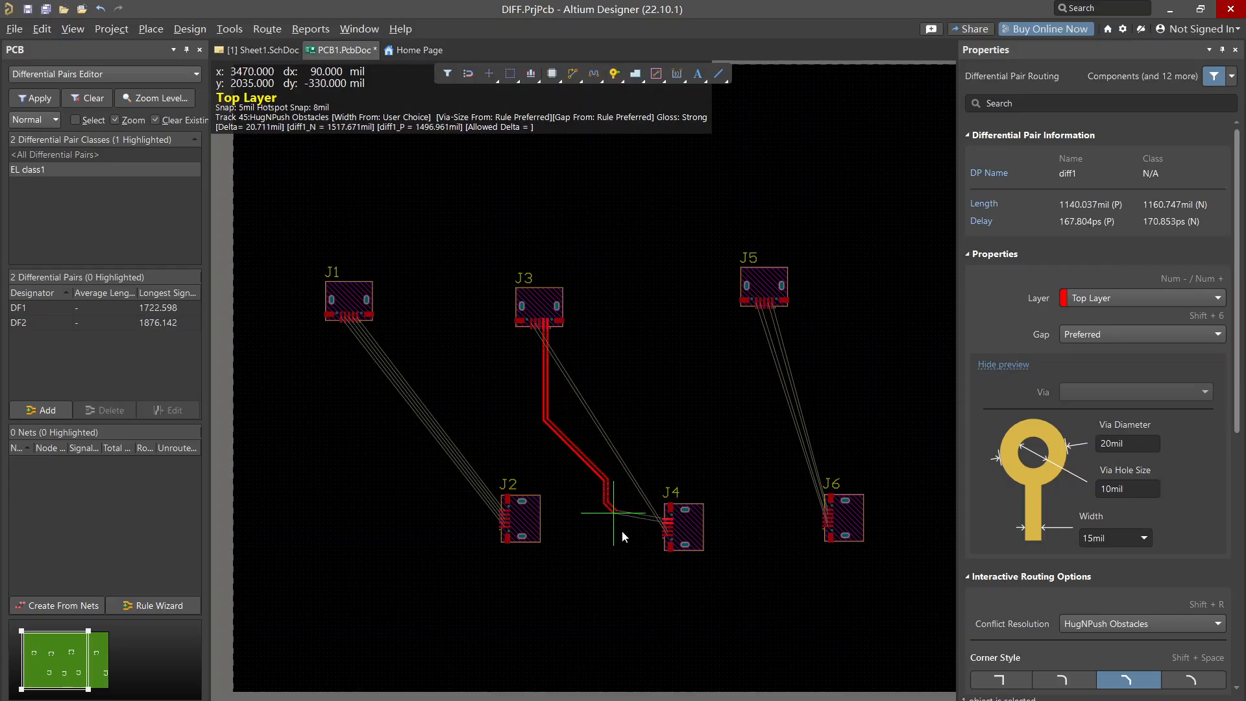
{"action": "scroll", "coordinate": [652, 521], "scroll_direction": "up", "scroll_amount": 4, "text": "ctrl"}
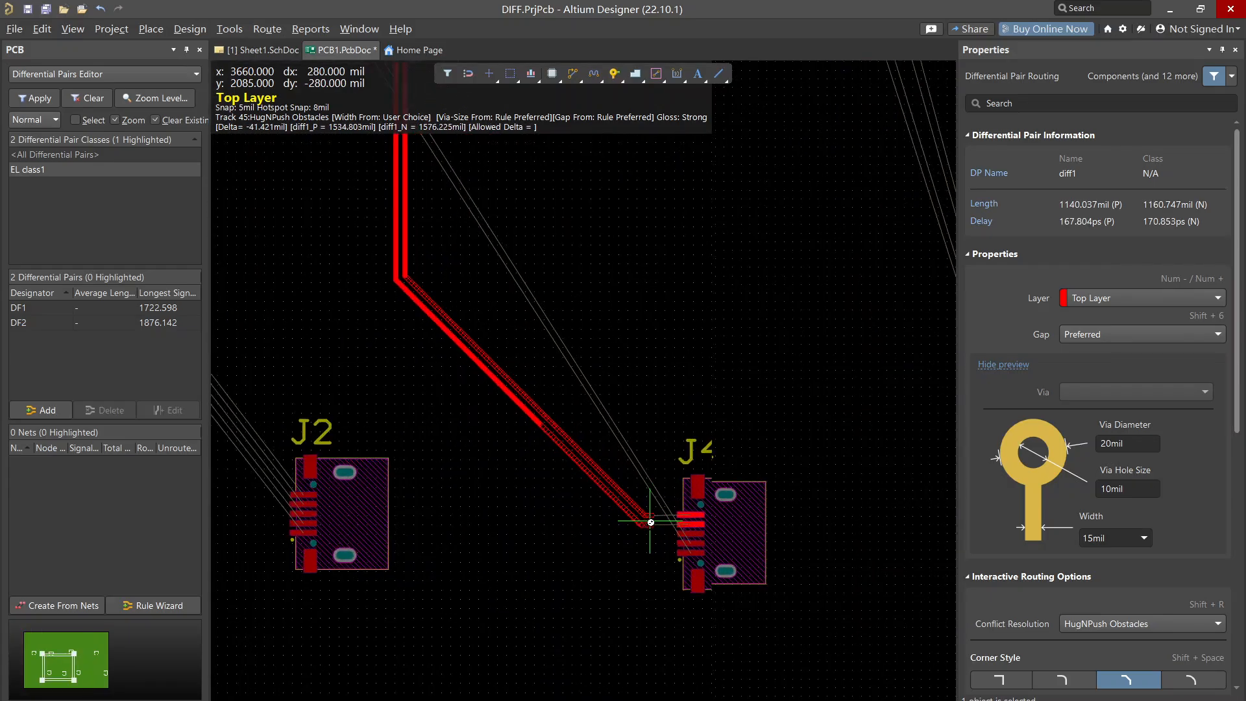
{"action": "left_click", "coordinate": [693, 520]}
{"action": "scroll", "coordinate": [701, 512], "scroll_direction": "down", "scroll_amount": 3, "text": "ctrl"}
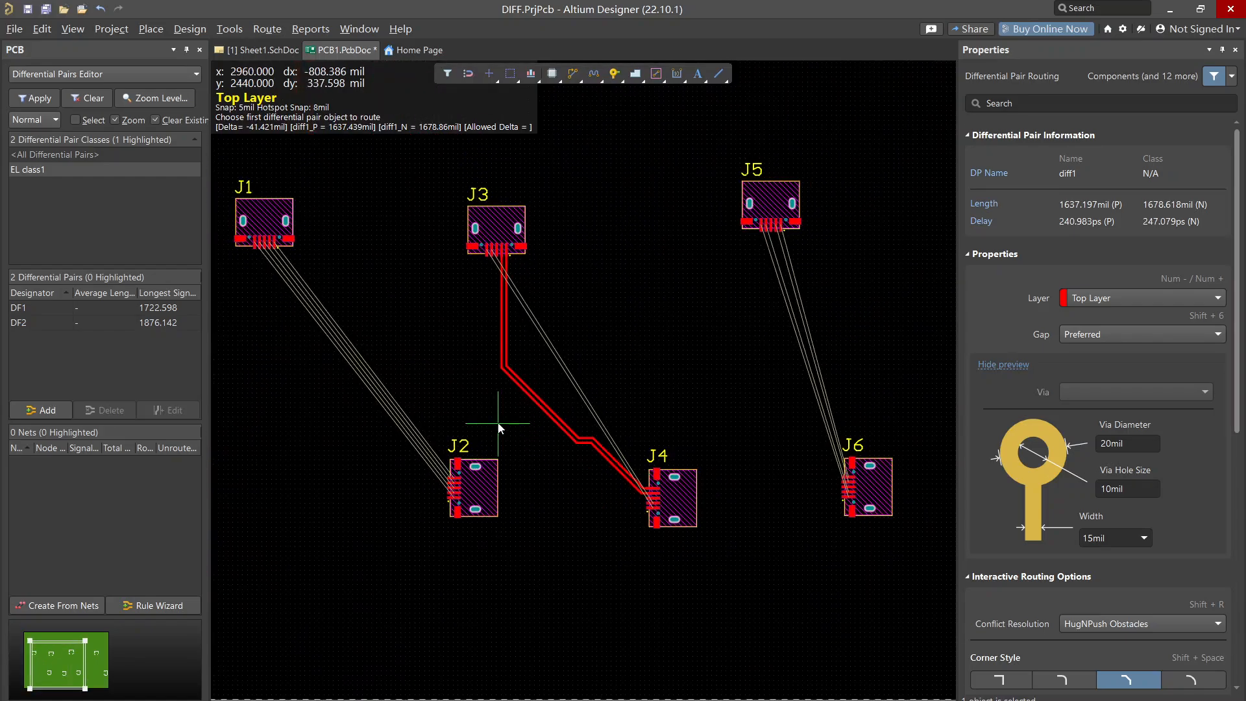
{"action": "scroll", "coordinate": [496, 279], "scroll_direction": "up", "scroll_amount": 3, "text": "ctrl"}
{"action": "key", "text": "Escape"}
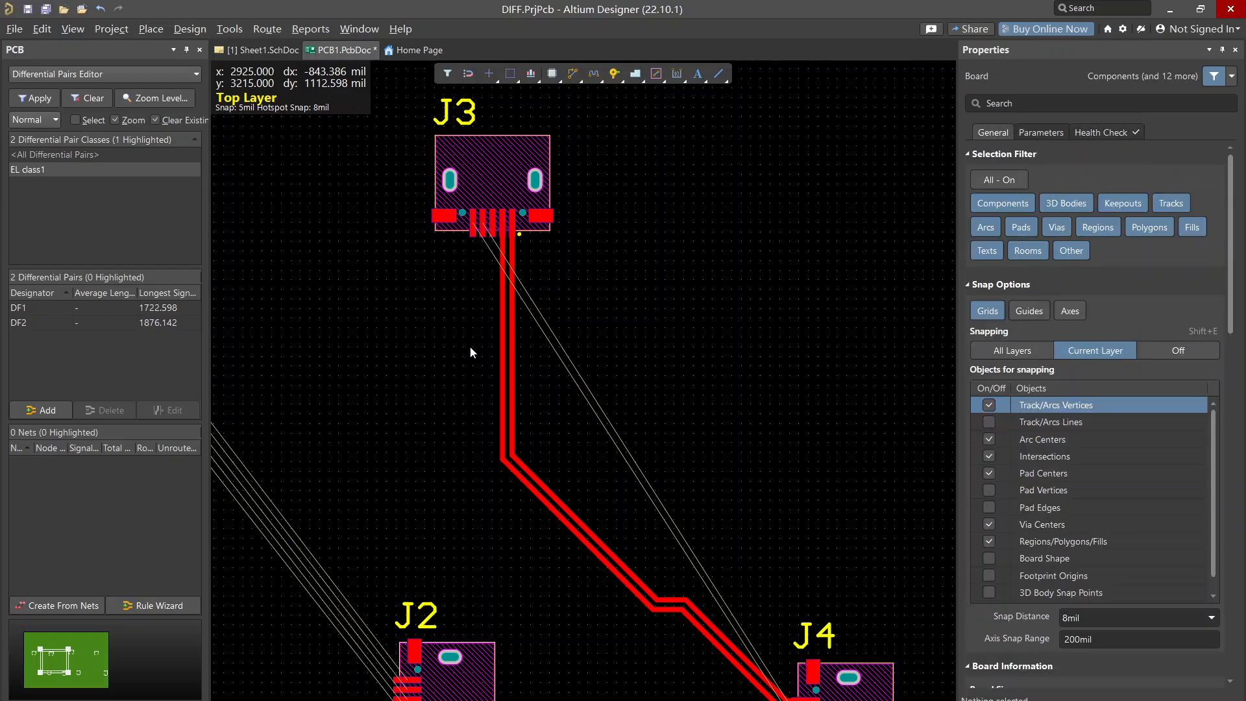
Route the diff2 differential pair interactively from J3 to J4 on the top layer, passing below the diff1 tracks
{"action": "scroll", "coordinate": [469, 354], "scroll_direction": "down", "scroll_amount": 3}
{"action": "left_click_drag", "start_coordinate": [437, 502], "coordinate": [337, 591]}
{"action": "scroll", "coordinate": [485, 513], "scroll_direction": "down", "scroll_amount": 4, "text": "ctrl"}
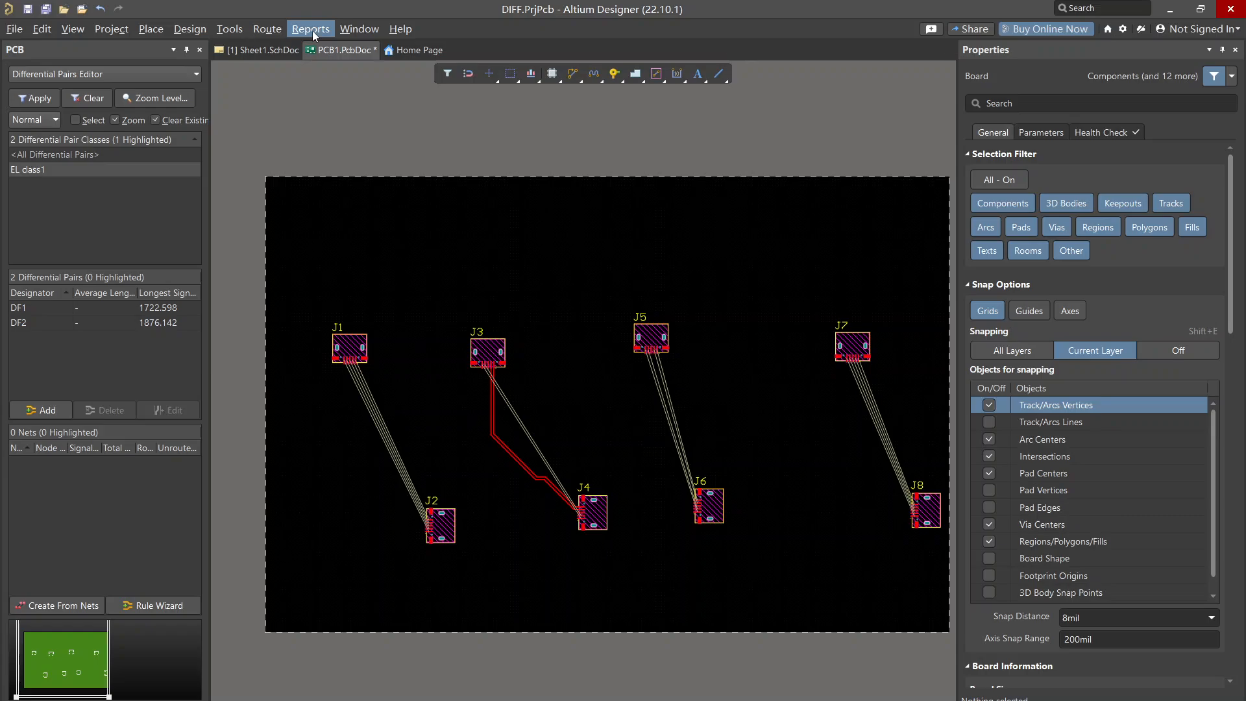
{"action": "left_click", "coordinate": [280, 32]}
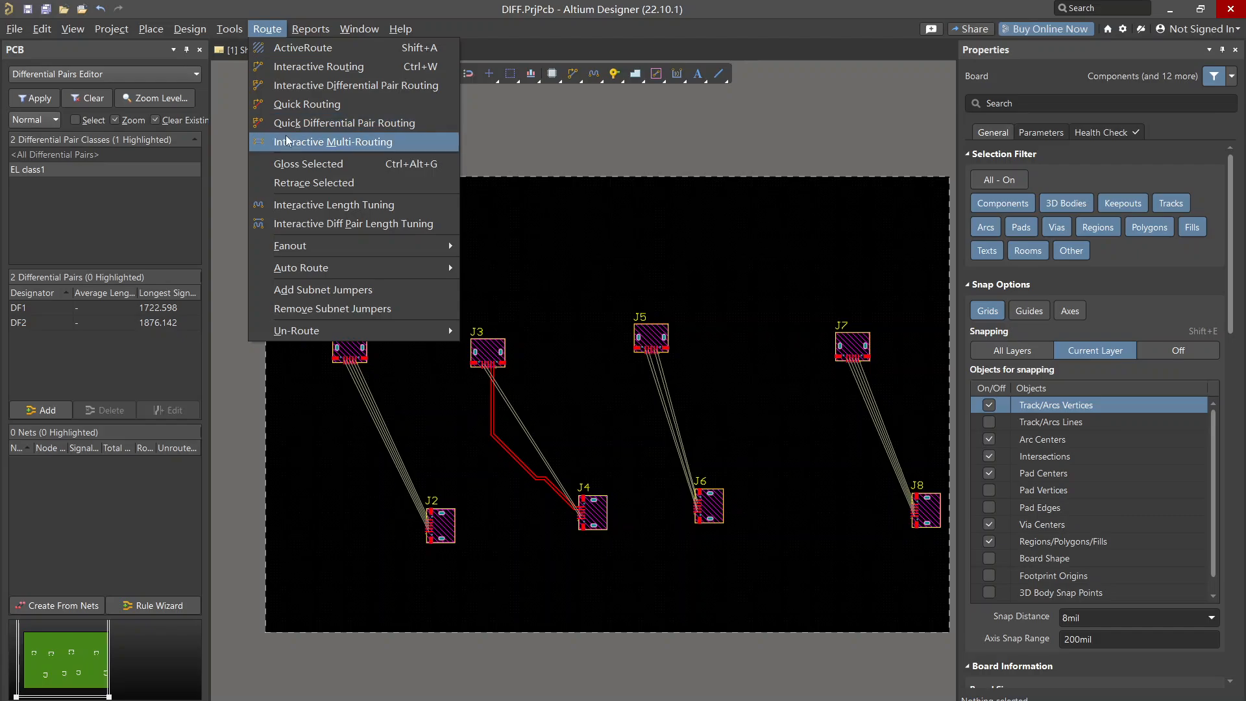
{"action": "left_click", "coordinate": [292, 85]}
{"action": "scroll", "coordinate": [480, 383], "scroll_direction": "up", "scroll_amount": 5, "text": "ctrl"}
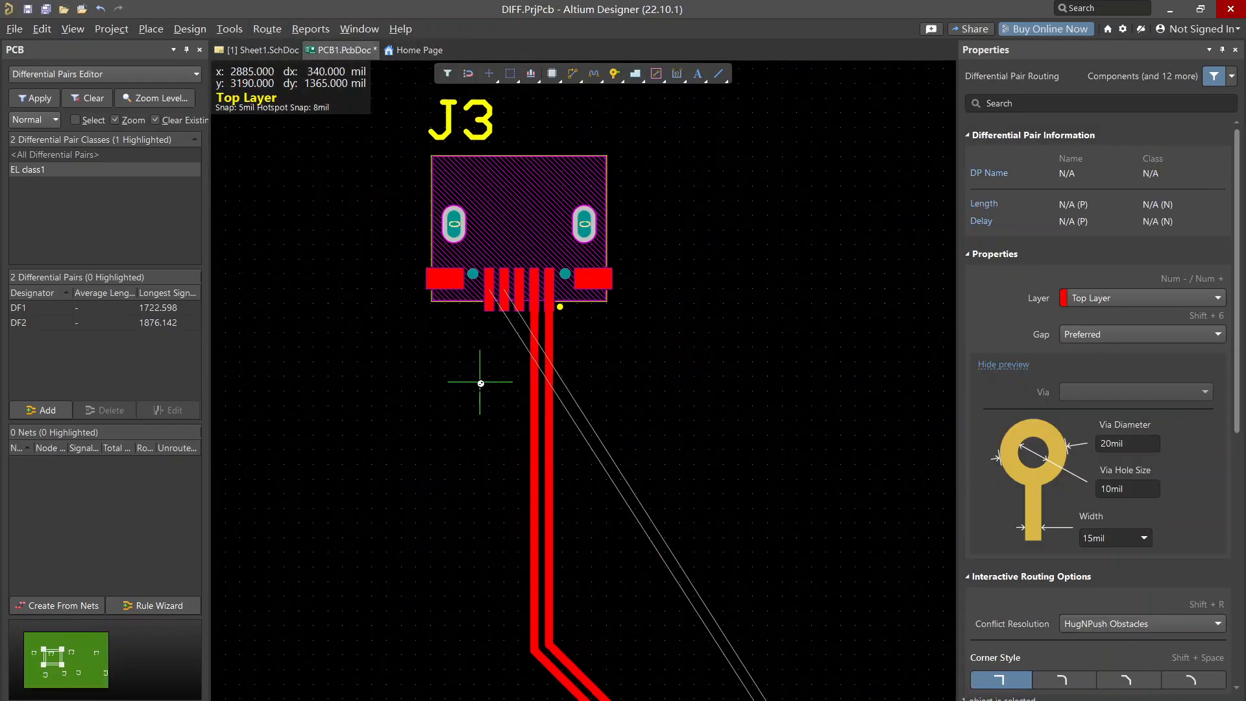
{"action": "left_click", "coordinate": [503, 310]}
{"action": "scroll", "coordinate": [507, 289], "scroll_direction": "down", "scroll_amount": 3}
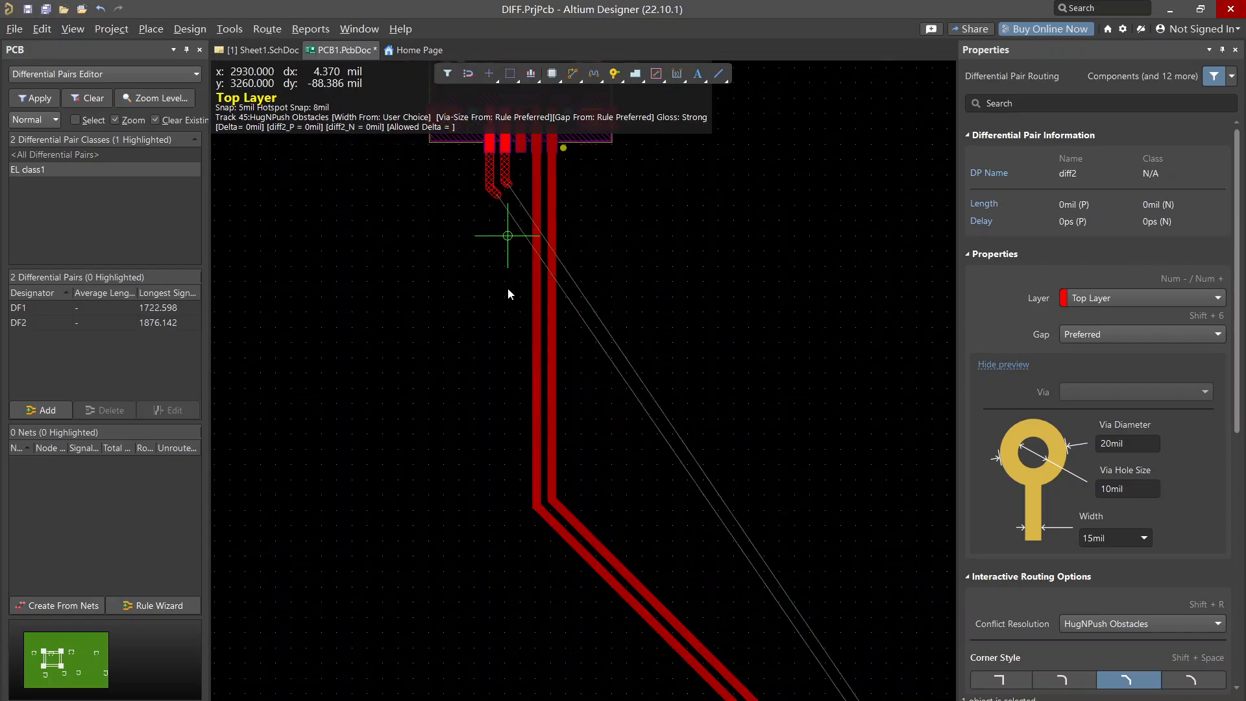
{"action": "scroll", "coordinate": [507, 293], "scroll_direction": "down", "scroll_amount": 5}
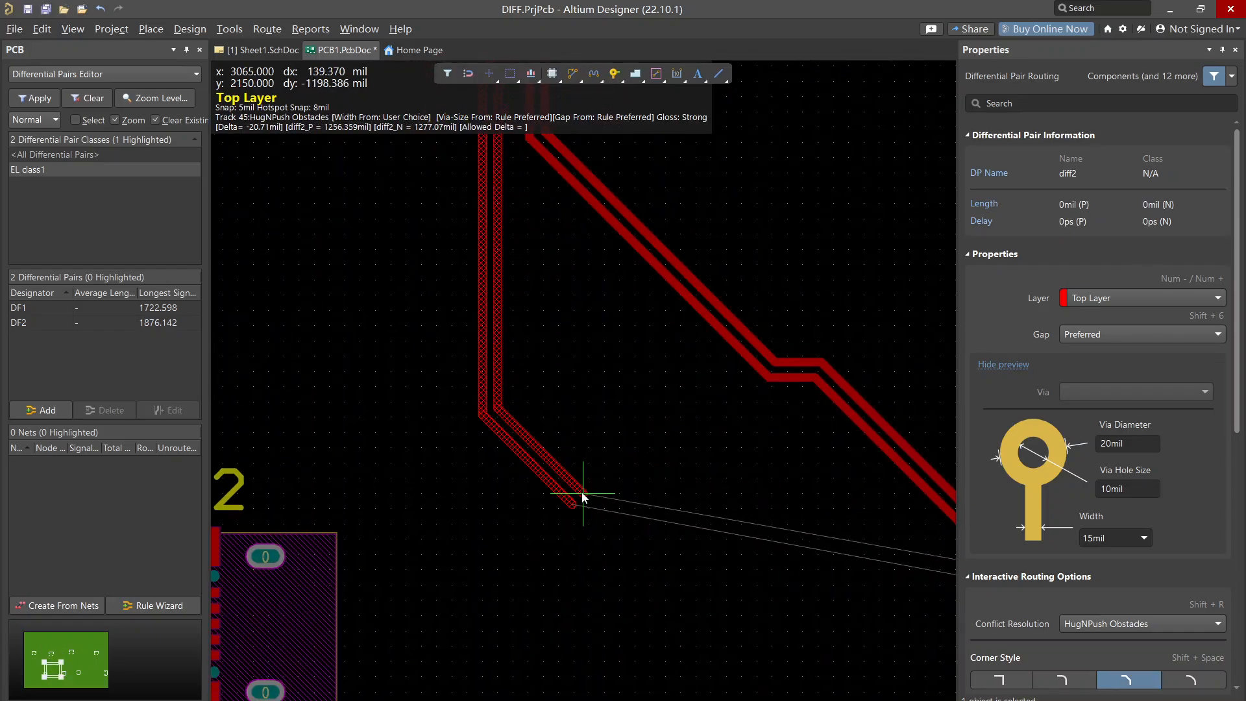
{"action": "left_click", "coordinate": [582, 497]}
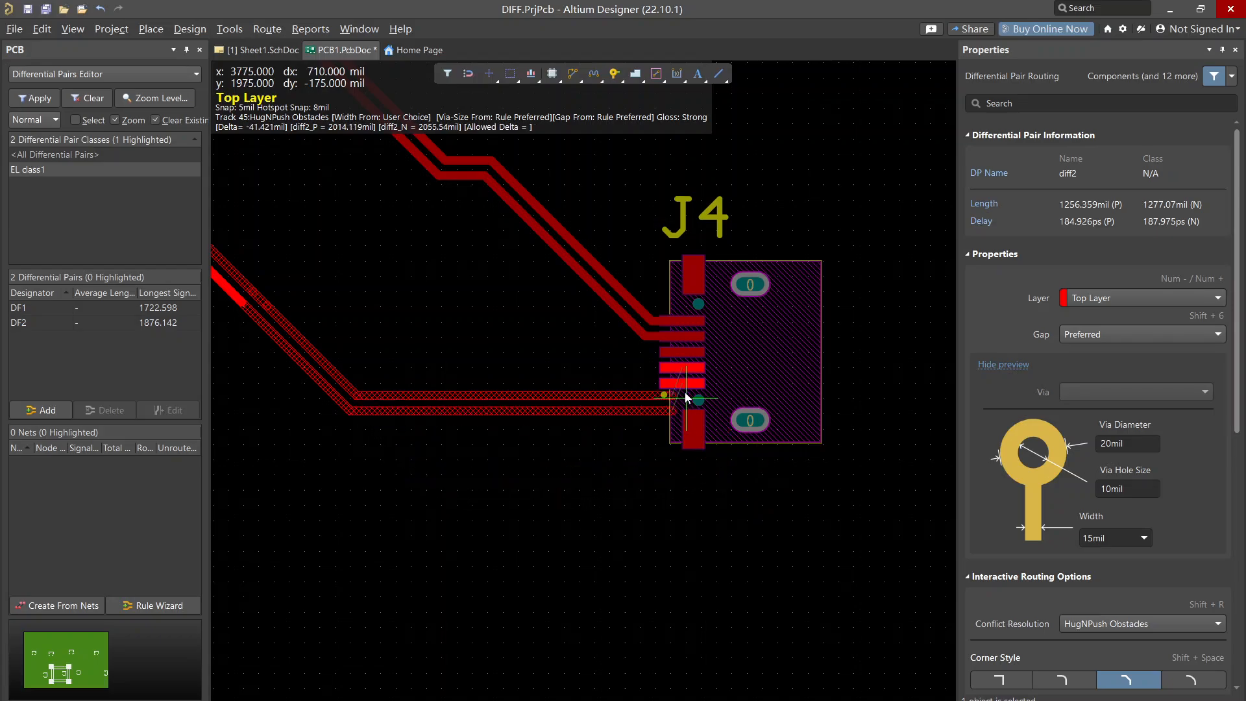
{"action": "left_click", "coordinate": [672, 367]}
{"action": "right_click", "coordinate": [603, 373]}
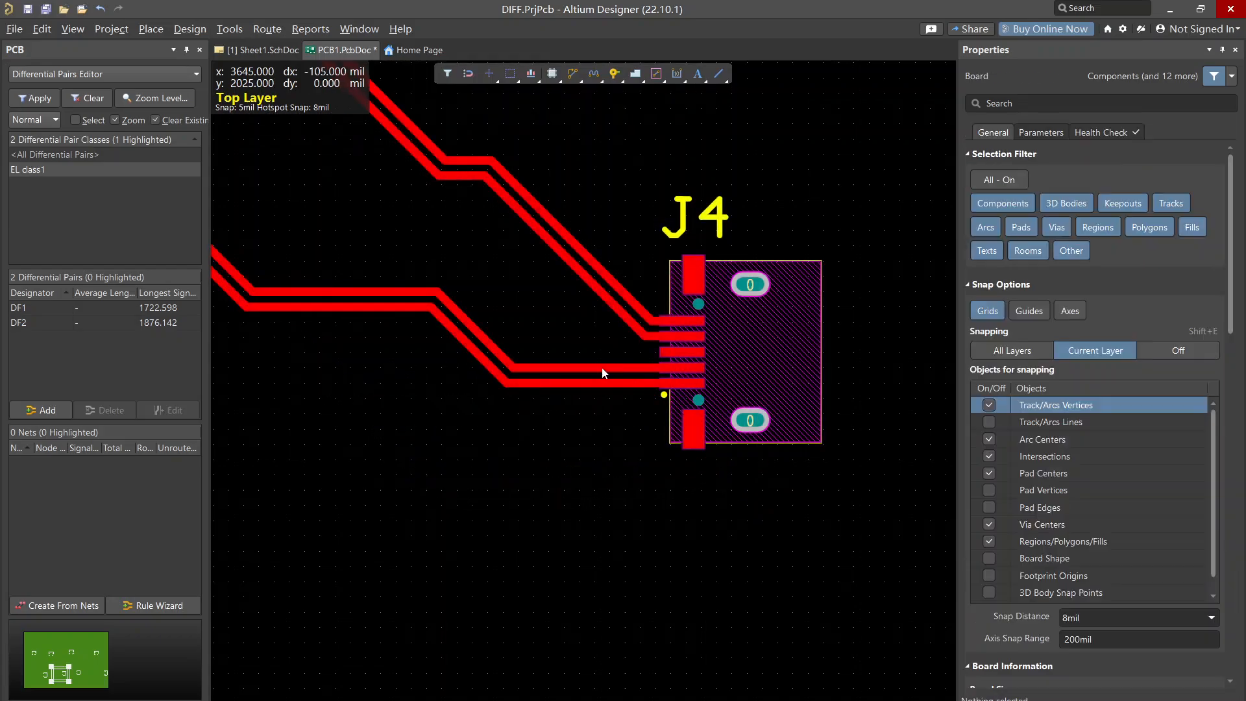
Examine the routed pairs between J3 and J4 and check the delay and length of the diagonal diff1_P track
{"action": "scroll", "coordinate": [604, 372], "scroll_direction": "down", "scroll_amount": 5, "text": "ctrl"}
{"action": "scroll", "coordinate": [499, 318], "scroll_direction": "up", "scroll_amount": 3, "text": "ctrl"}
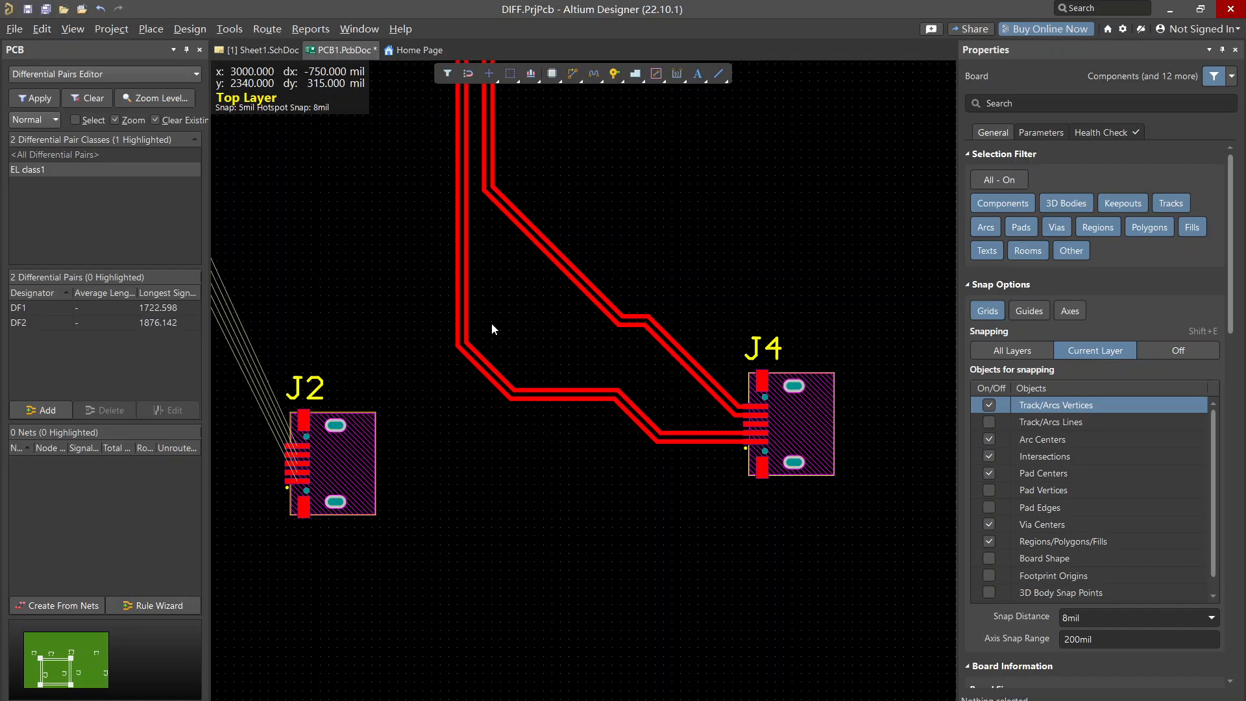
{"action": "scroll", "coordinate": [570, 248], "scroll_direction": "up", "scroll_amount": 3, "text": "ctrl"}
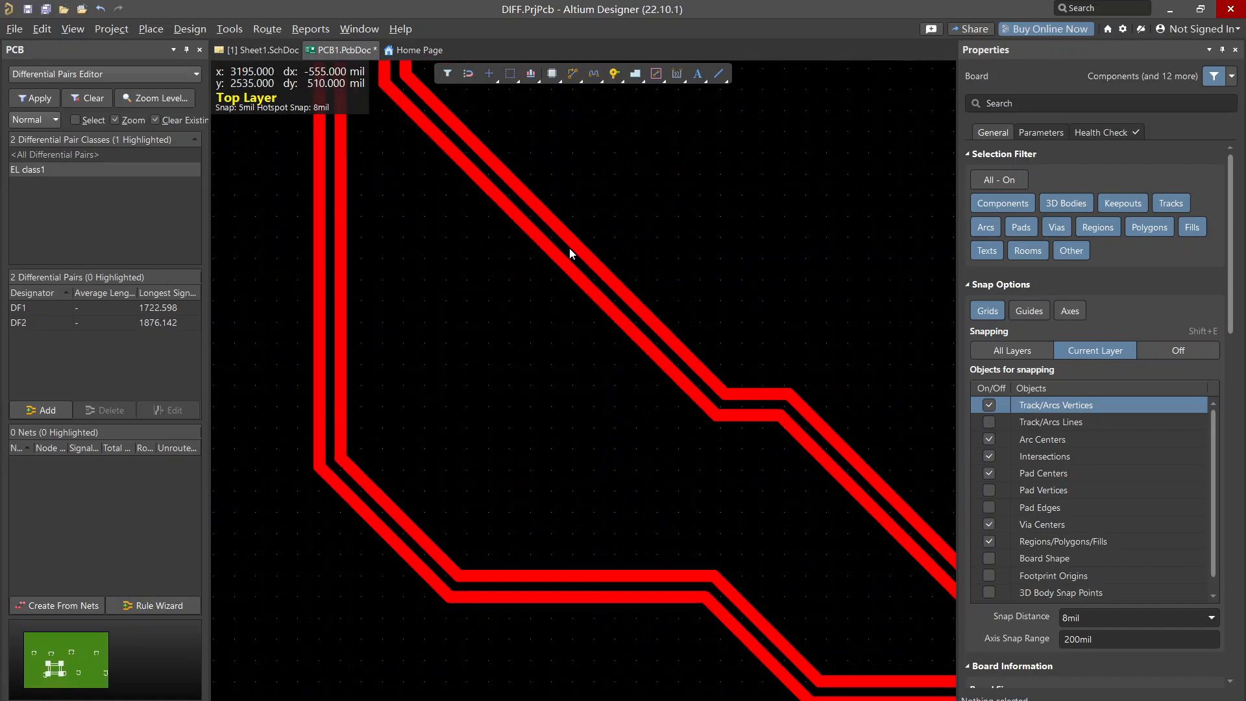
{"action": "left_click", "coordinate": [575, 245]}
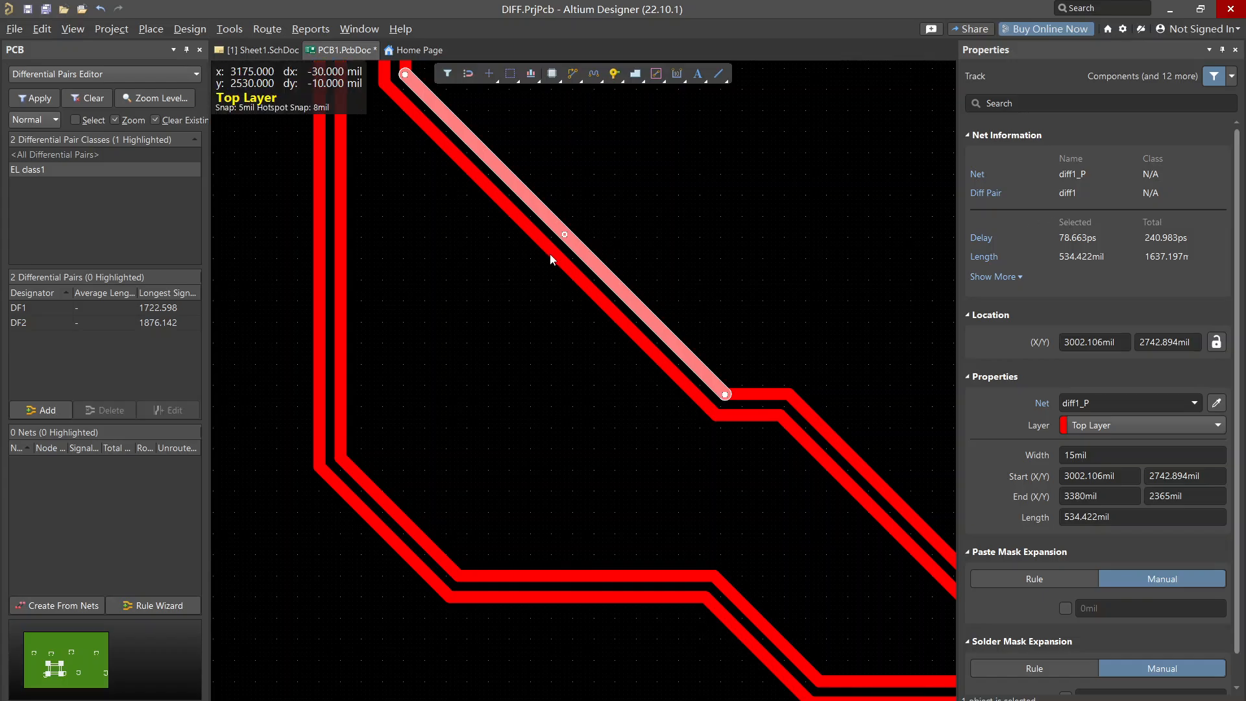
{"action": "scroll", "coordinate": [415, 188], "scroll_direction": "up", "scroll_amount": 12}
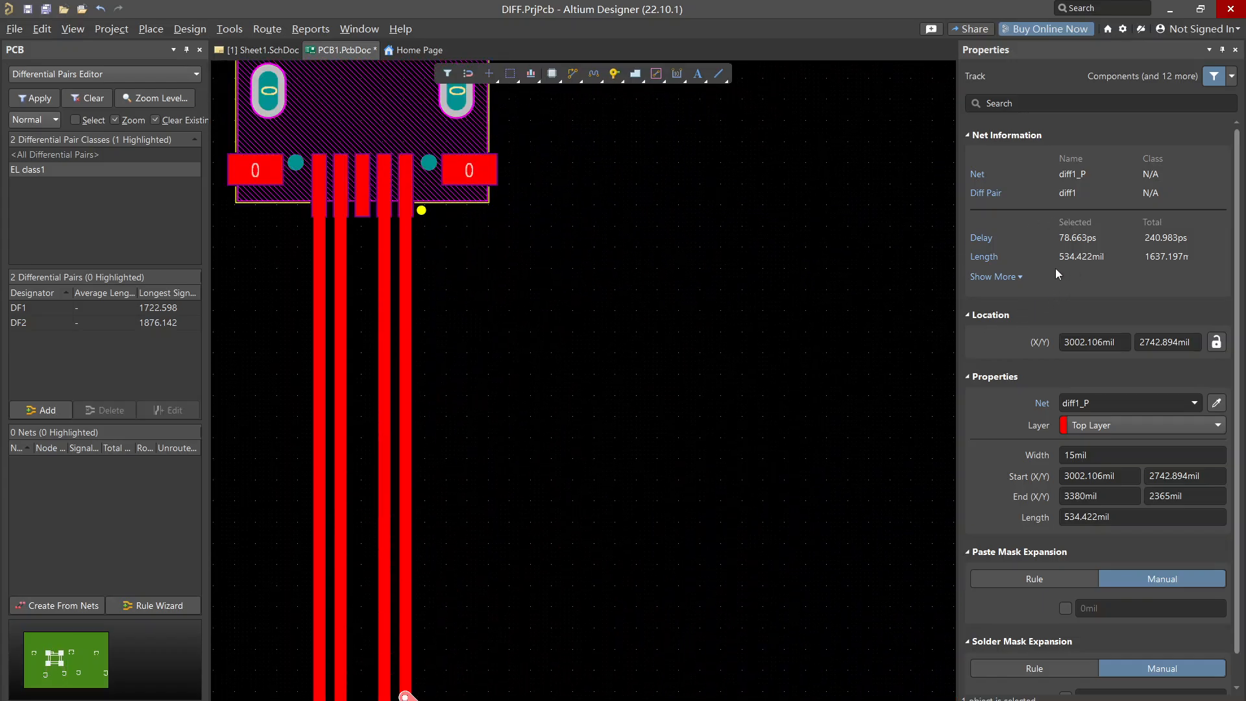
{"action": "left_click", "coordinate": [685, 248]}
{"action": "scroll", "coordinate": [675, 273], "scroll_direction": "down", "scroll_amount": 5, "text": "ctrl"}
{"action": "right_click_drag", "start_coordinate": [675, 314], "coordinate": [594, 266]}
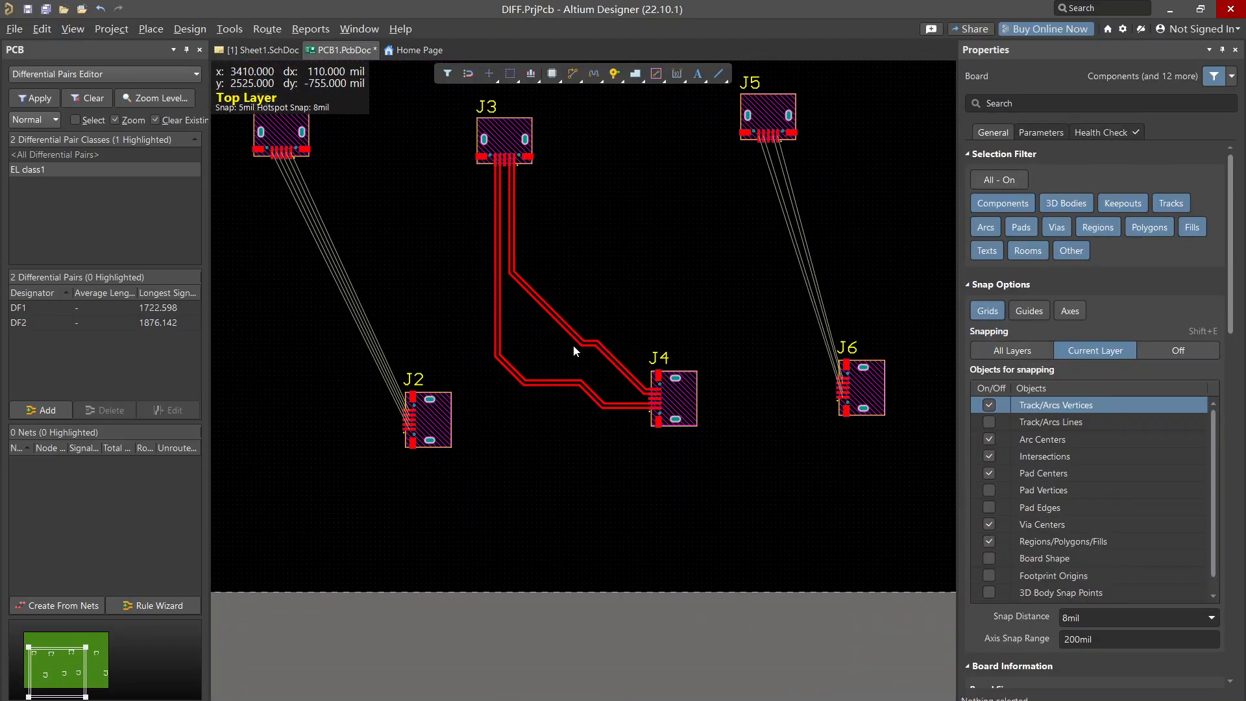
{"action": "left_click", "coordinate": [612, 699]}
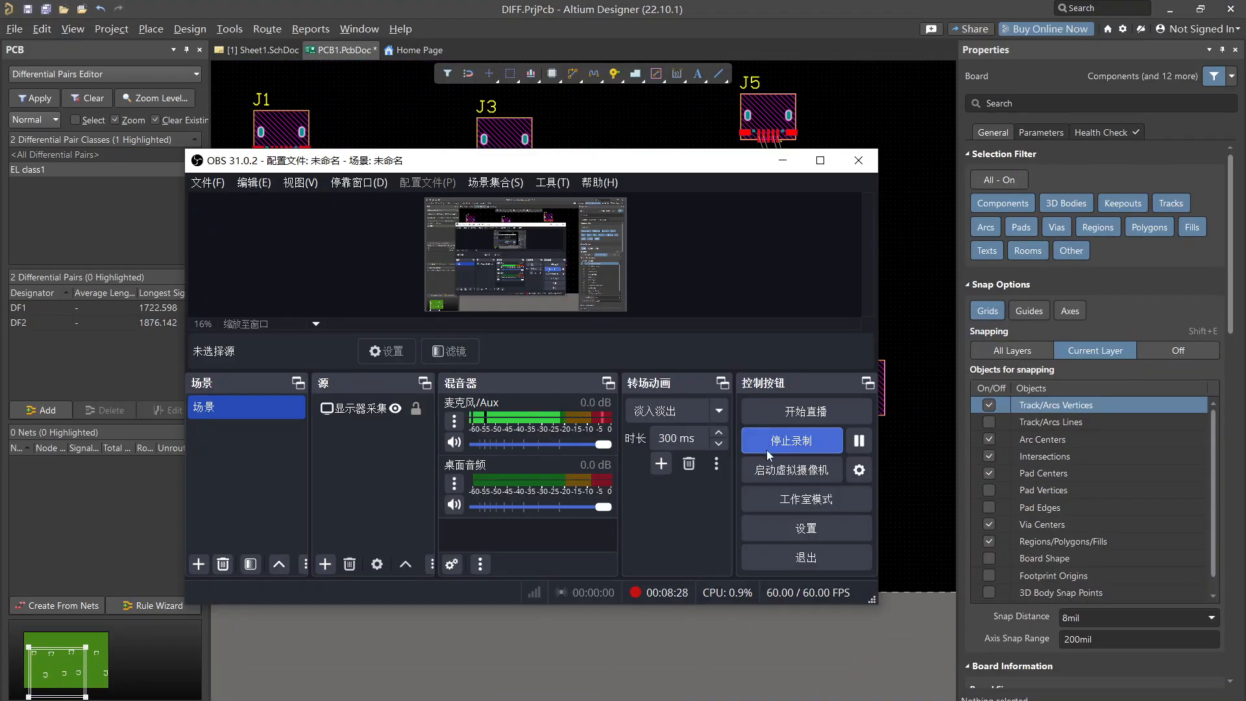